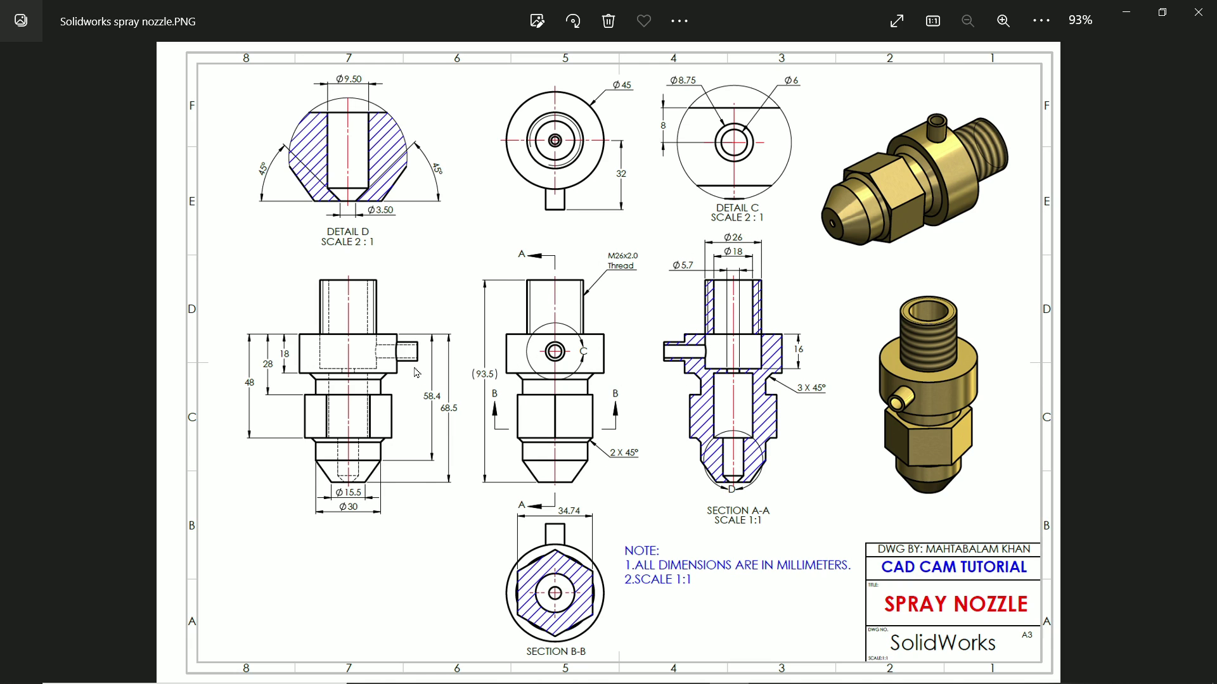
pyautogui.scroll(2, 722, 418)
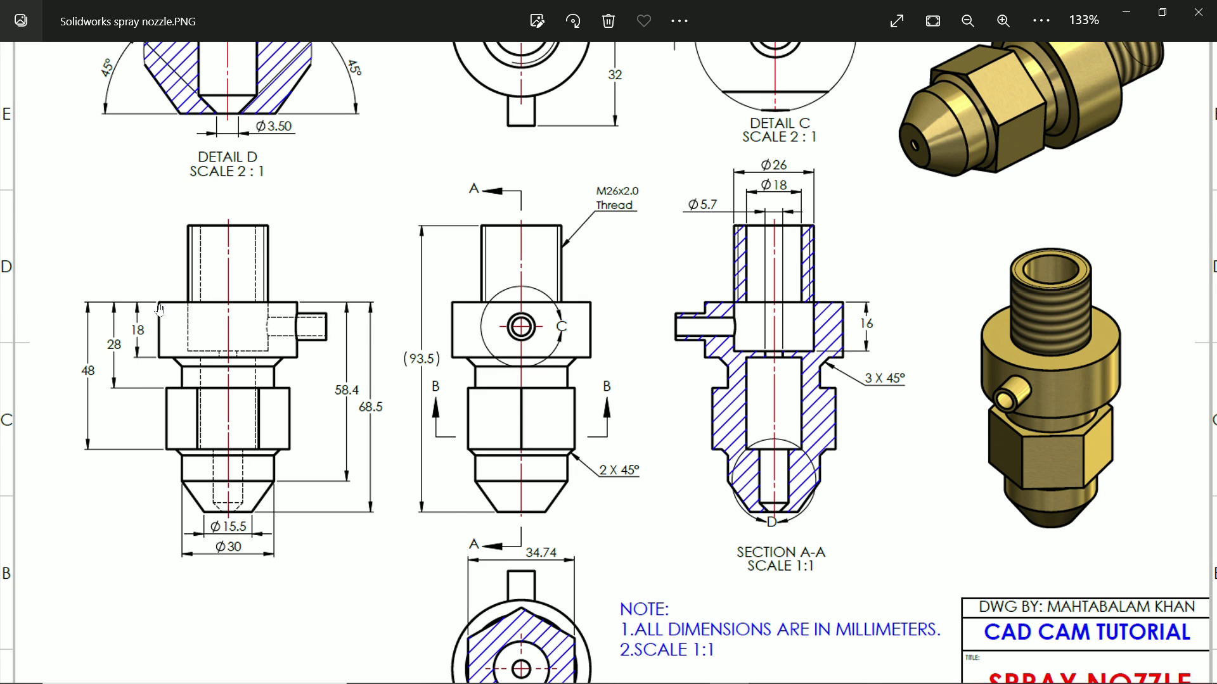
# - Pan around the zoomed spray nozzle drawing in Photos to inspect its views, sections and title block
pyautogui.moveTo(443, 229); pyautogui.dragTo(484, 341)
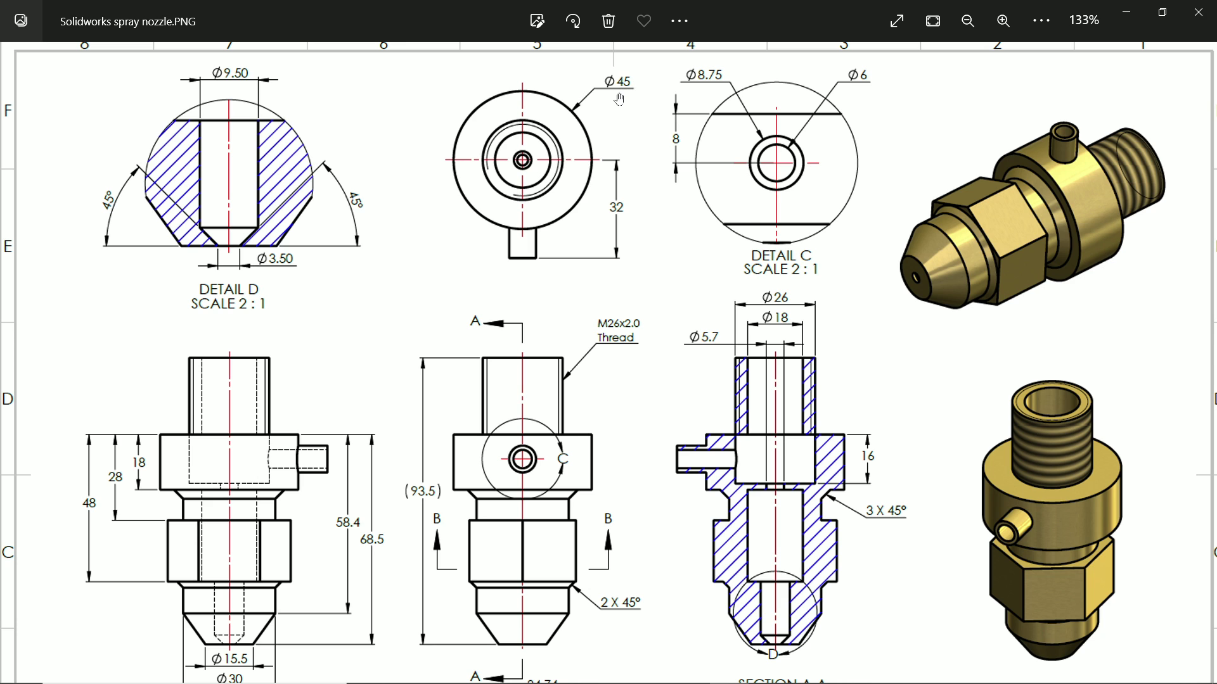
pyautogui.moveTo(609, 210); pyautogui.dragTo(612, 111)
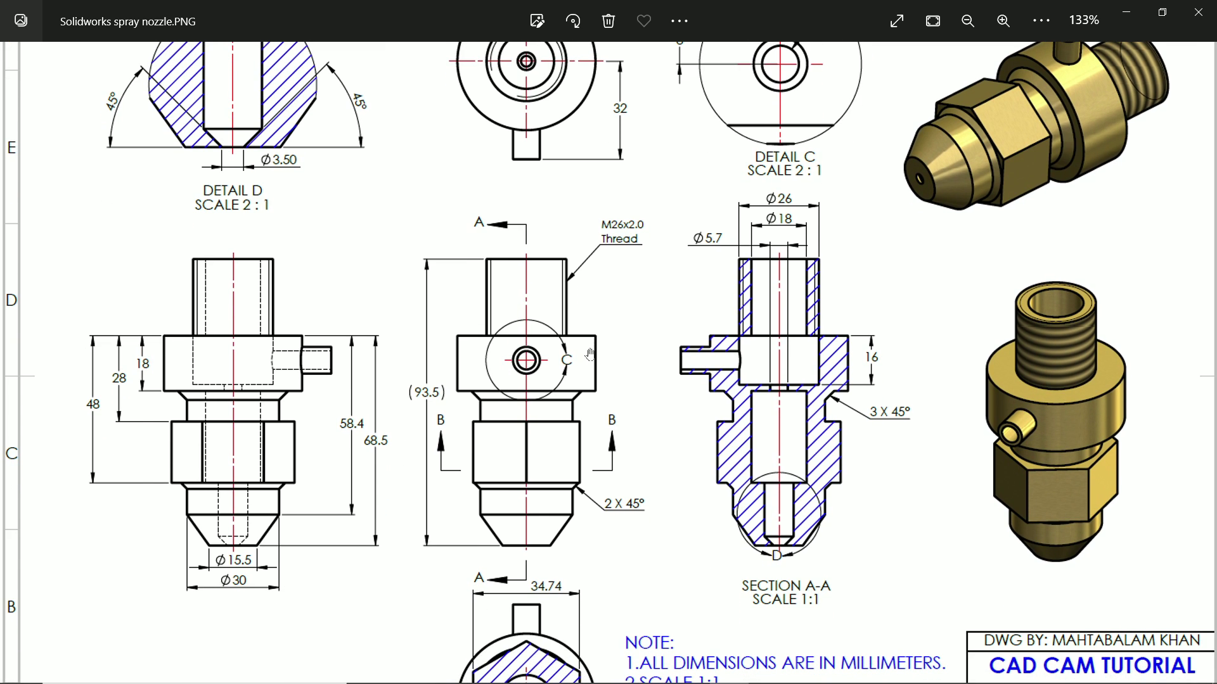
pyautogui.moveTo(586, 377); pyautogui.dragTo(590, 416)
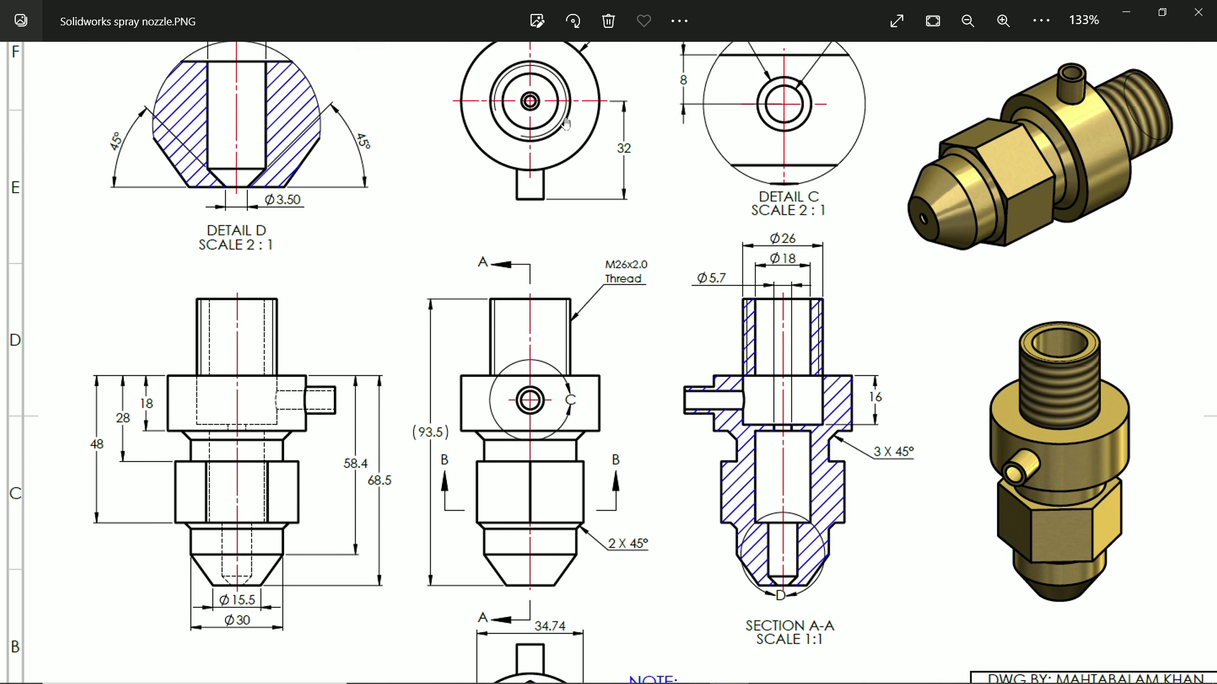
pyautogui.moveTo(565, 366); pyautogui.dragTo(567, 243)
pyautogui.moveTo(538, 383); pyautogui.dragTo(545, 299)
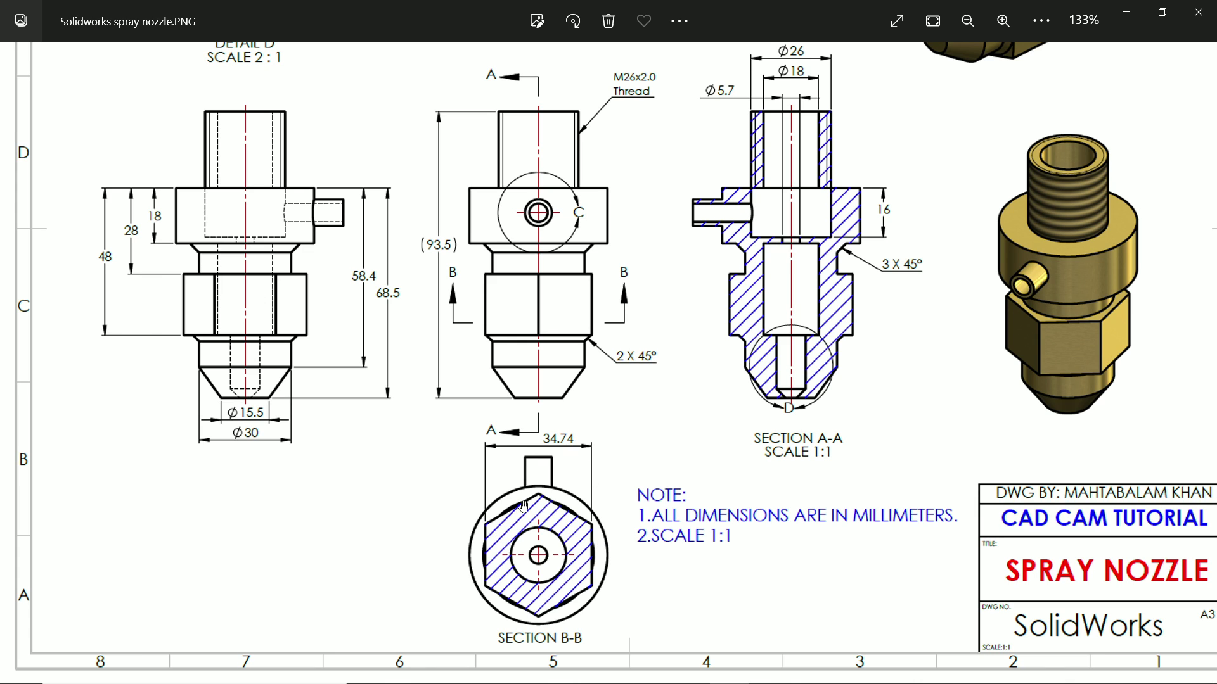
pyautogui.moveTo(456, 364); pyautogui.dragTo(471, 384)
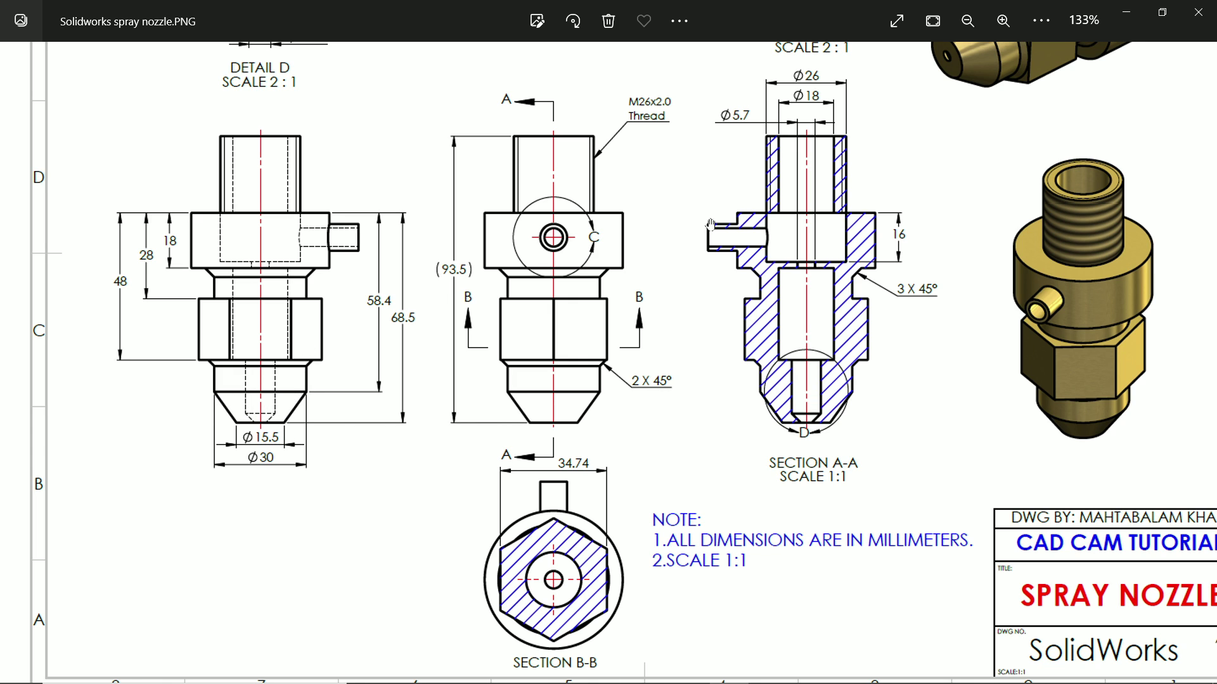
pyautogui.moveTo(710, 225); pyautogui.dragTo(686, 298)
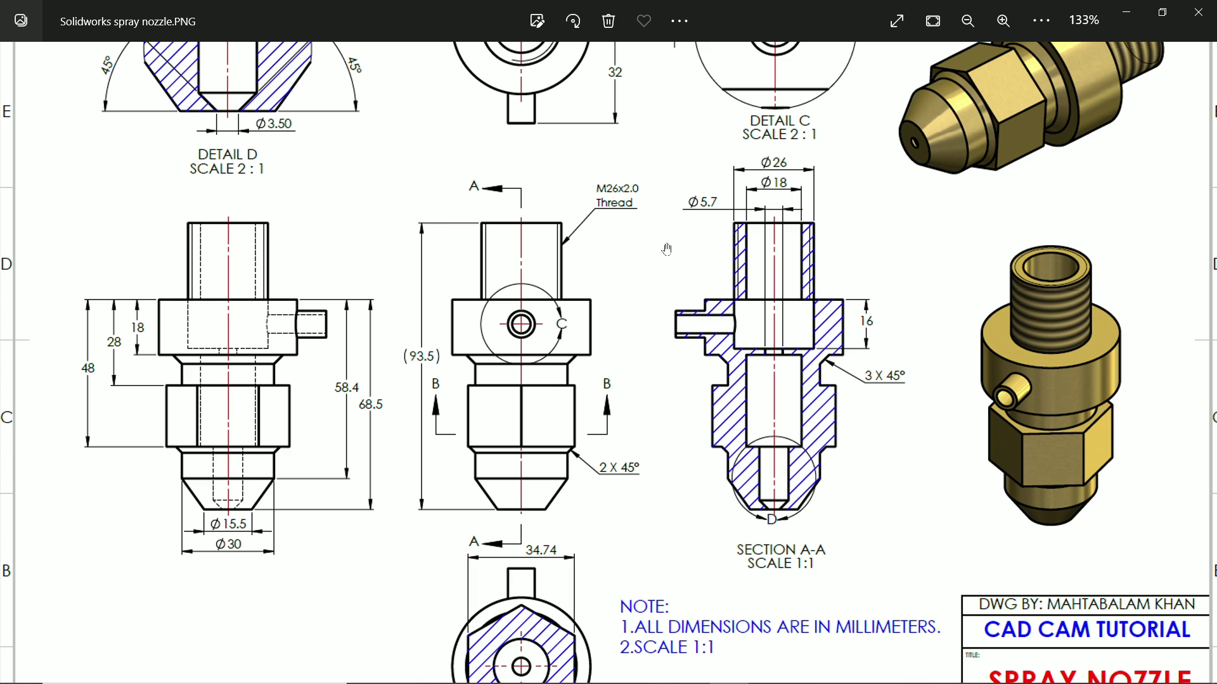
# - Minimize Photos and start a new sketch on the Front Plane
pyautogui.click(1130, 12)
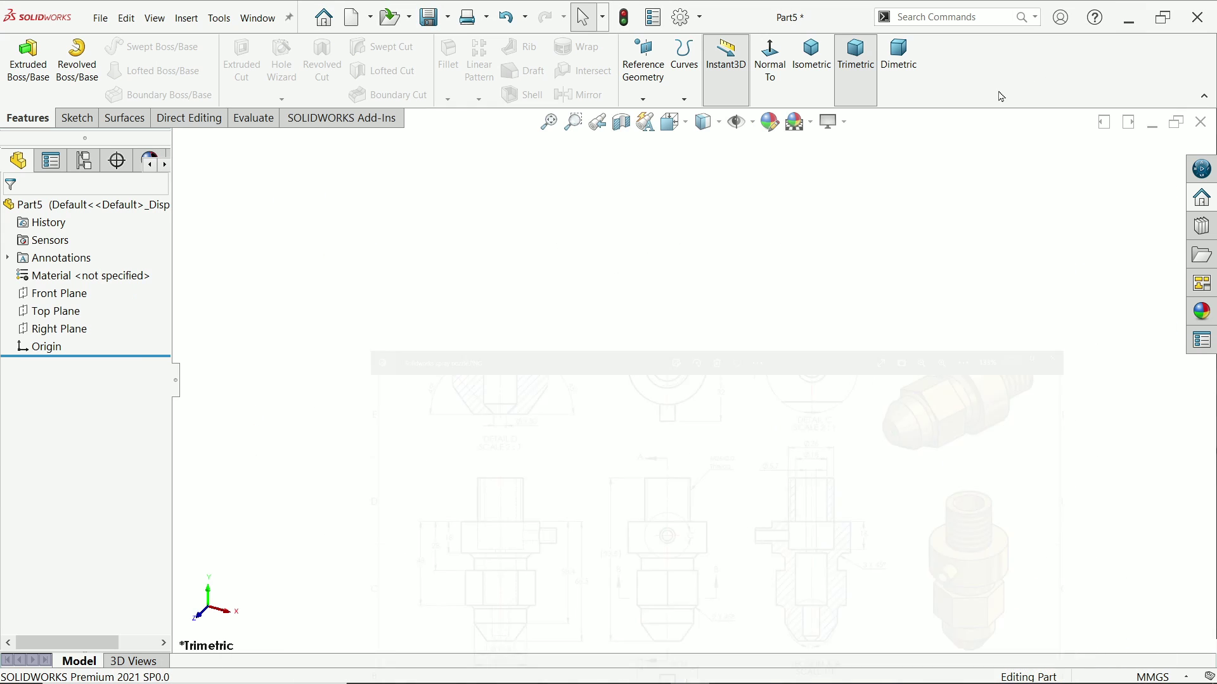
pyautogui.click(77, 295)
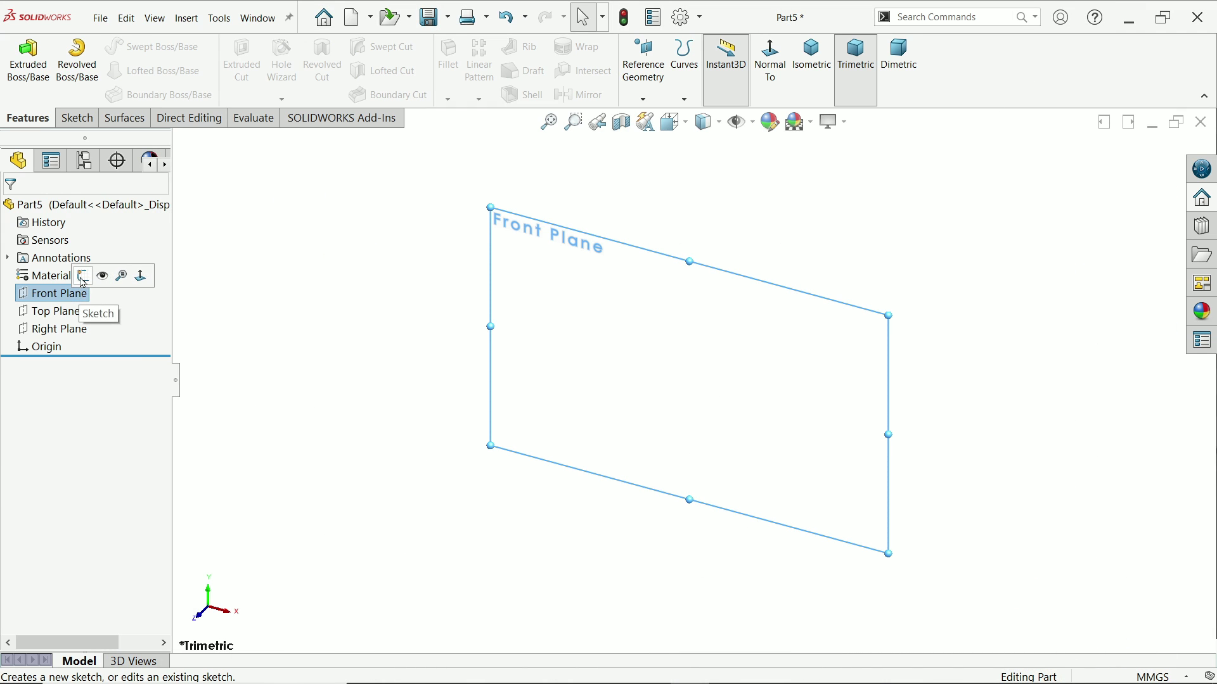
pyautogui.click(107, 276)
# - Draw the closed stepped half-profile from the origin: neck, boss shoulder, lower body and taper
pyautogui.click(104, 45)
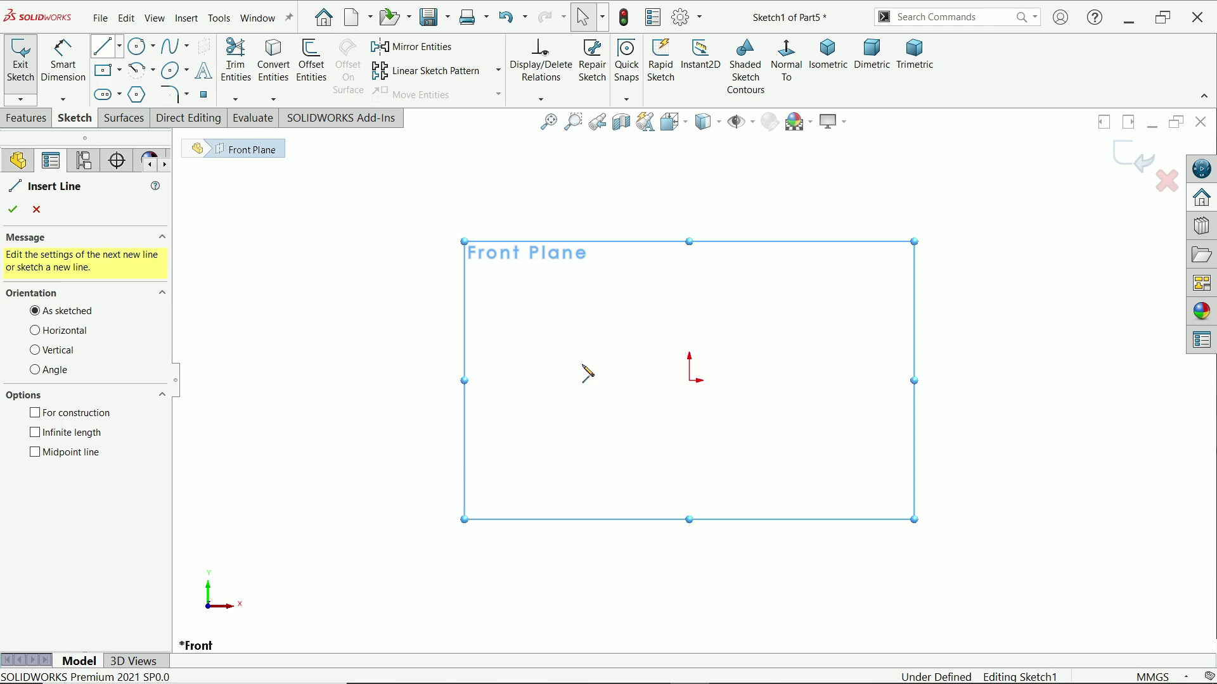
pyautogui.click(691, 381)
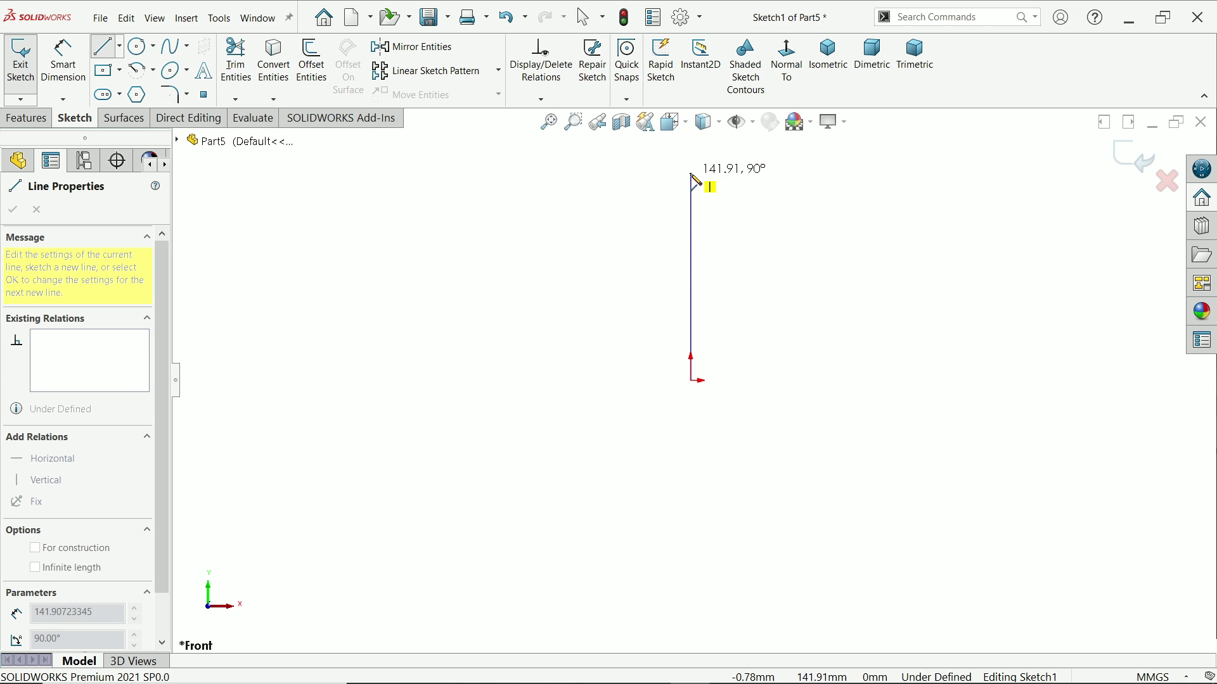
pyautogui.click(691, 173)
pyautogui.click(727, 172)
pyautogui.click(727, 211)
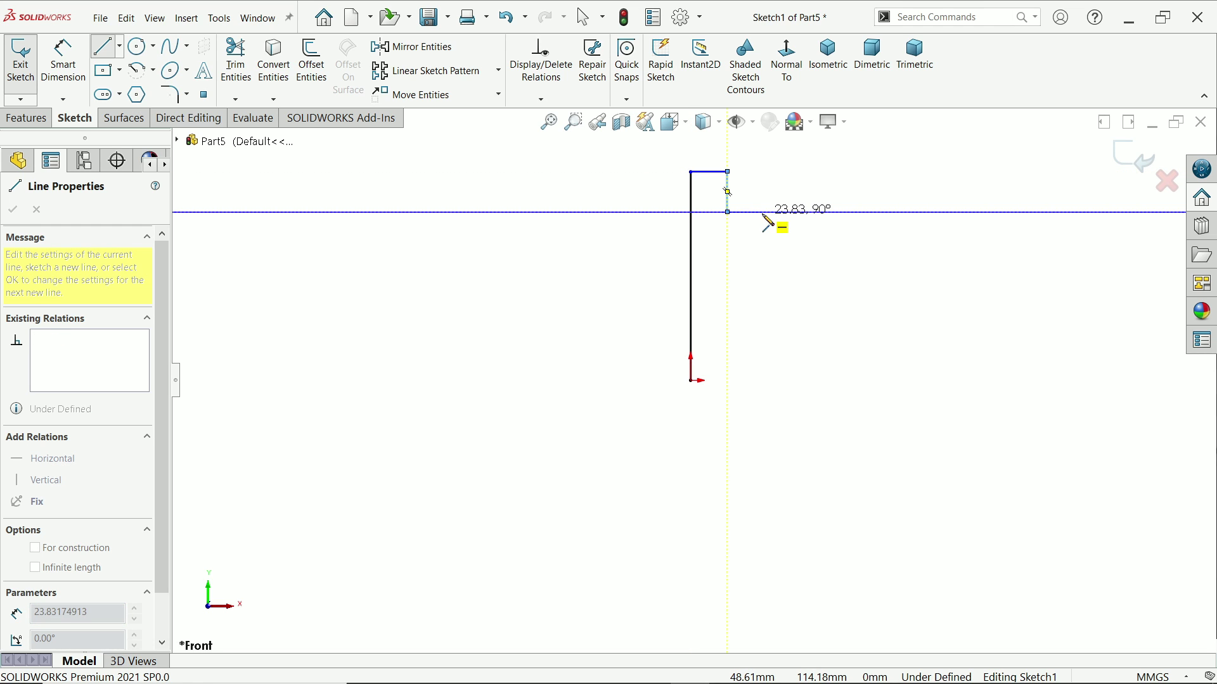
pyautogui.click(761, 211)
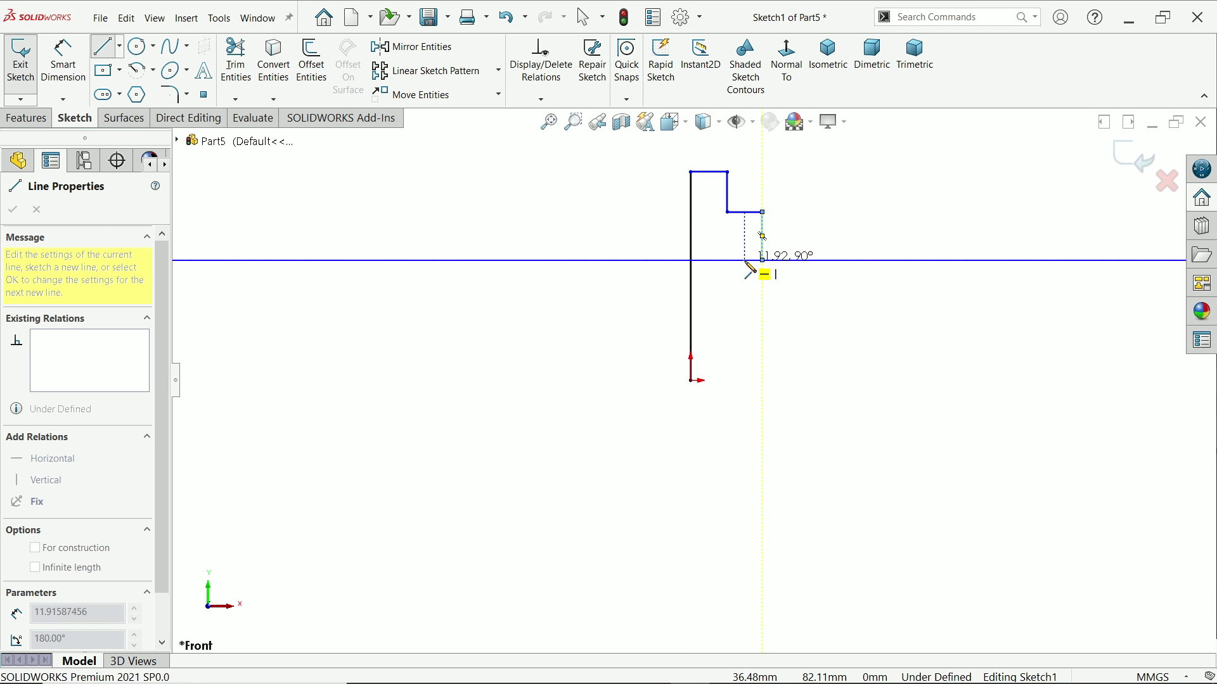
pyautogui.click(762, 260)
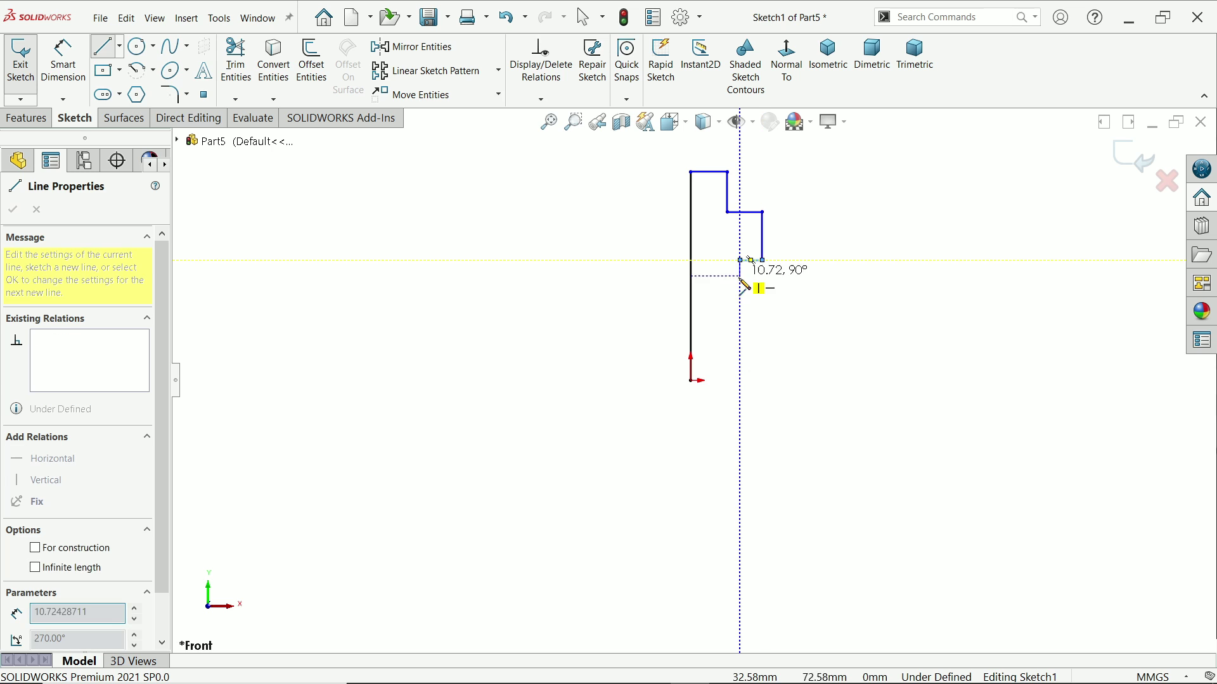
pyautogui.click(740, 339)
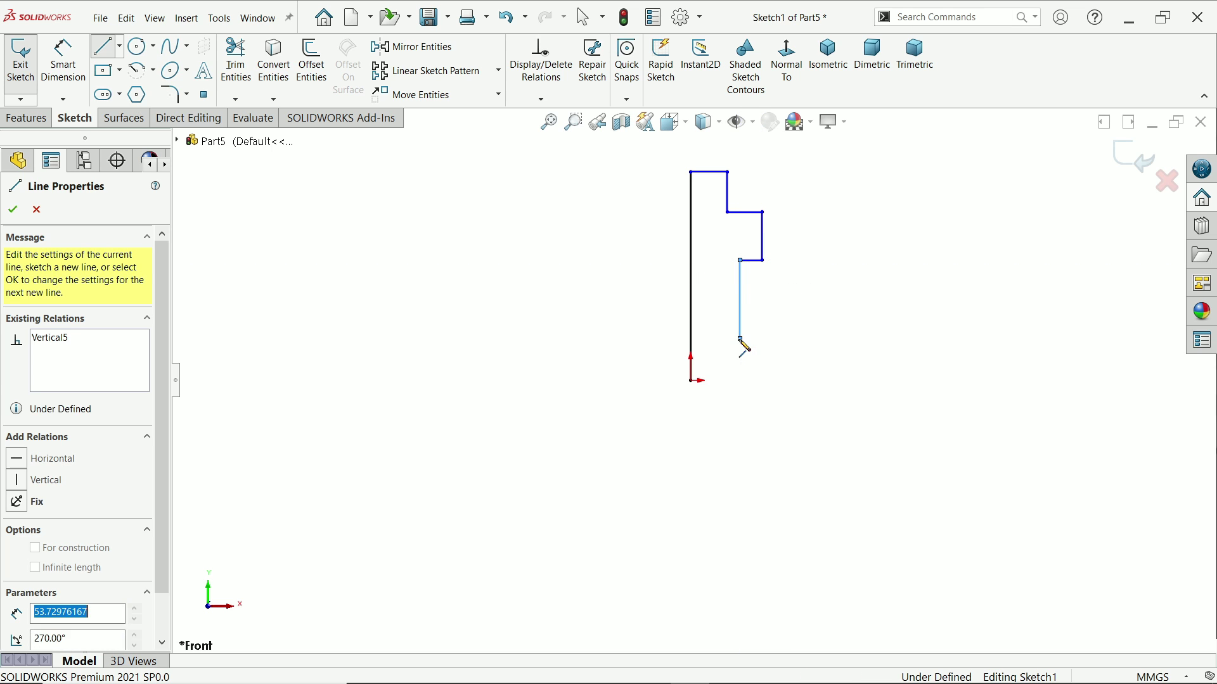
pyautogui.click(691, 380)
# - End line drawing and convert the long left edge into a construction centerline
pyautogui.rightClick(630, 342)
pyautogui.click(659, 342)
pyautogui.scroll(-2, 705, 280)
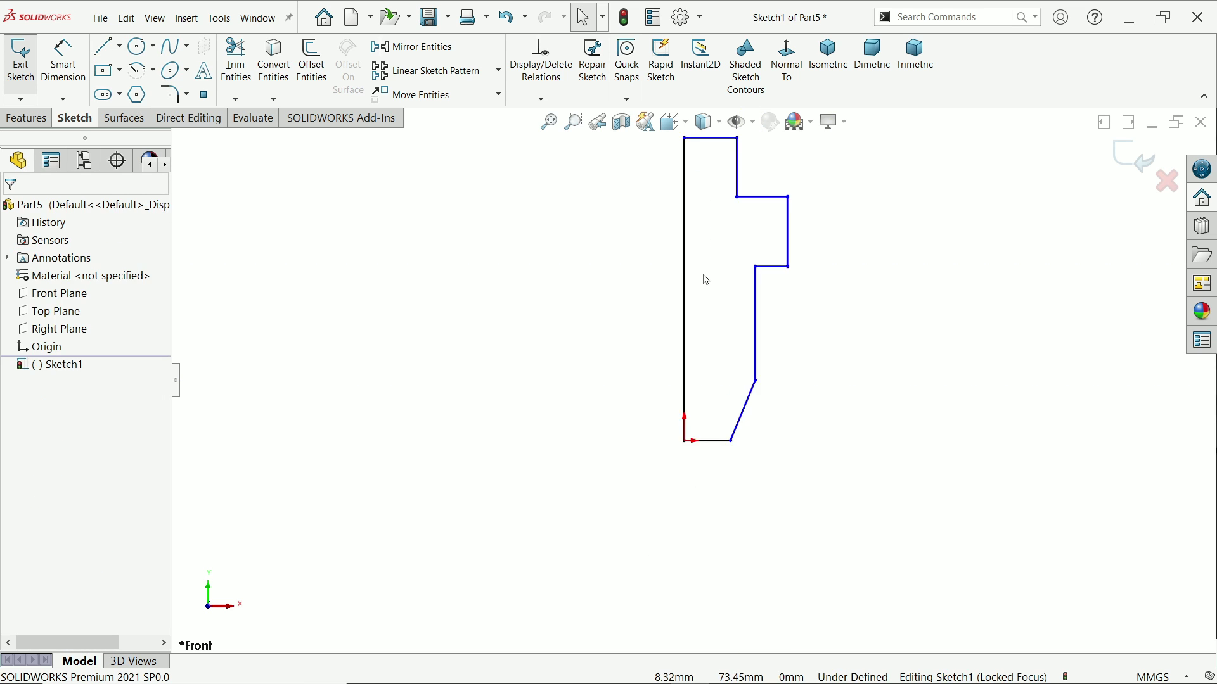
pyautogui.scroll(-1, 704, 280)
pyautogui.click(675, 308)
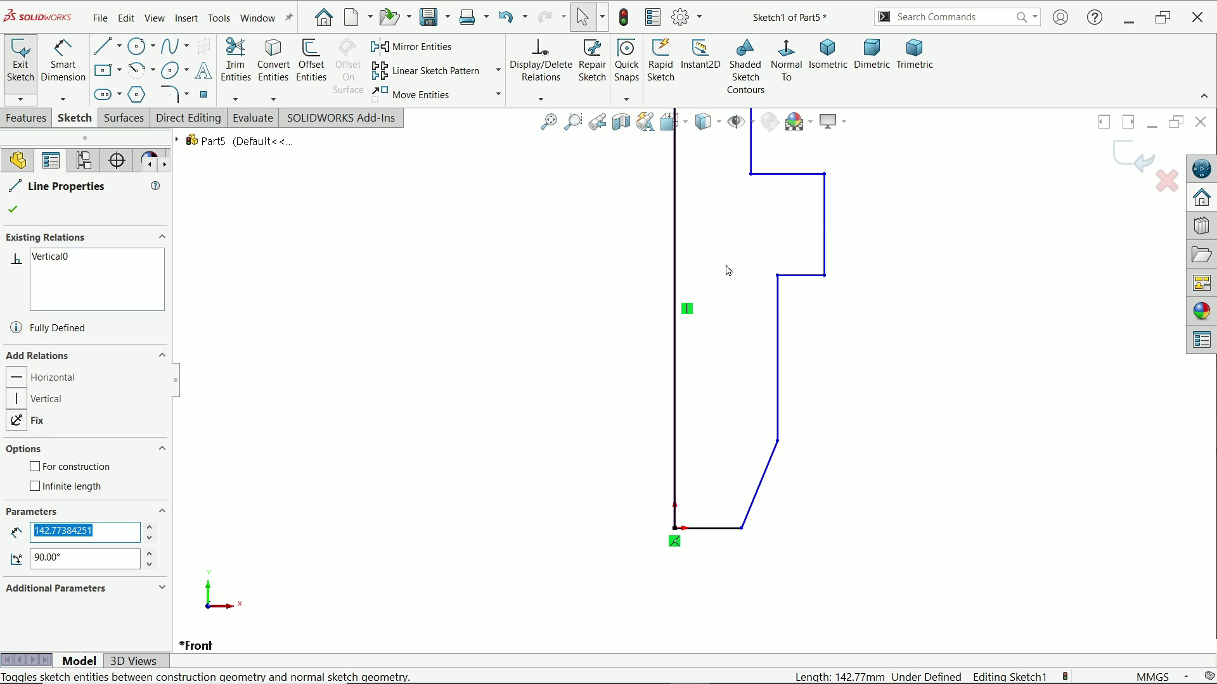
pyautogui.click(726, 281)
pyautogui.scroll(3, 727, 286)
pyautogui.scroll(-1, 725, 317)
pyautogui.scroll(-1, 719, 337)
pyautogui.scroll(-2, 707, 365)
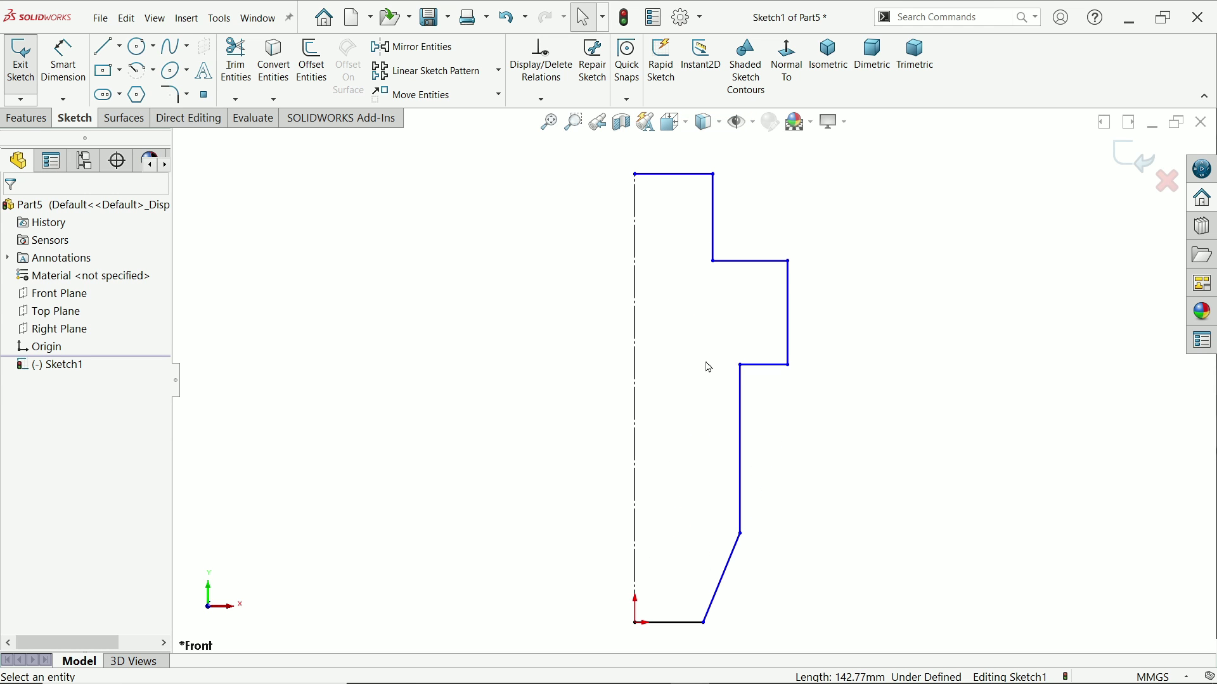
# - Dimension the centerline to a 93.5 mm overall height
pyautogui.click(64, 59)
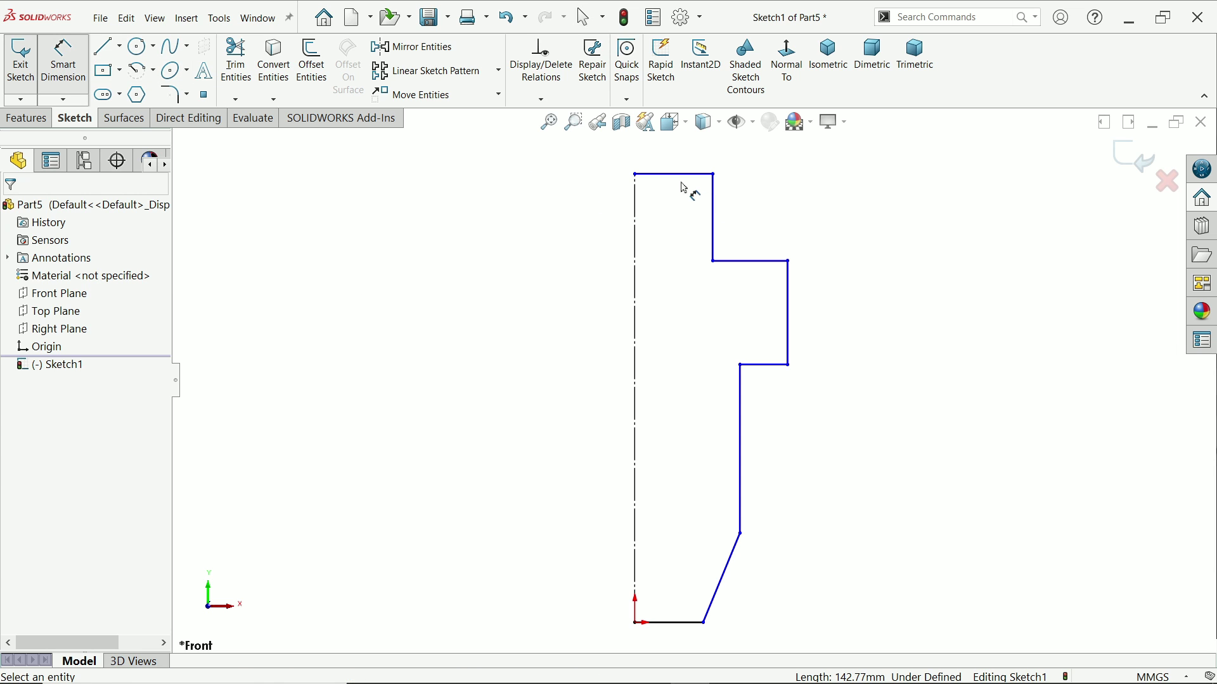
pyautogui.click(637, 249)
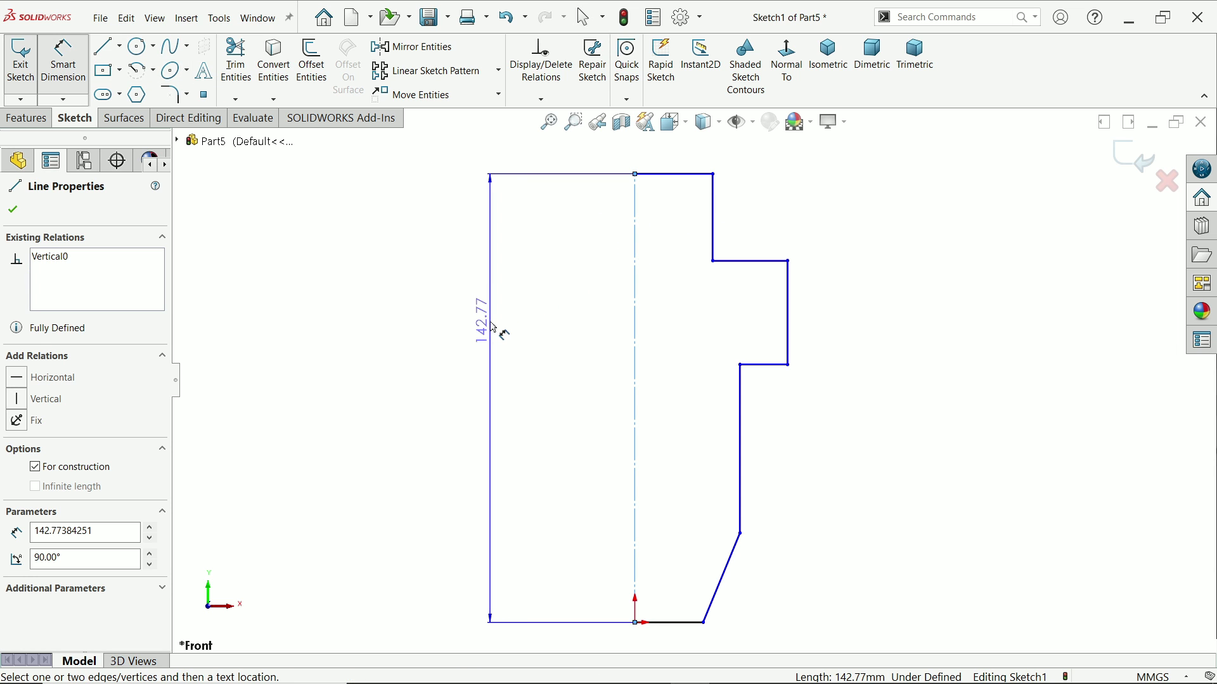
pyautogui.click(502, 327)
pyautogui.write('93.5')
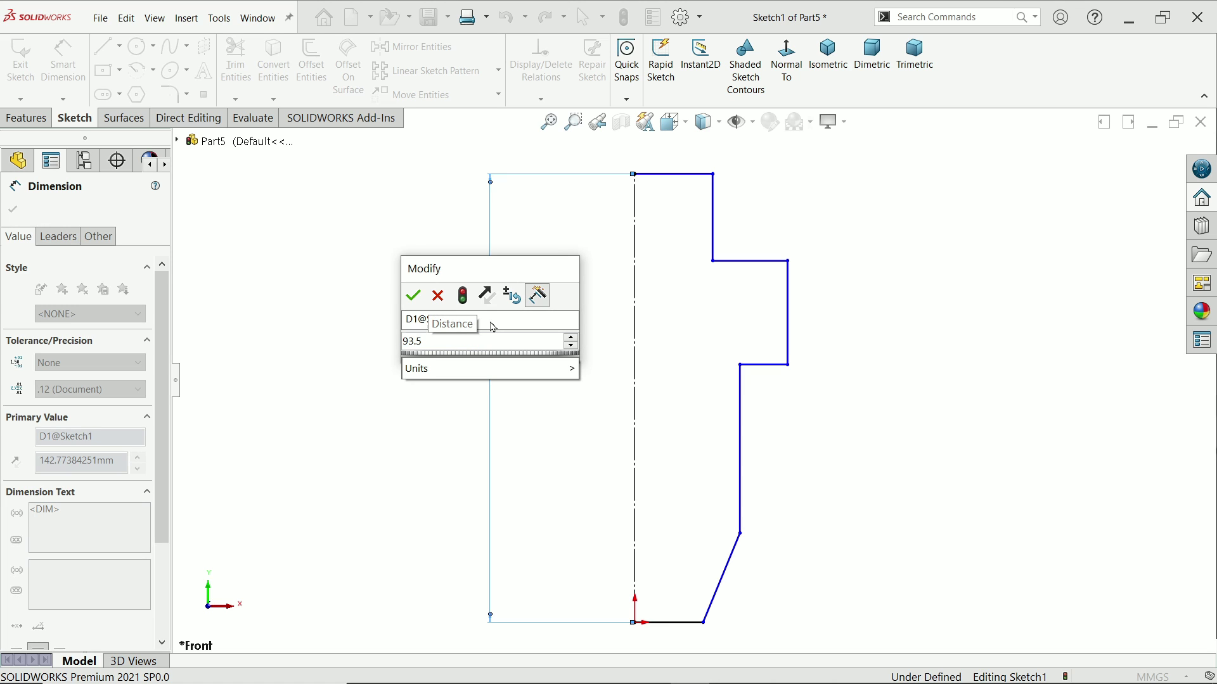
pyautogui.write('6')
pyautogui.press('BackSpace')
pyautogui.press('Return')
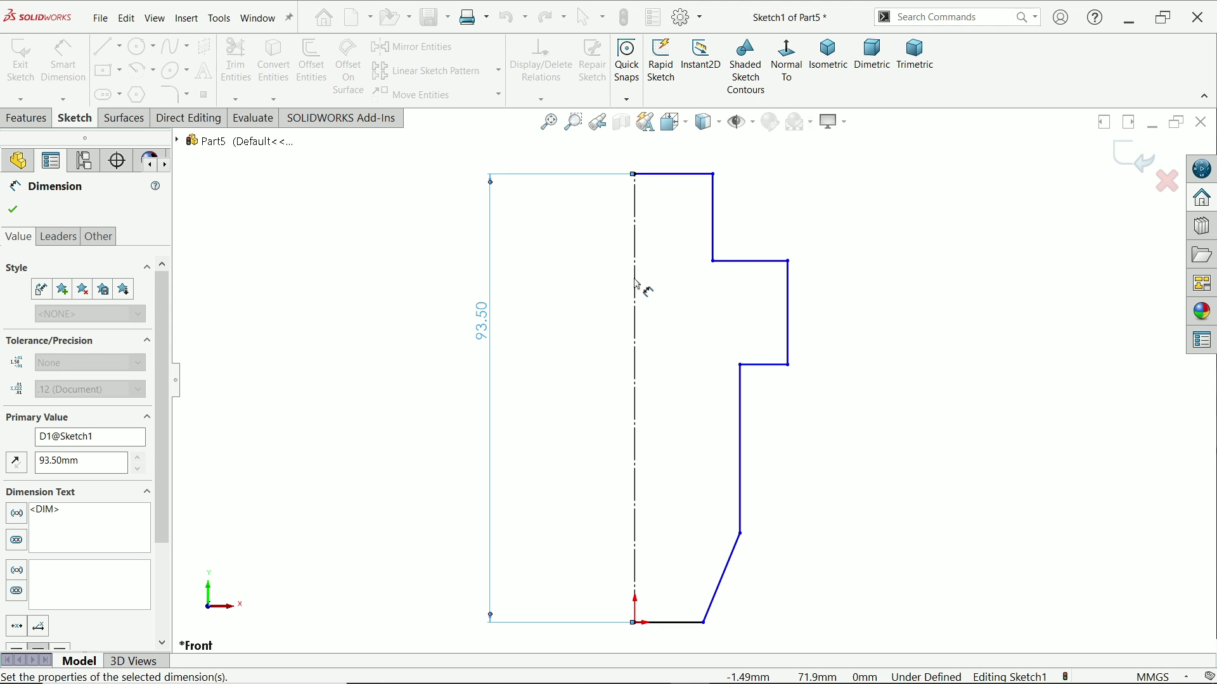
# - Dimension the neck, boss and lower body diameters to 26, 45 and 30 mm
pyautogui.click(712, 204)
pyautogui.click(634, 204)
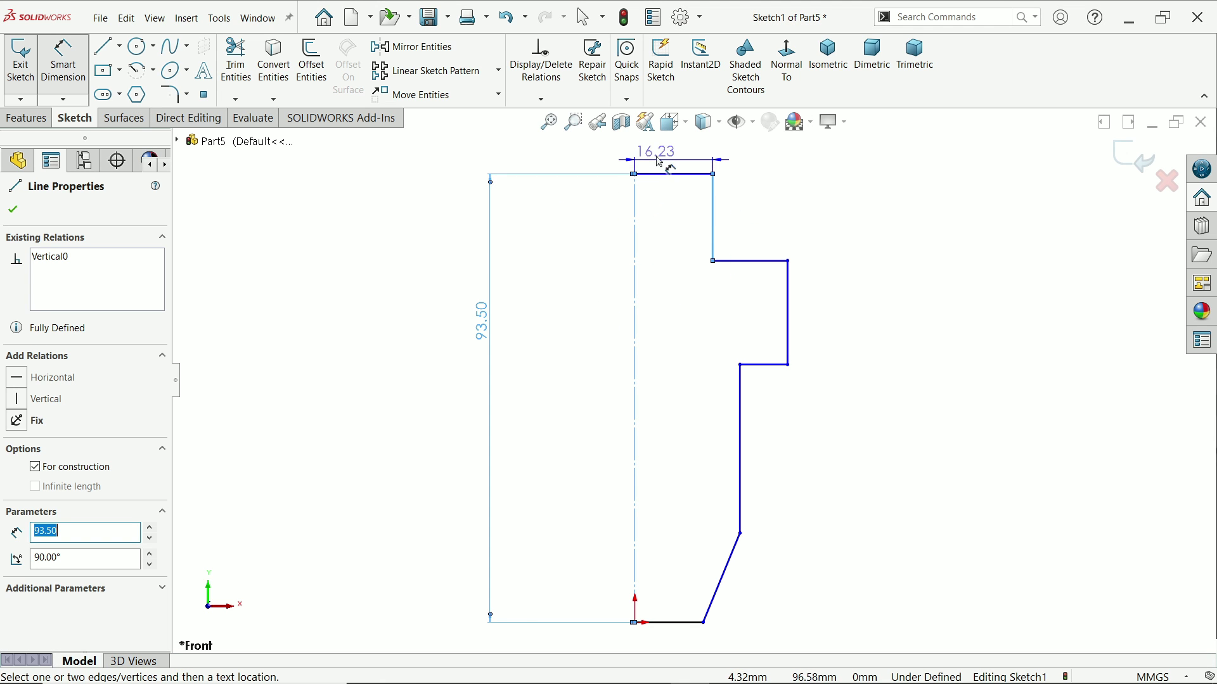
pyautogui.click(607, 159)
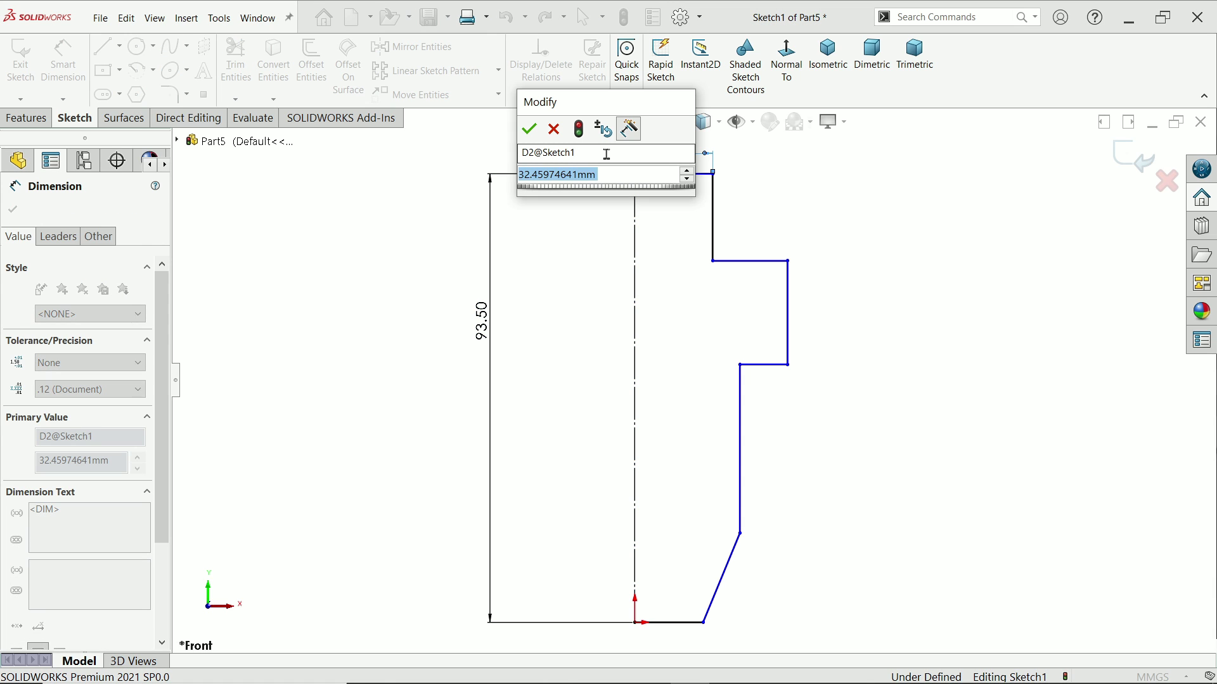
pyautogui.write('26')
pyautogui.press('Return')
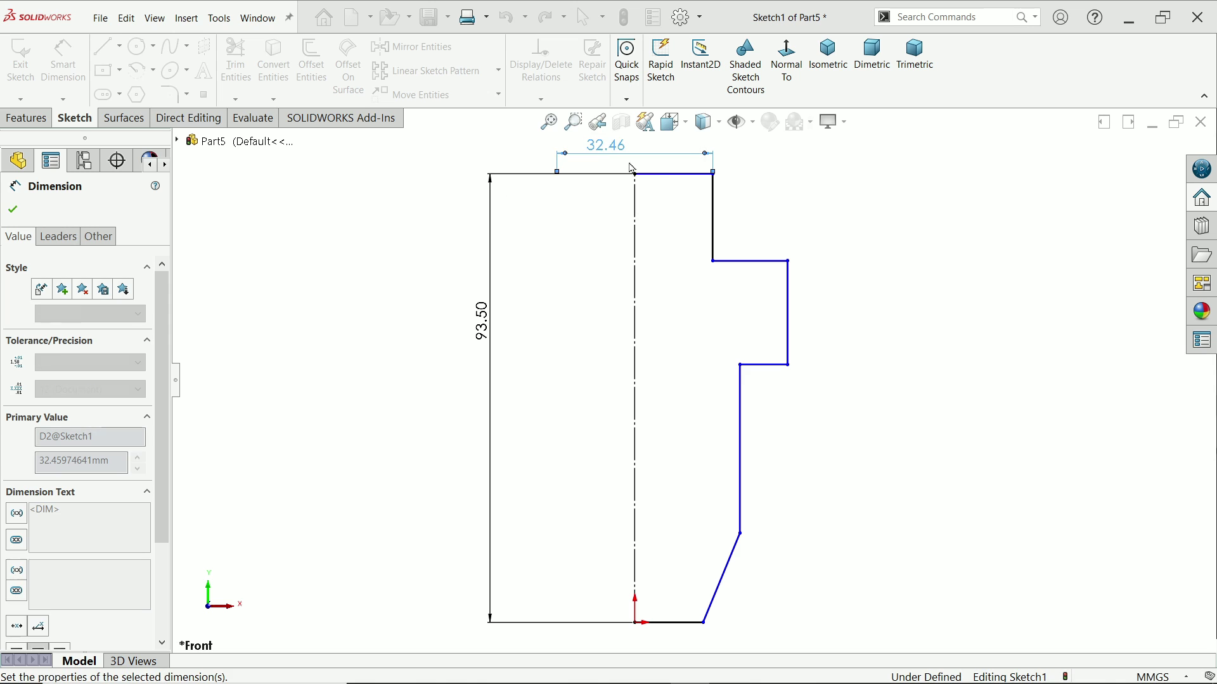
pyautogui.click(788, 325)
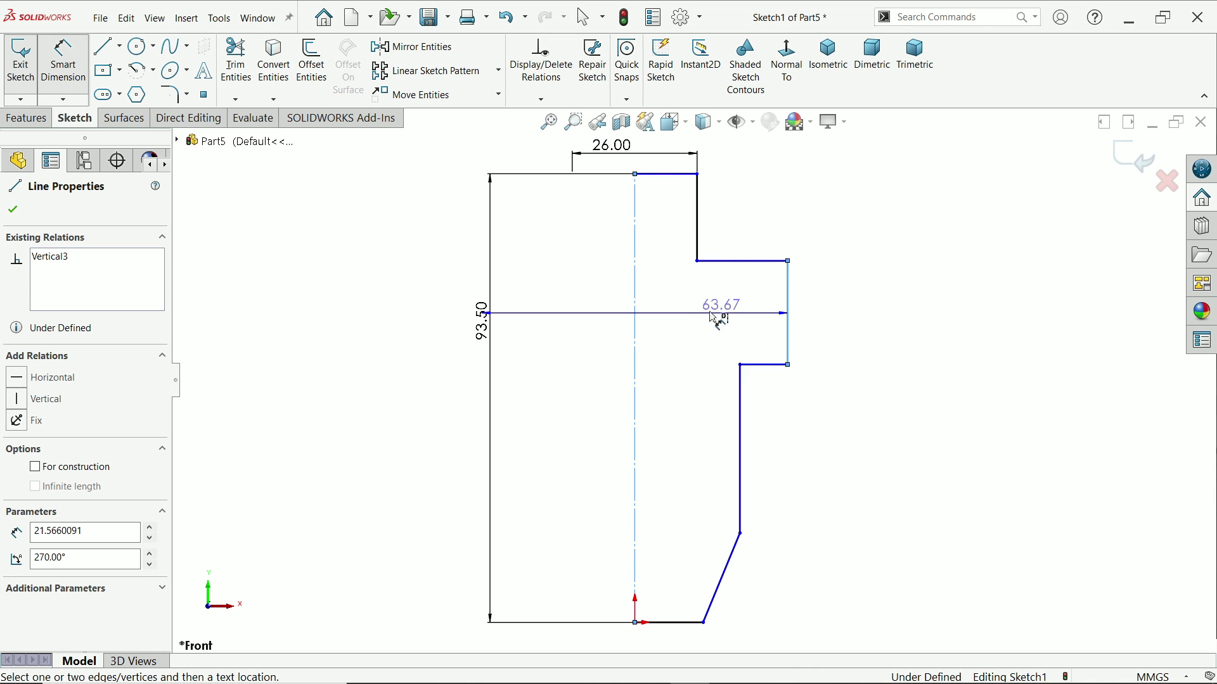
pyautogui.click(711, 319)
pyautogui.write('45')
pyautogui.press('Return')
pyautogui.click(741, 445)
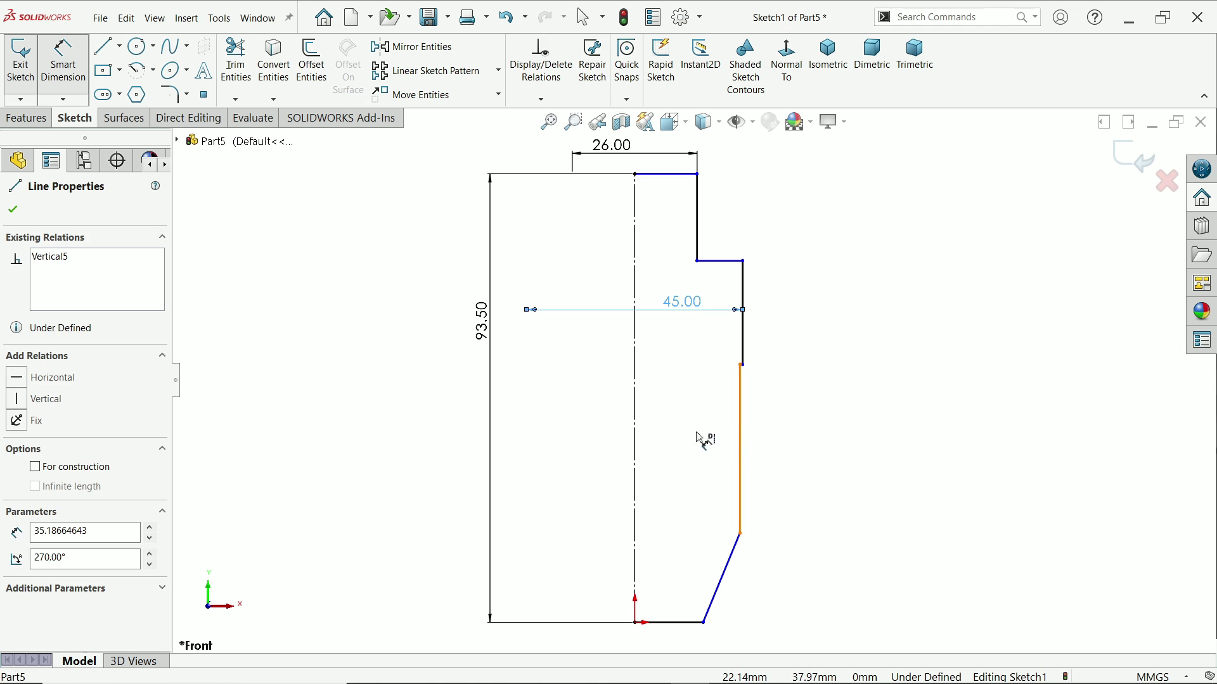
pyautogui.click(683, 438)
pyautogui.write('30')
pyautogui.press('Return')
pyautogui.scroll(-3, 678, 530)
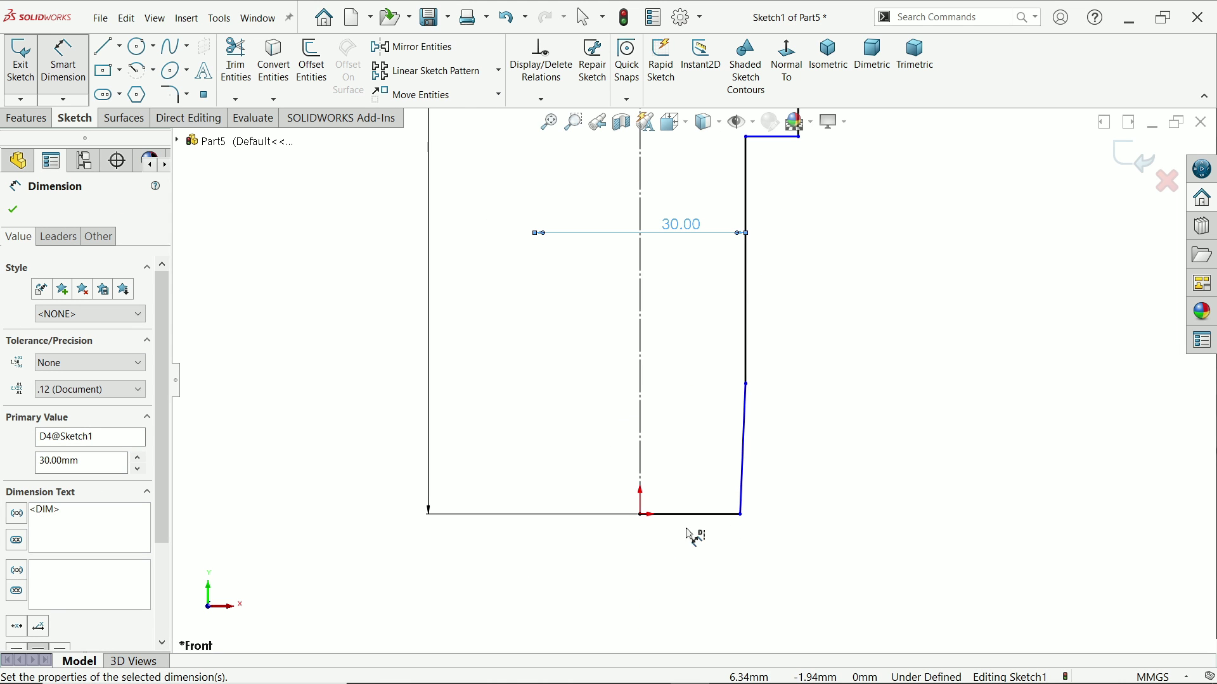
# - Set the tip's bottom edge to 15.5 mm, then pick the boss's outer edge
pyautogui.click(741, 513)
pyautogui.click(667, 555)
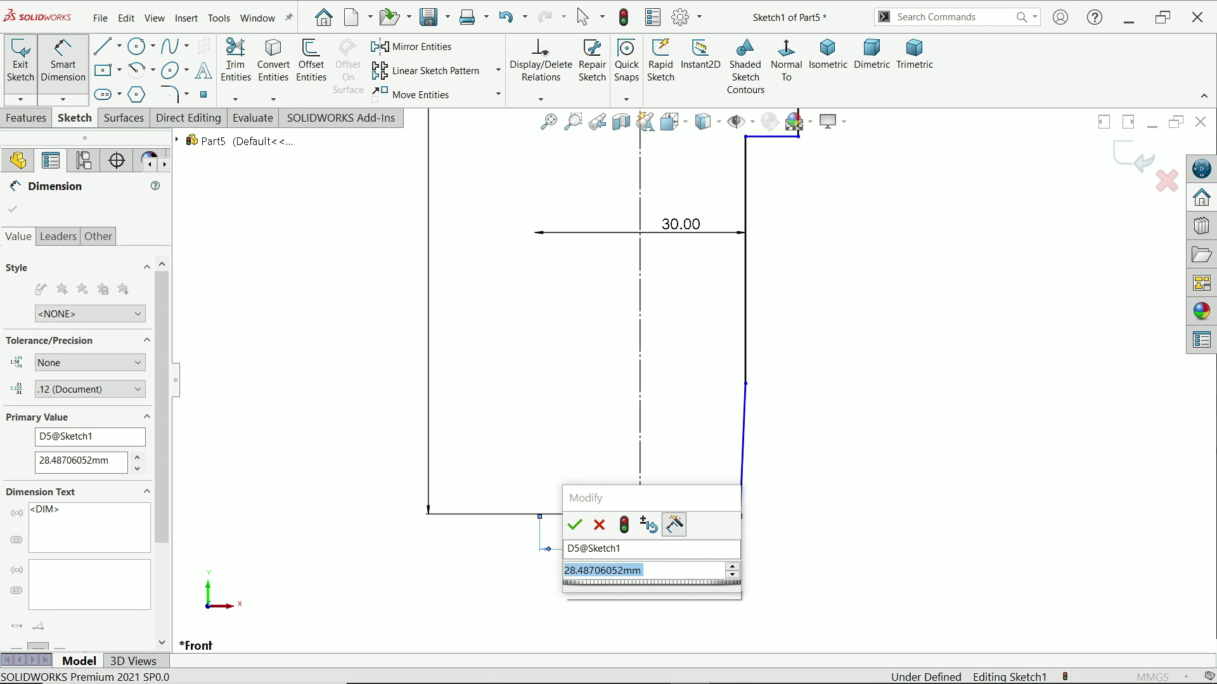
pyautogui.write('15.5')
pyautogui.press('Return')
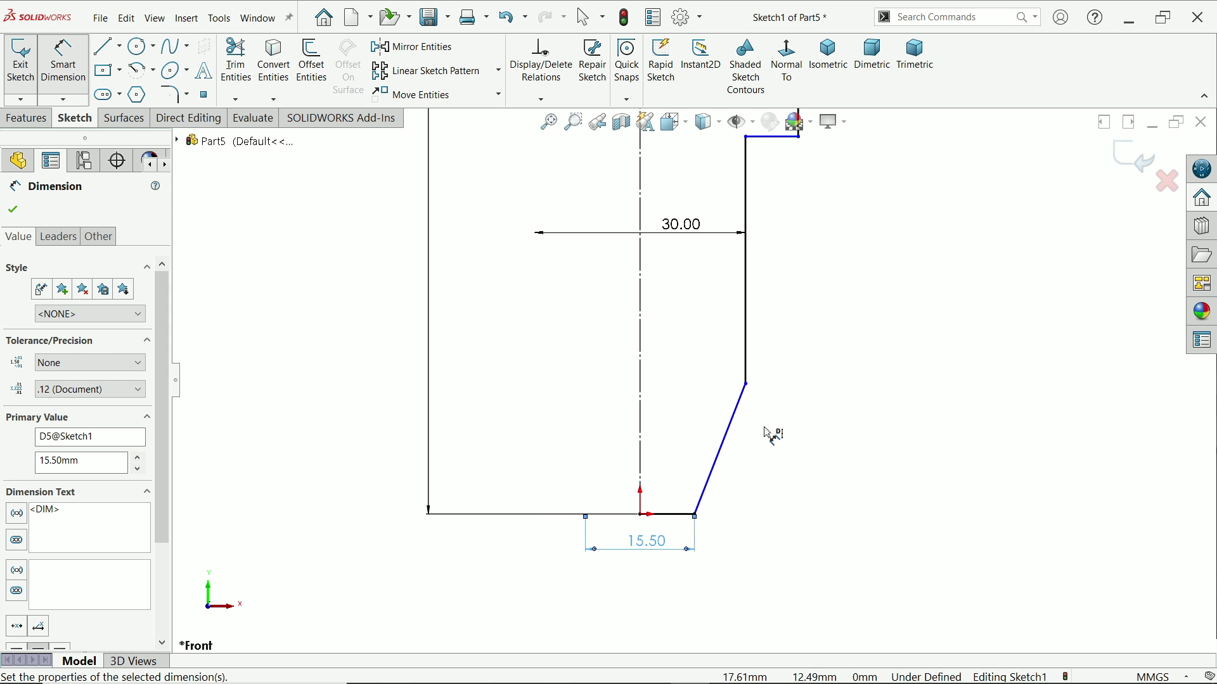
pyautogui.scroll(3, 720, 313)
pyautogui.scroll(1, 713, 255)
pyautogui.scroll(-1, 713, 255)
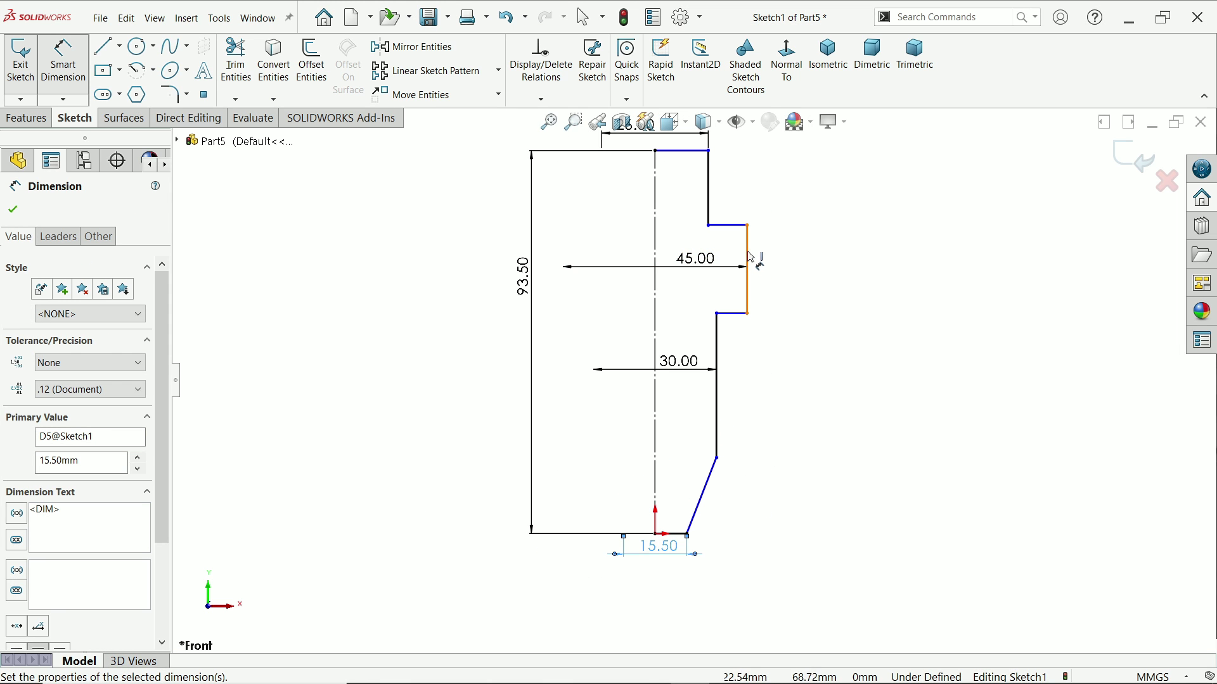
pyautogui.click(747, 259)
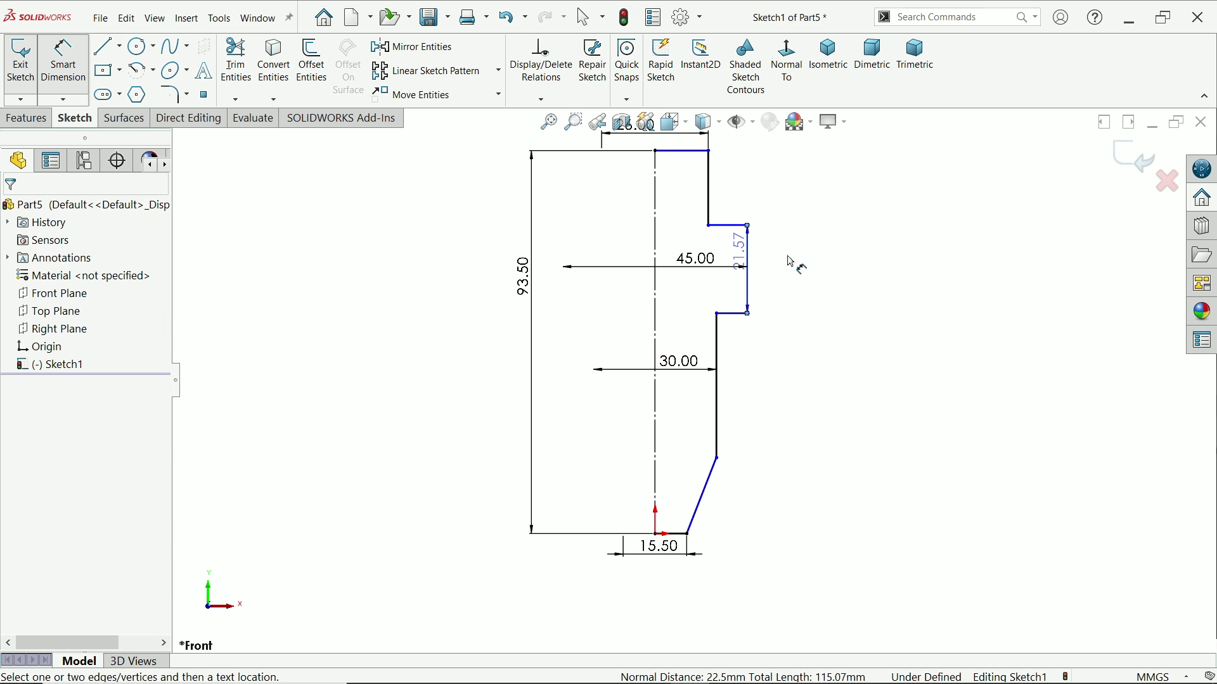
# - Add the 18 mm boss height, 58.4 mm step height and 68.5 mm tip height
pyautogui.click(809, 267)
pyautogui.write('4')
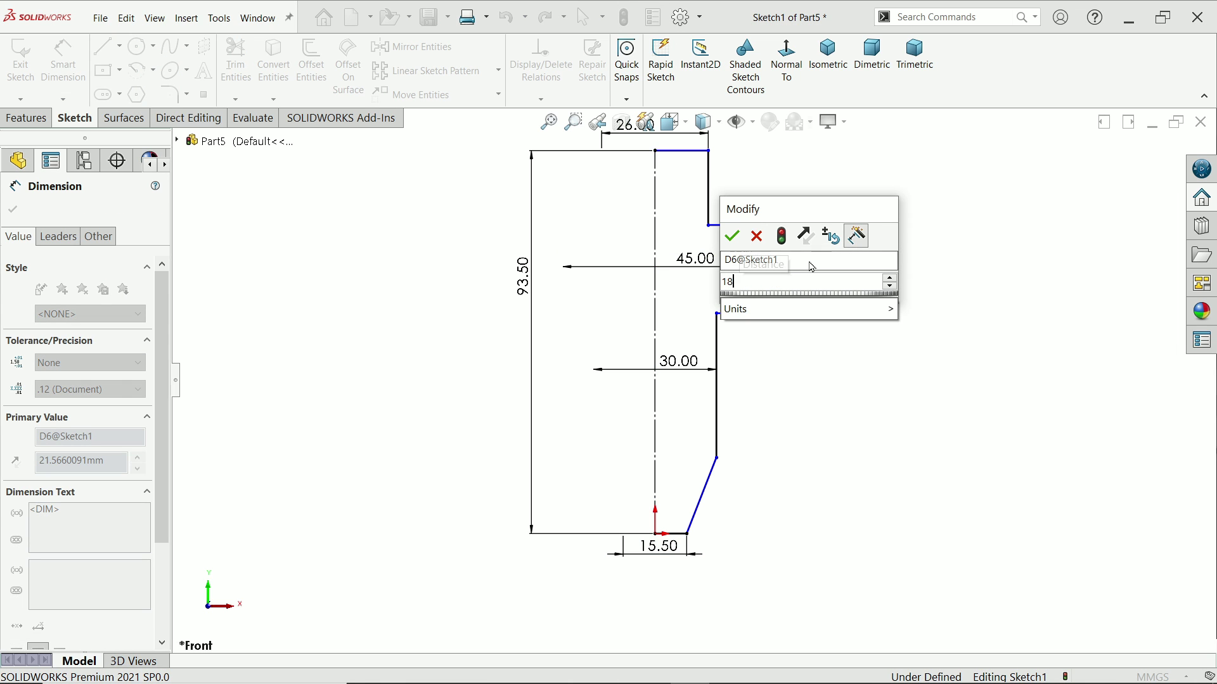
pyautogui.press('Return')
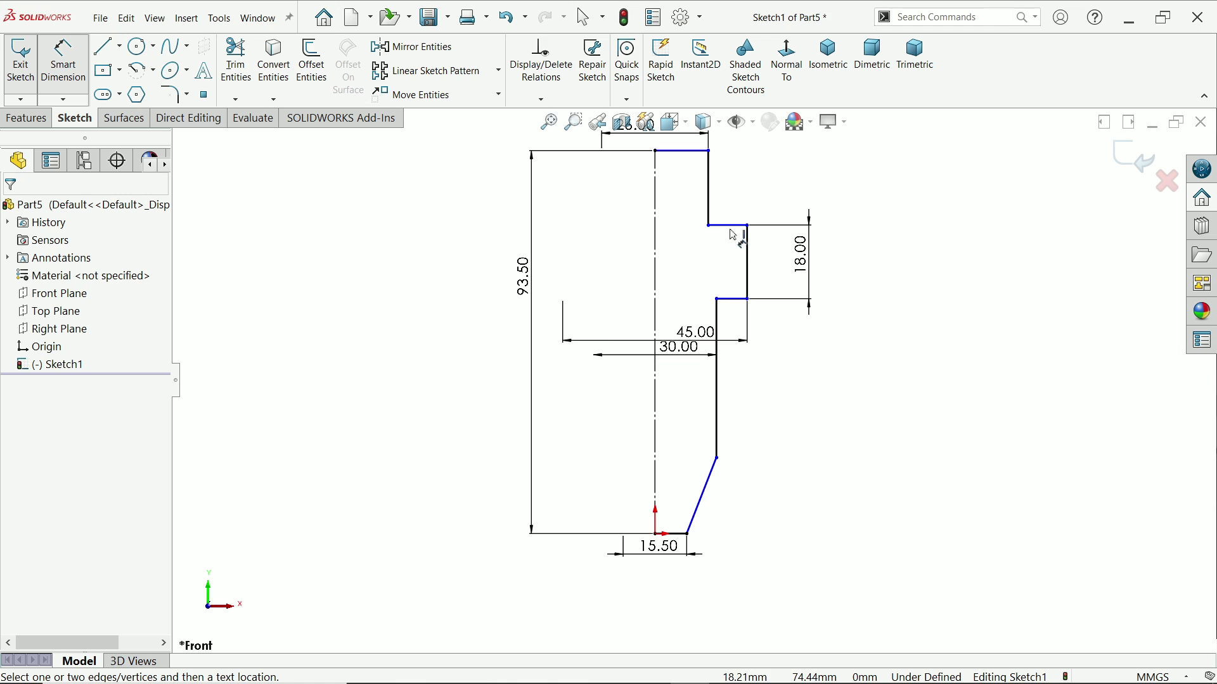
pyautogui.click(734, 228)
pyautogui.click(717, 458)
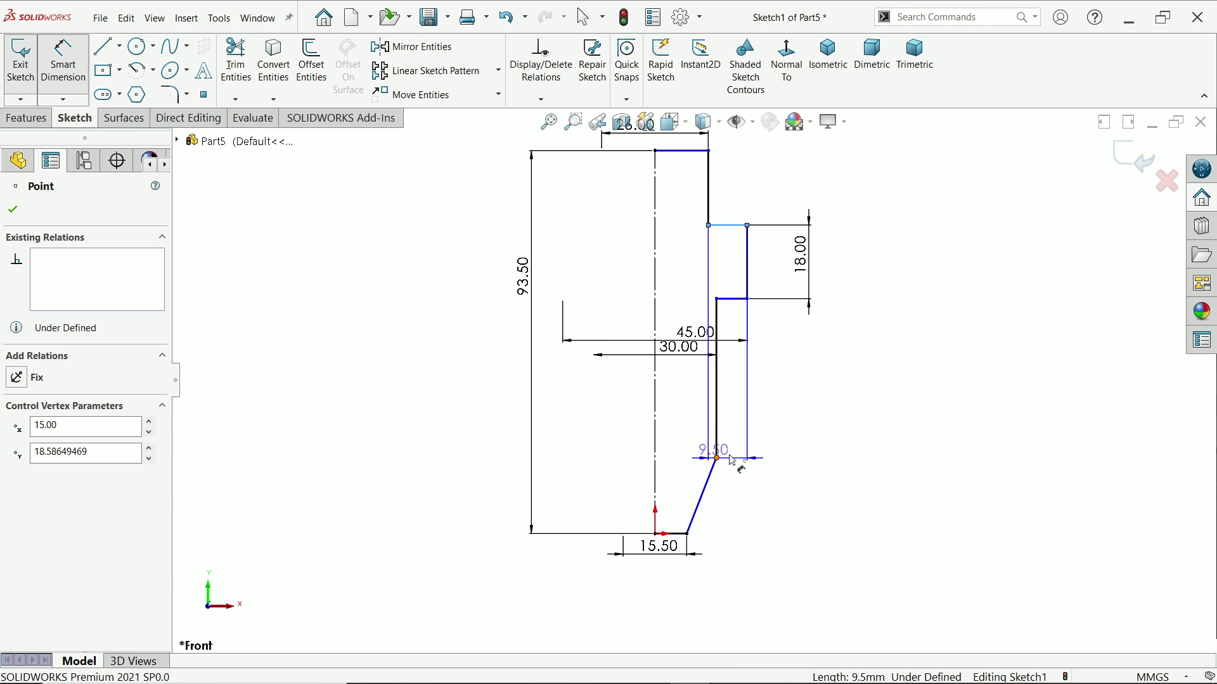
pyautogui.click(890, 350)
pyautogui.write('58.4')
pyautogui.press('Return')
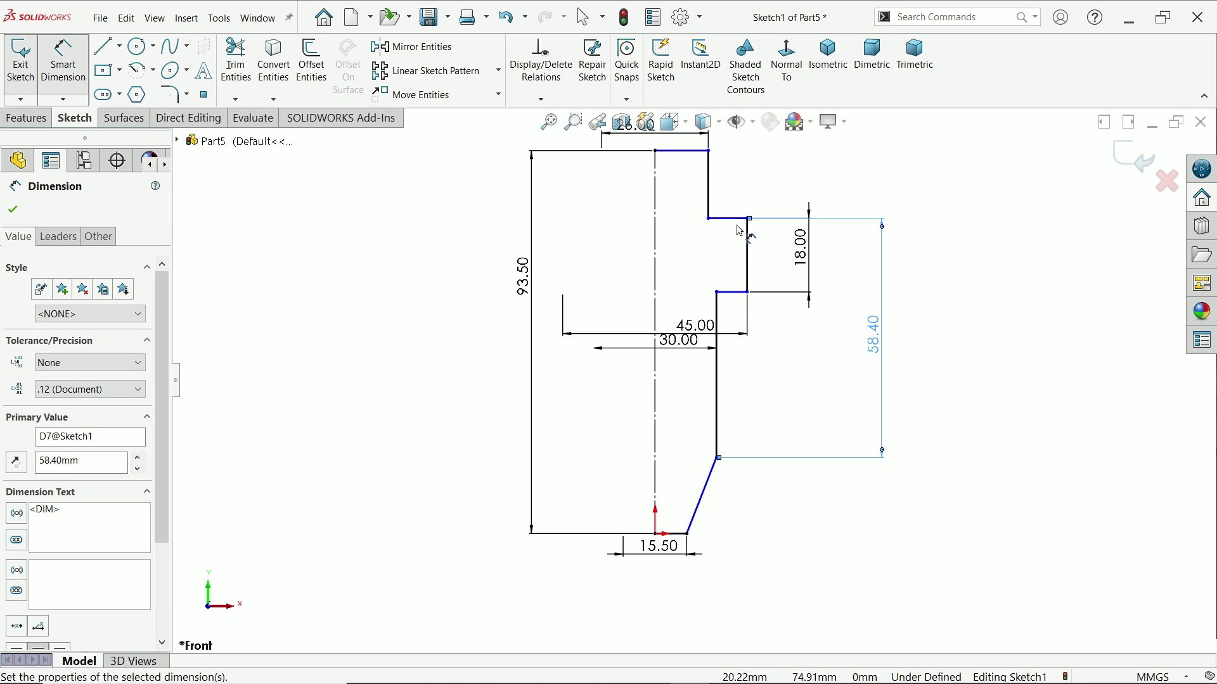
pyautogui.click(737, 225)
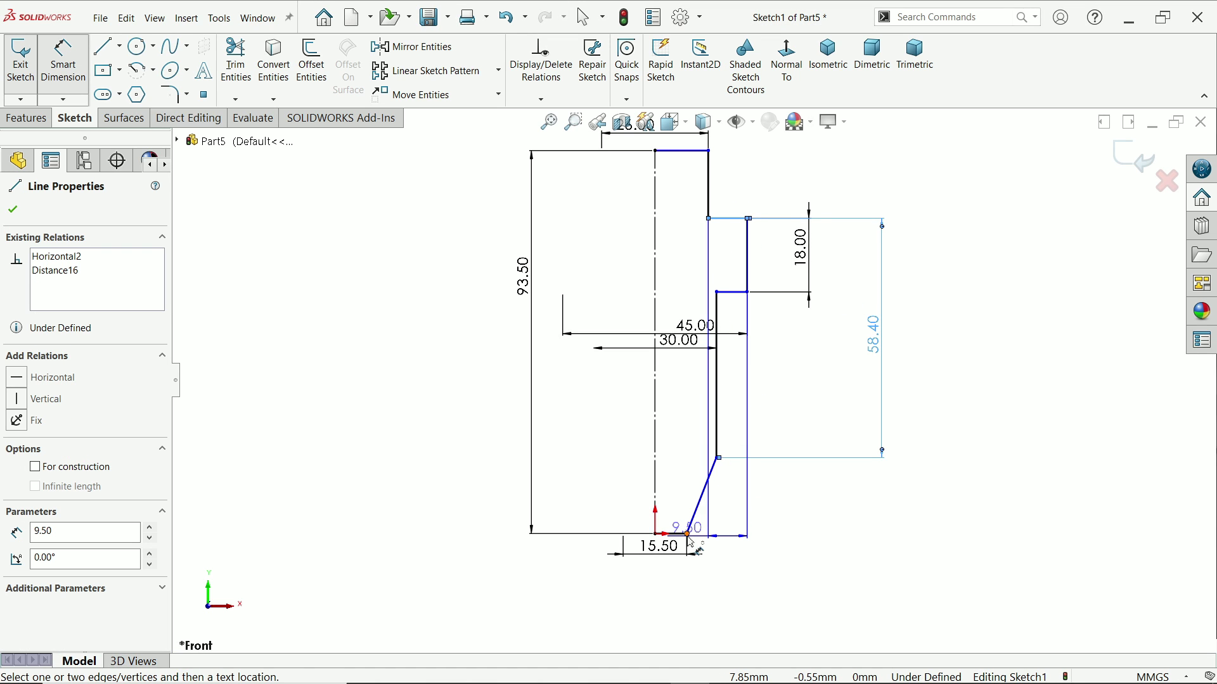
pyautogui.click(686, 533)
pyautogui.click(938, 395)
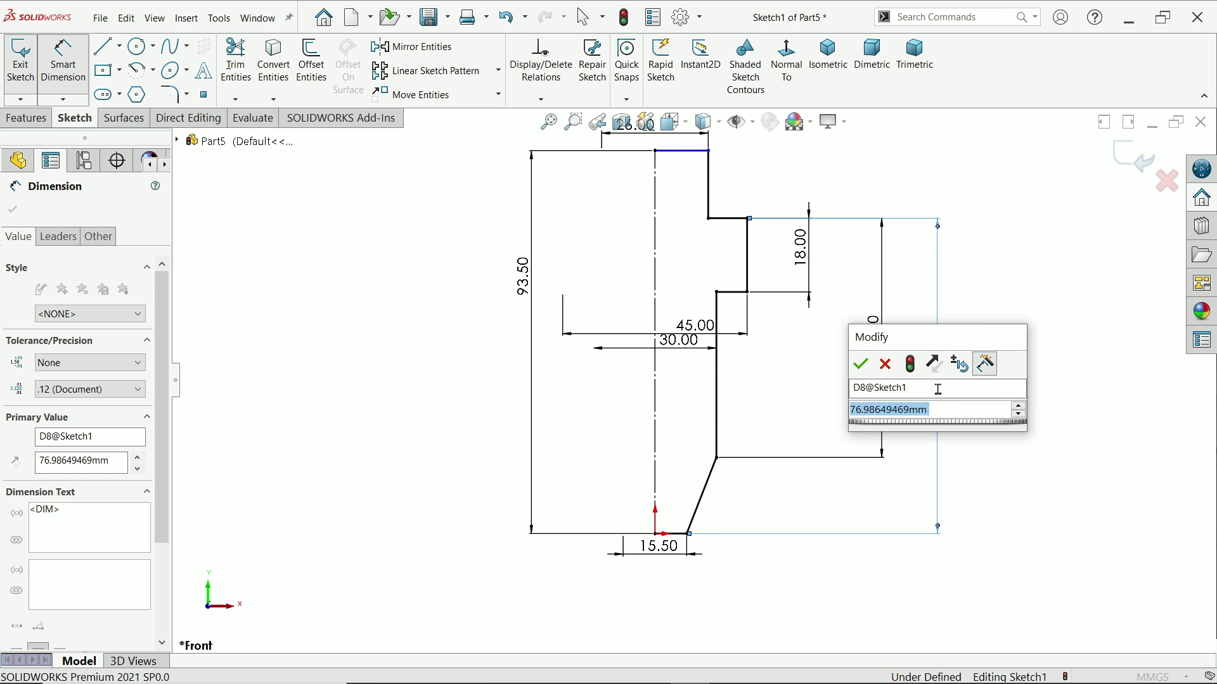
pyautogui.write('68.5')
pyautogui.press('Return')
pyautogui.scroll(1, 688, 377)
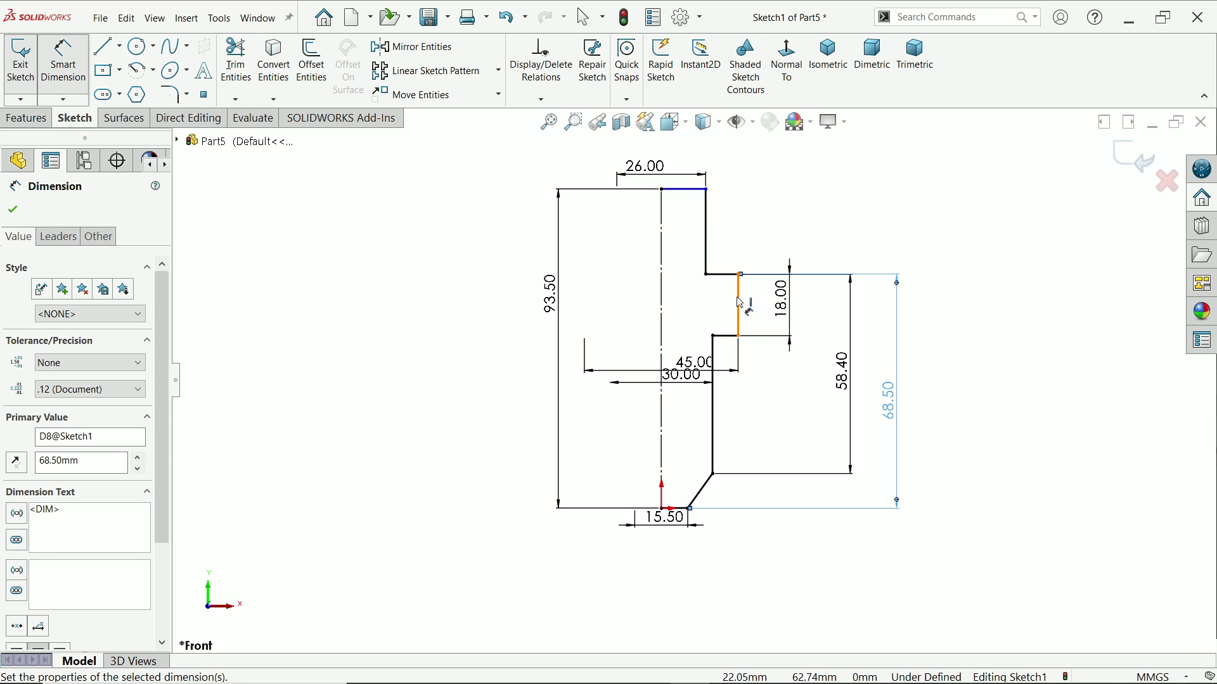
pyautogui.scroll(-1, 723, 295)
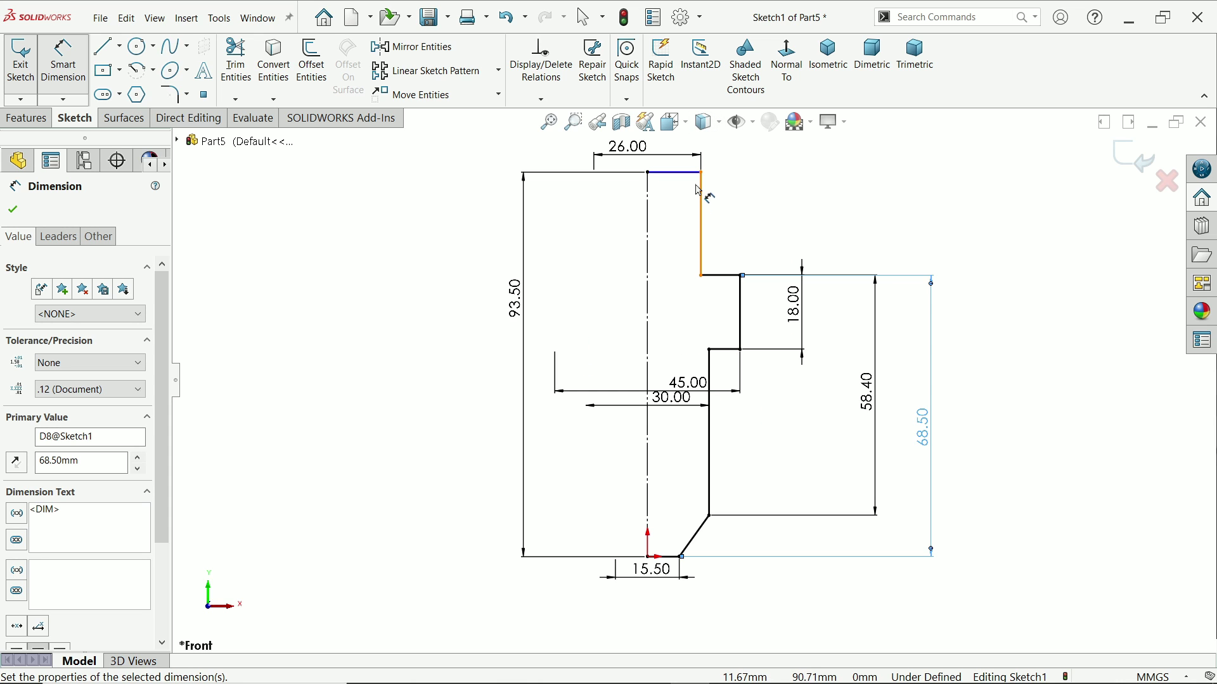
pyautogui.scroll(-1, 689, 196)
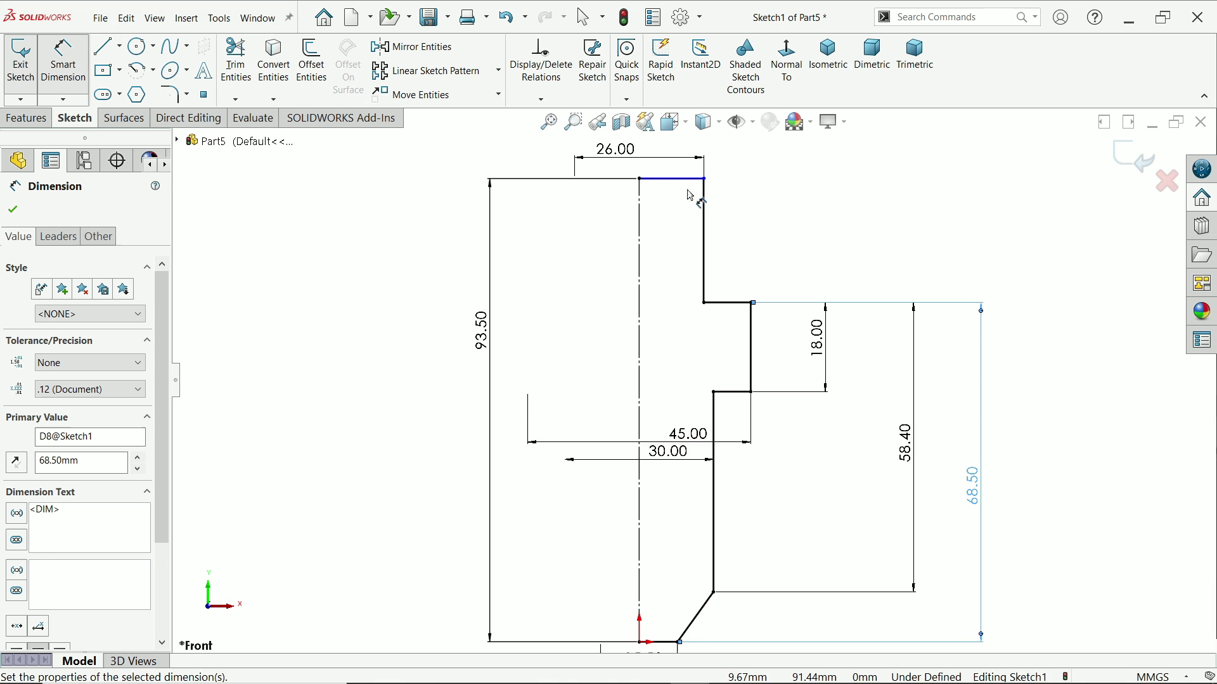
# - Move the 26.00 dimension above the profile and make the top neck line horizontal
pyautogui.click(12, 209)
pyautogui.press('Escape')
pyautogui.moveTo(615, 149); pyautogui.dragTo(628, 141)
pyautogui.click(699, 178)
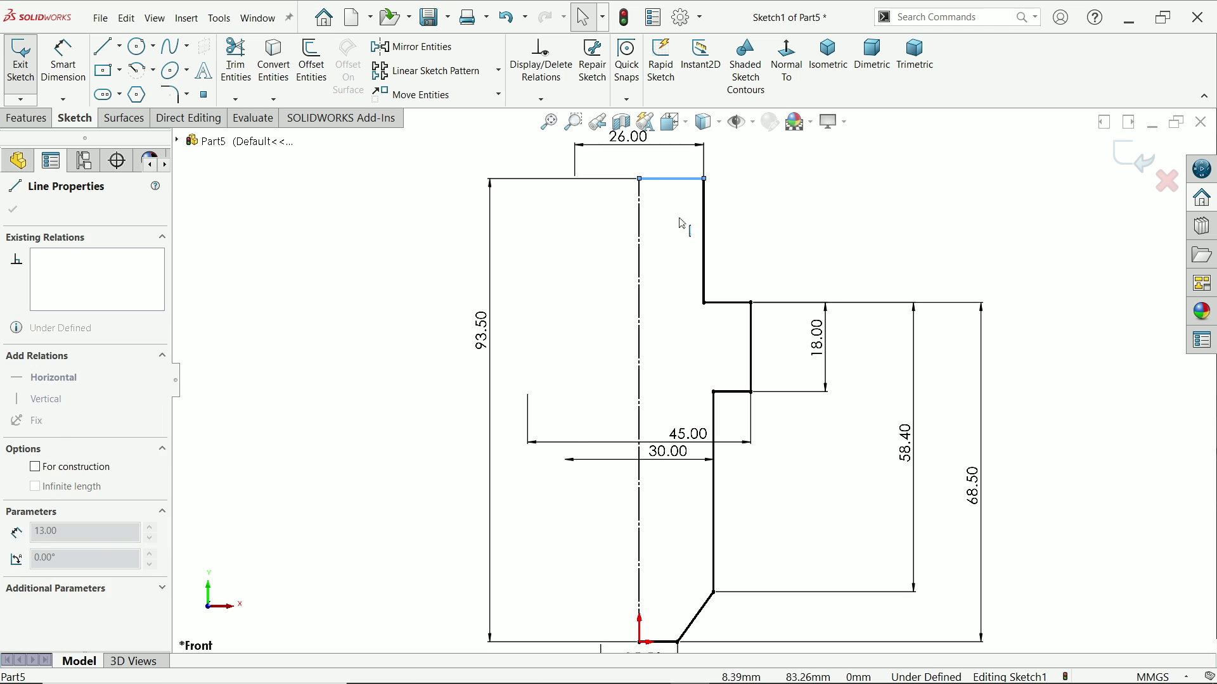
pyautogui.click(751, 202)
pyautogui.click(705, 181)
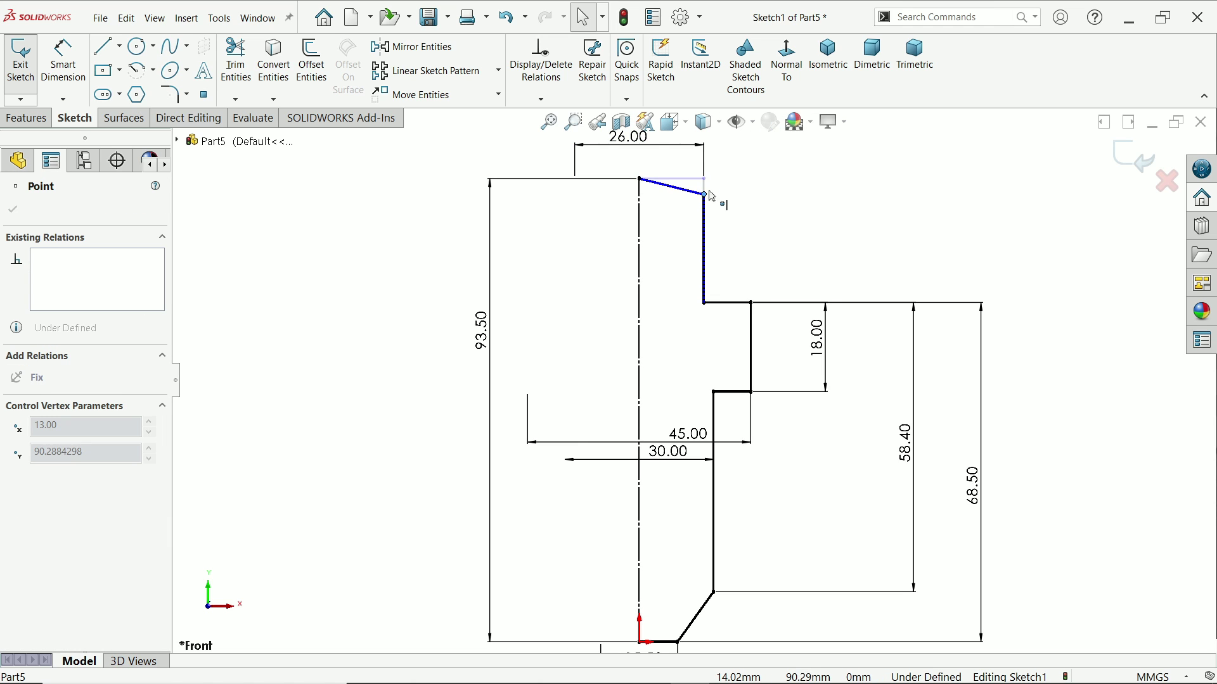
pyautogui.click(684, 179)
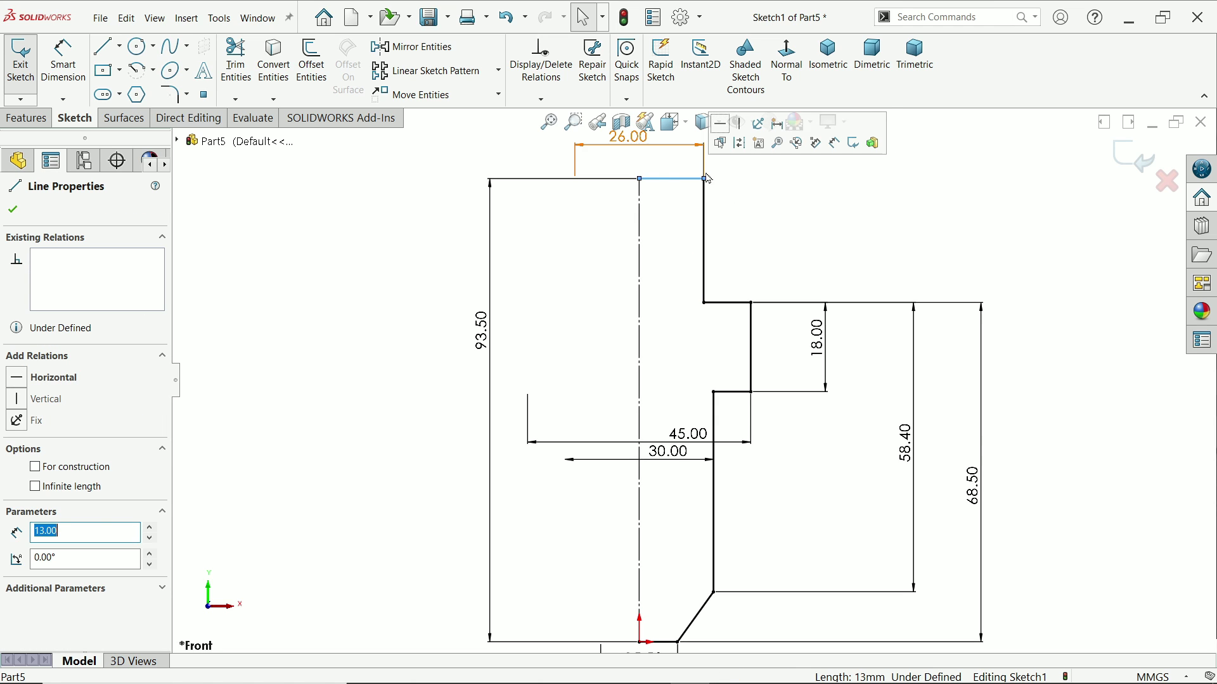
pyautogui.click(715, 139)
pyautogui.click(747, 215)
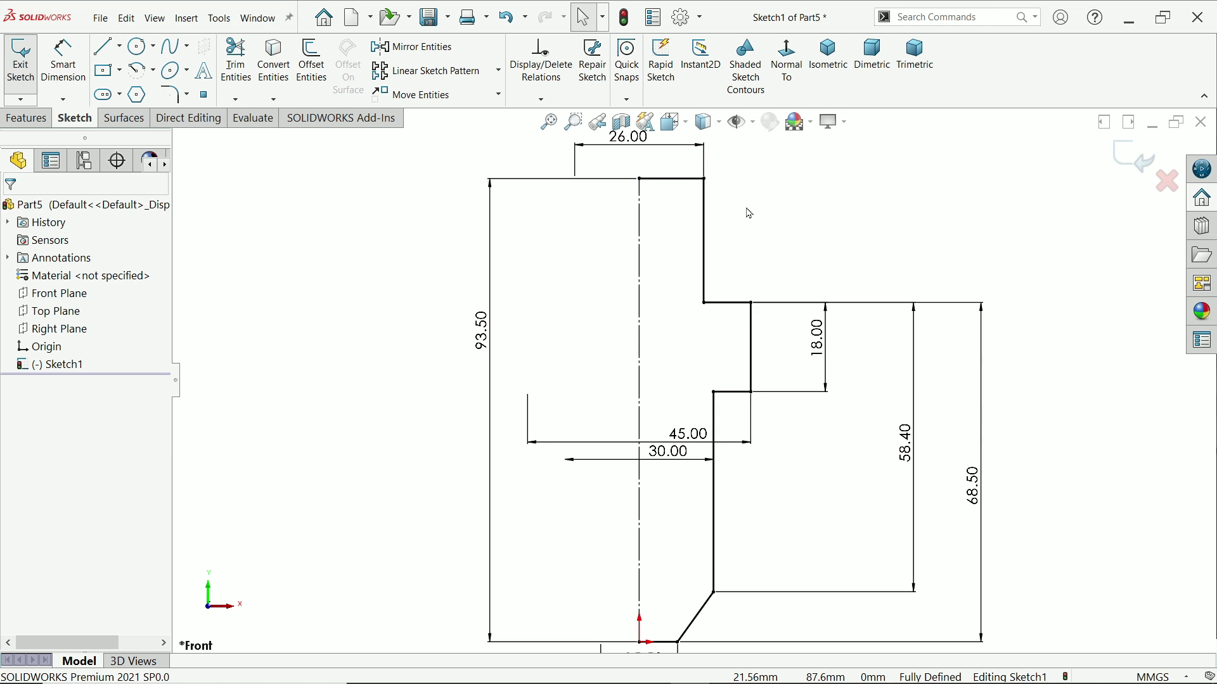
pyautogui.scroll(2, 747, 209)
pyautogui.scroll(1, 711, 333)
pyautogui.scroll(-1, 711, 334)
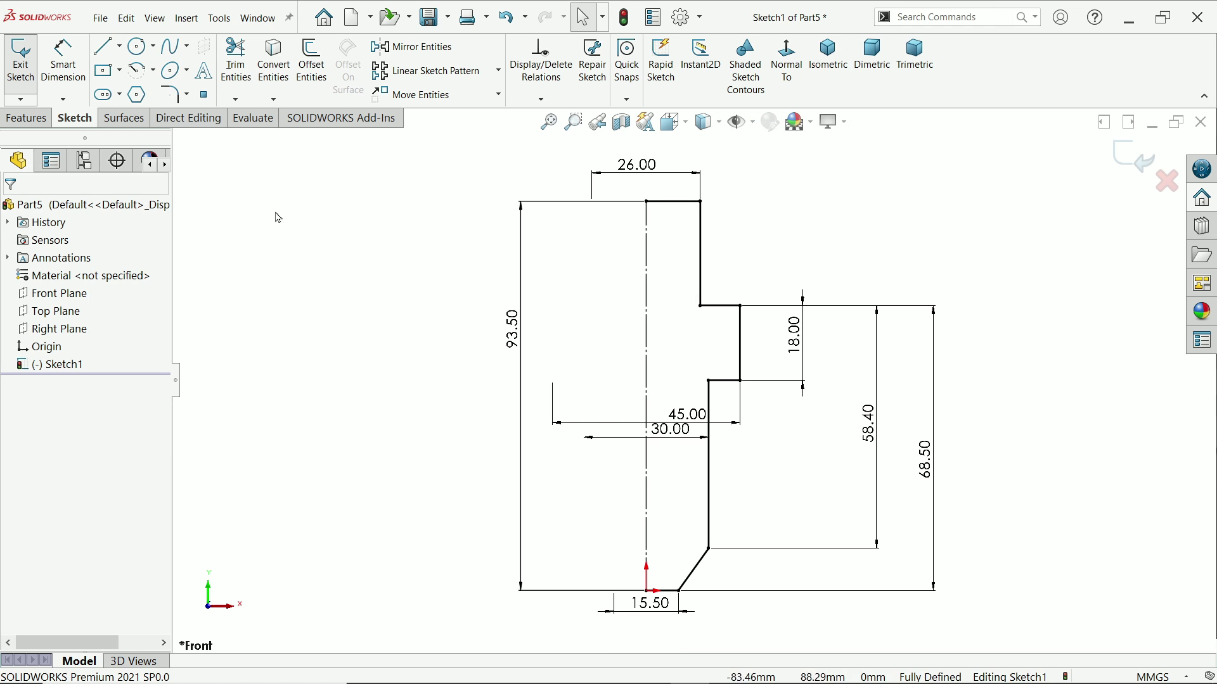
# - Revolve the auto-closed sketch Blind 360° about its centerline to create Revolve1
pyautogui.click(28, 118)
pyautogui.click(76, 86)
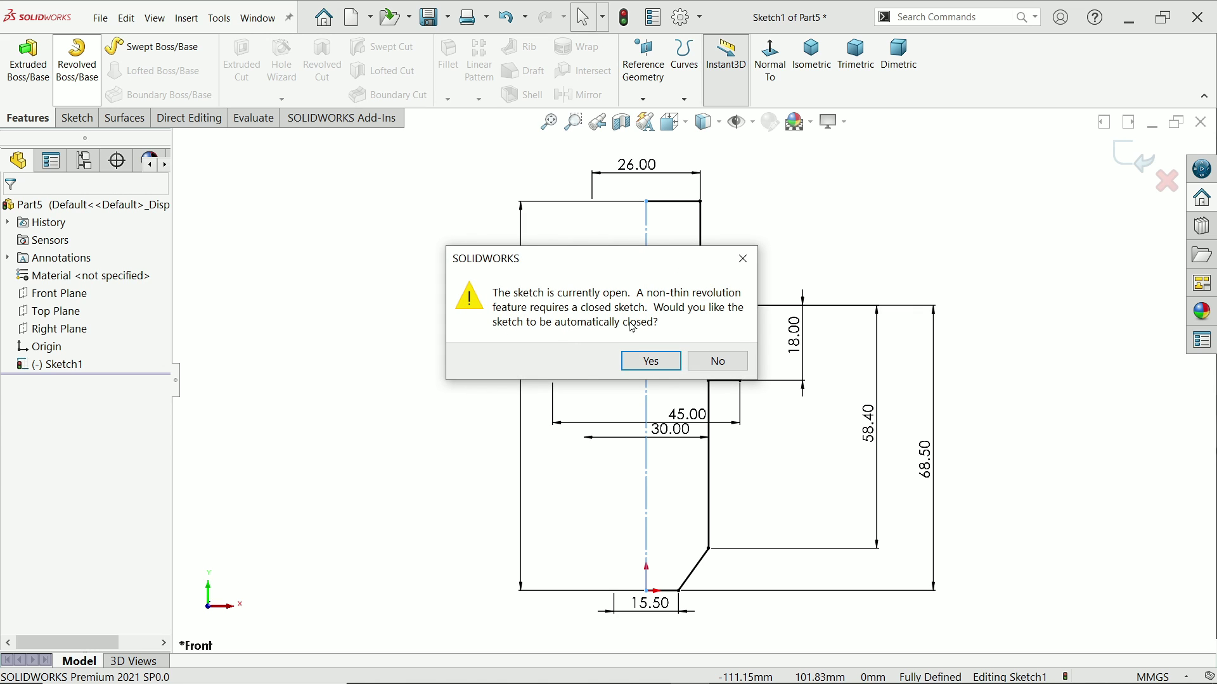
pyautogui.click(642, 366)
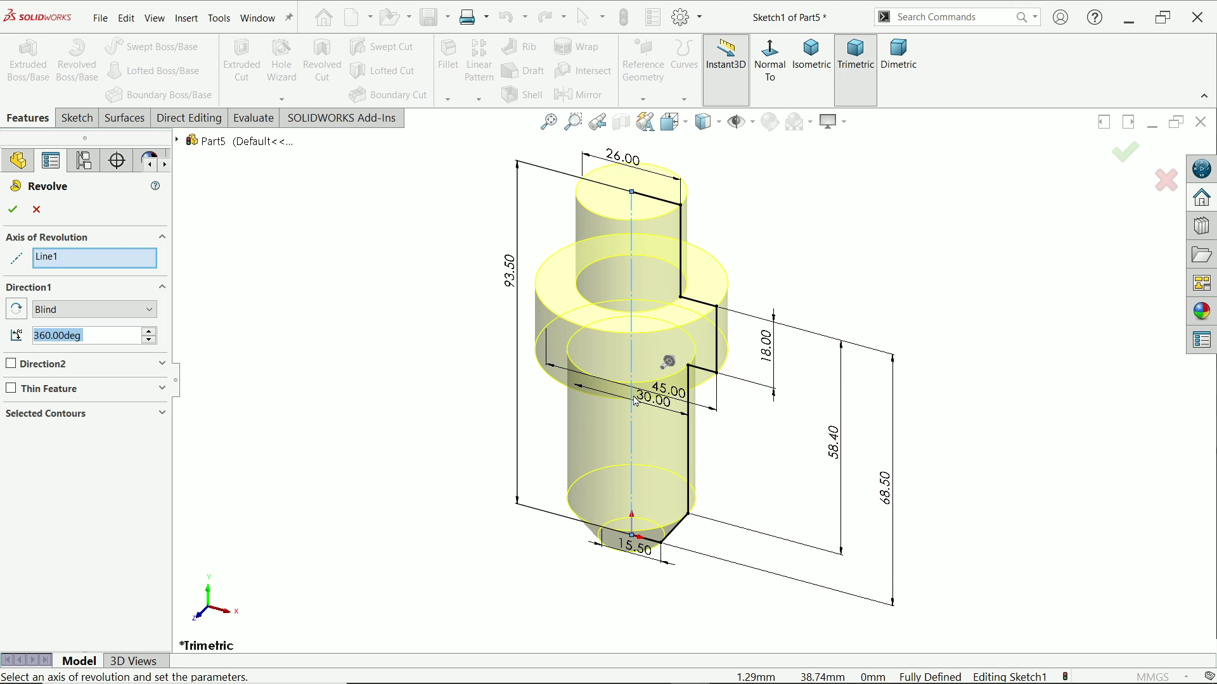
pyautogui.scroll(-3, 616, 399)
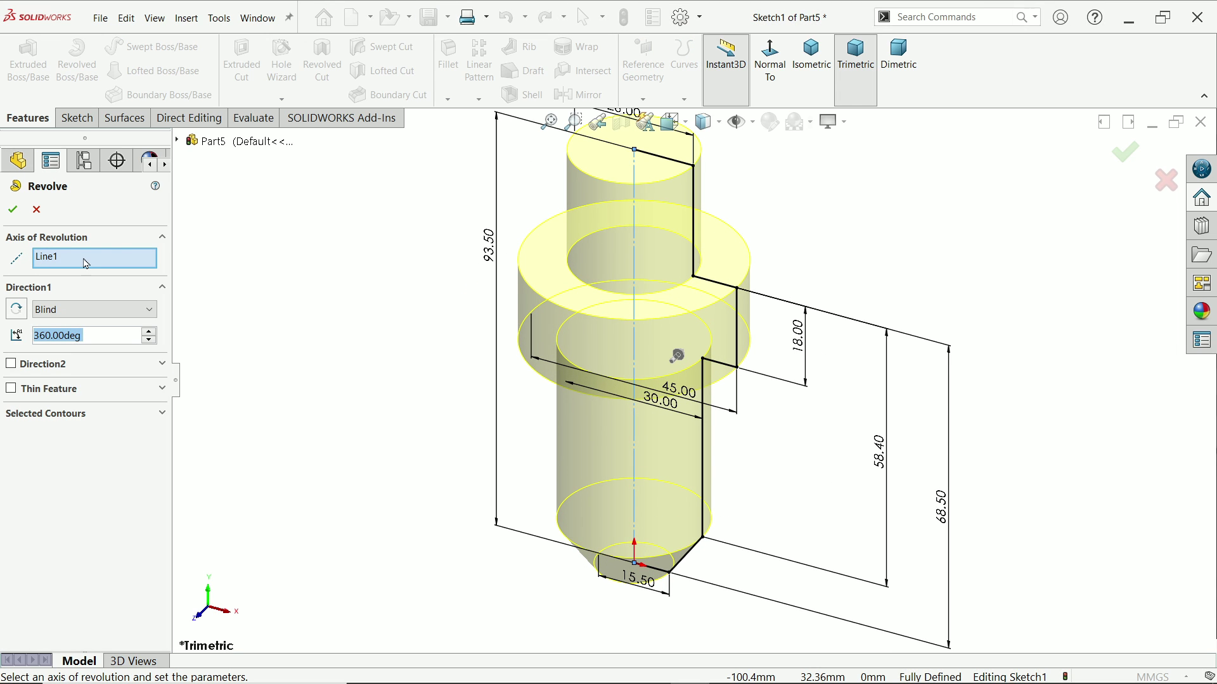
pyautogui.click(59, 310)
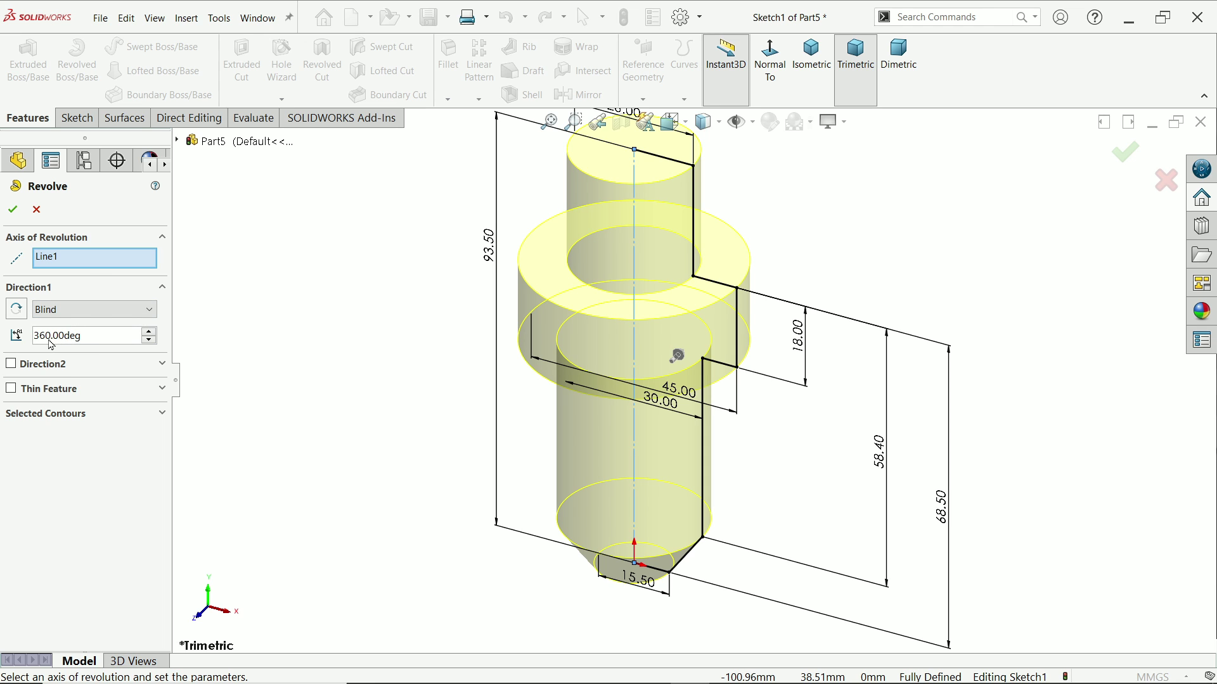
pyautogui.click(12, 209)
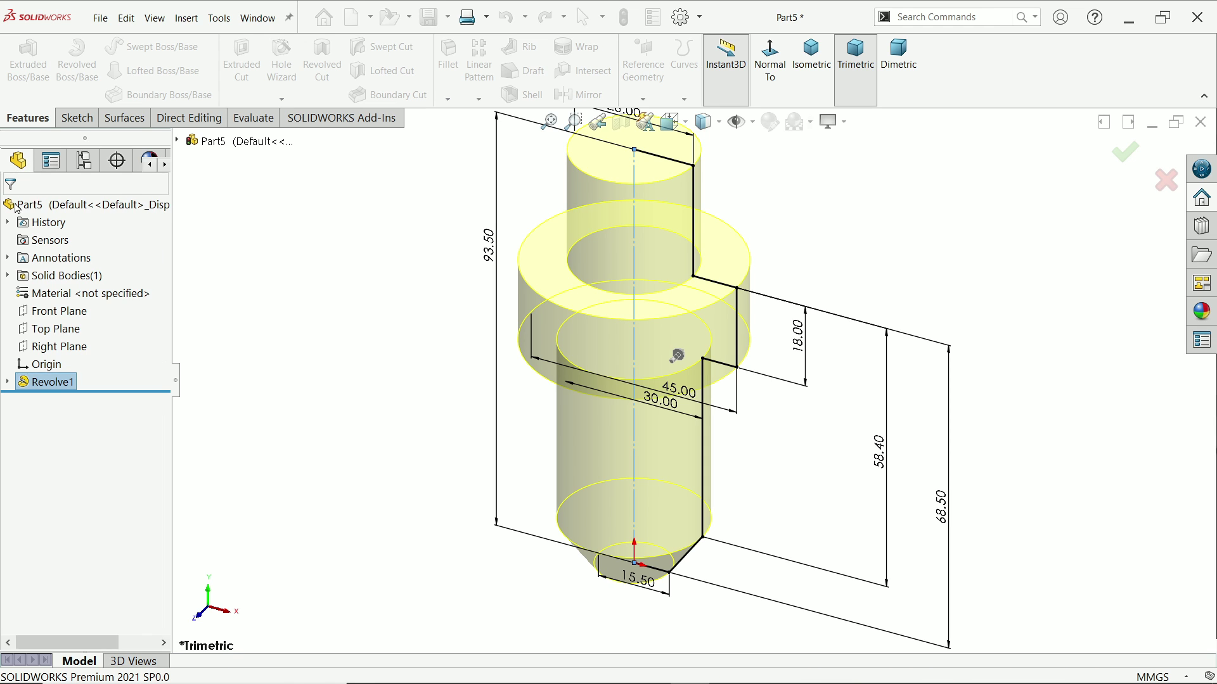
# - Orbit the nozzle to a side view, then pan the reference drawing to its upper detail views
pyautogui.moveTo(435, 294)
pyautogui.mouseDown(button='middle')
pyautogui.moveTo(475, 212)
pyautogui.moveTo(513, 200)
pyautogui.moveTo(497, 299)
pyautogui.mouseUp(button='middle')
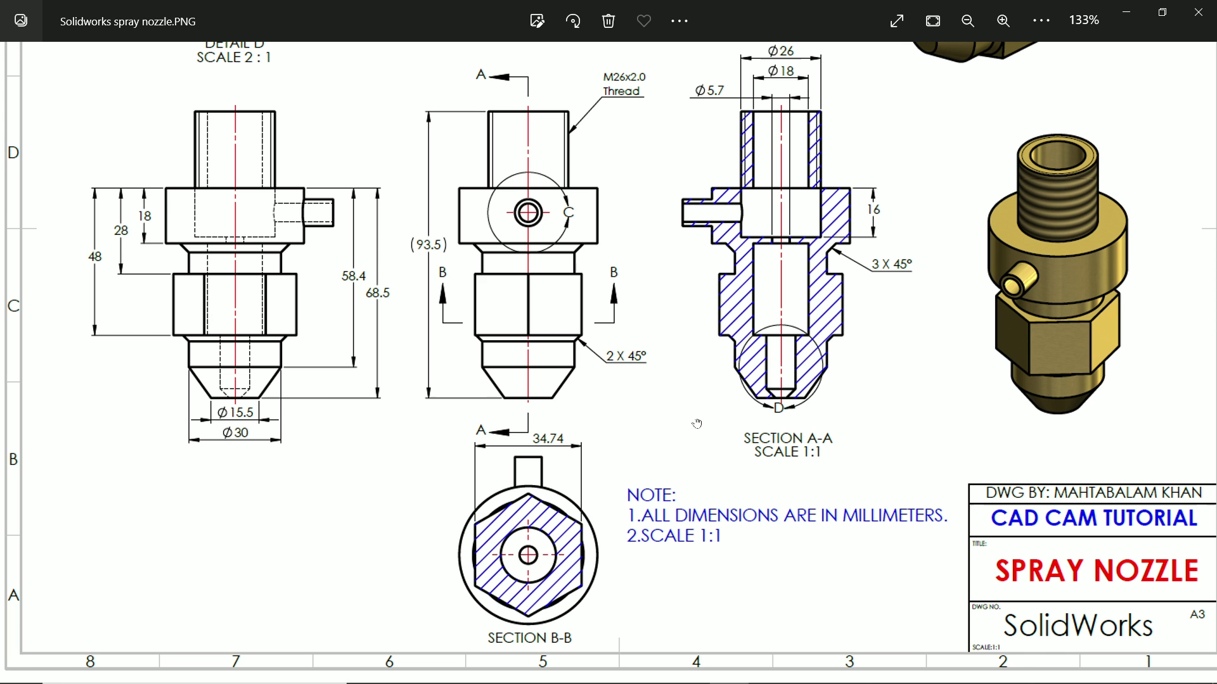
pyautogui.moveTo(513, 346); pyautogui.dragTo(520, 370)
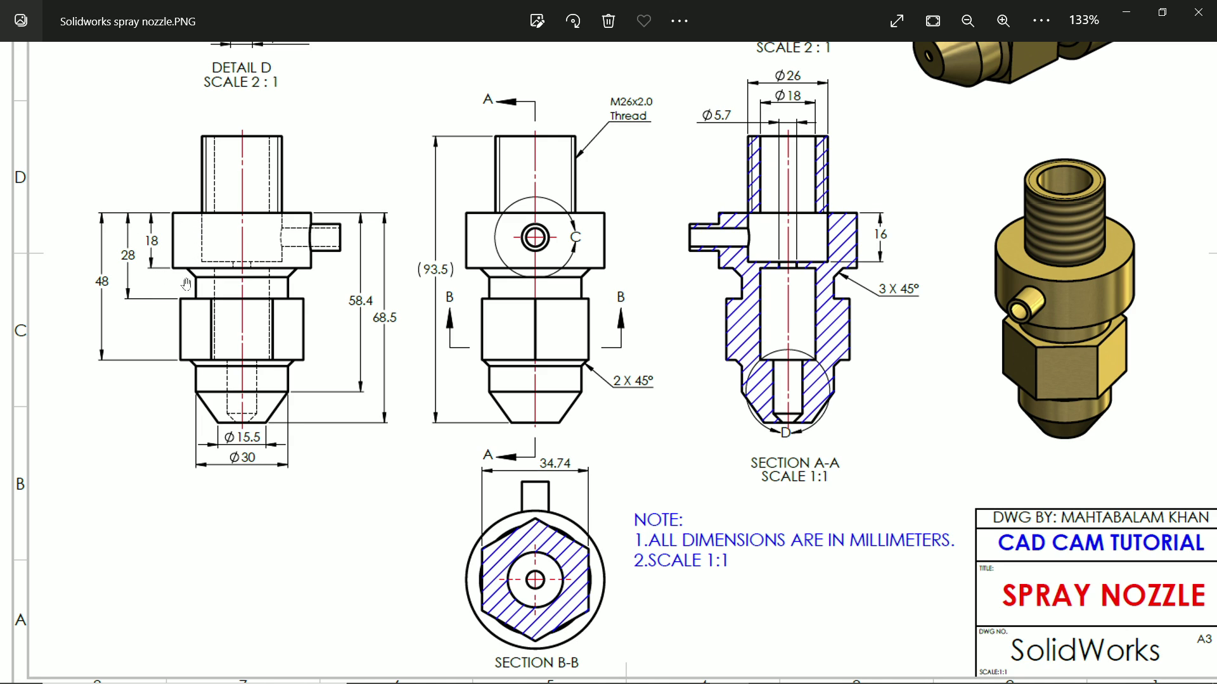
pyautogui.moveTo(466, 427); pyautogui.dragTo(463, 382)
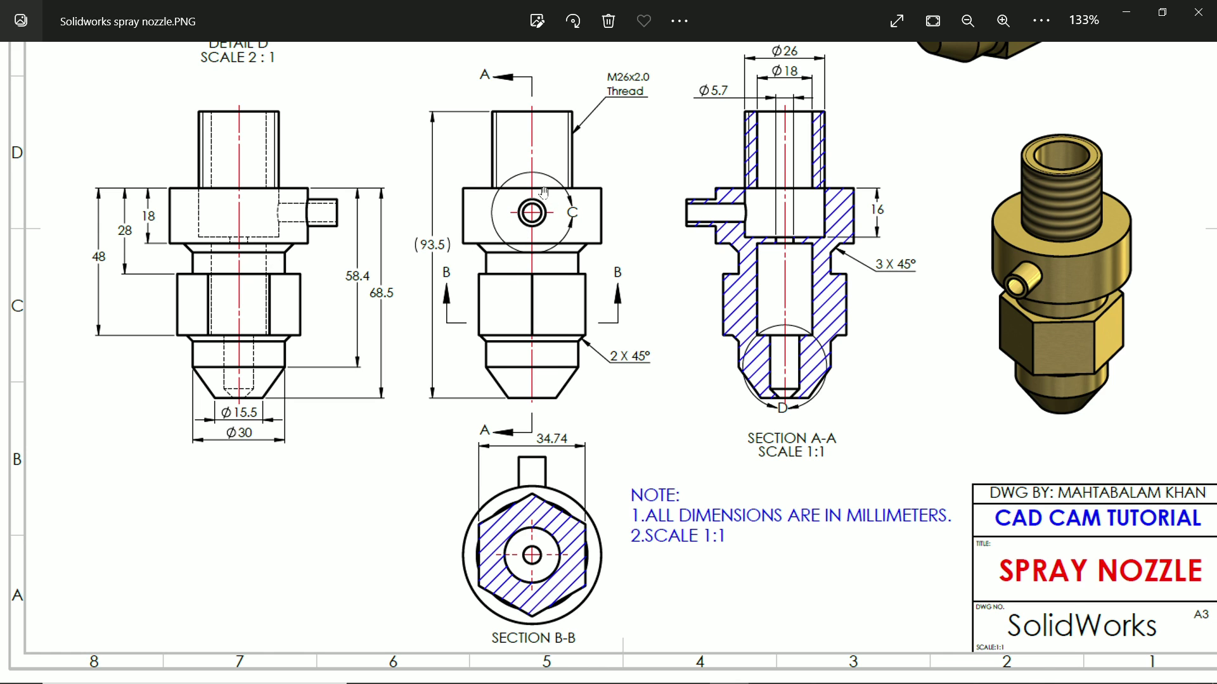
pyautogui.moveTo(543, 190); pyautogui.dragTo(557, 437)
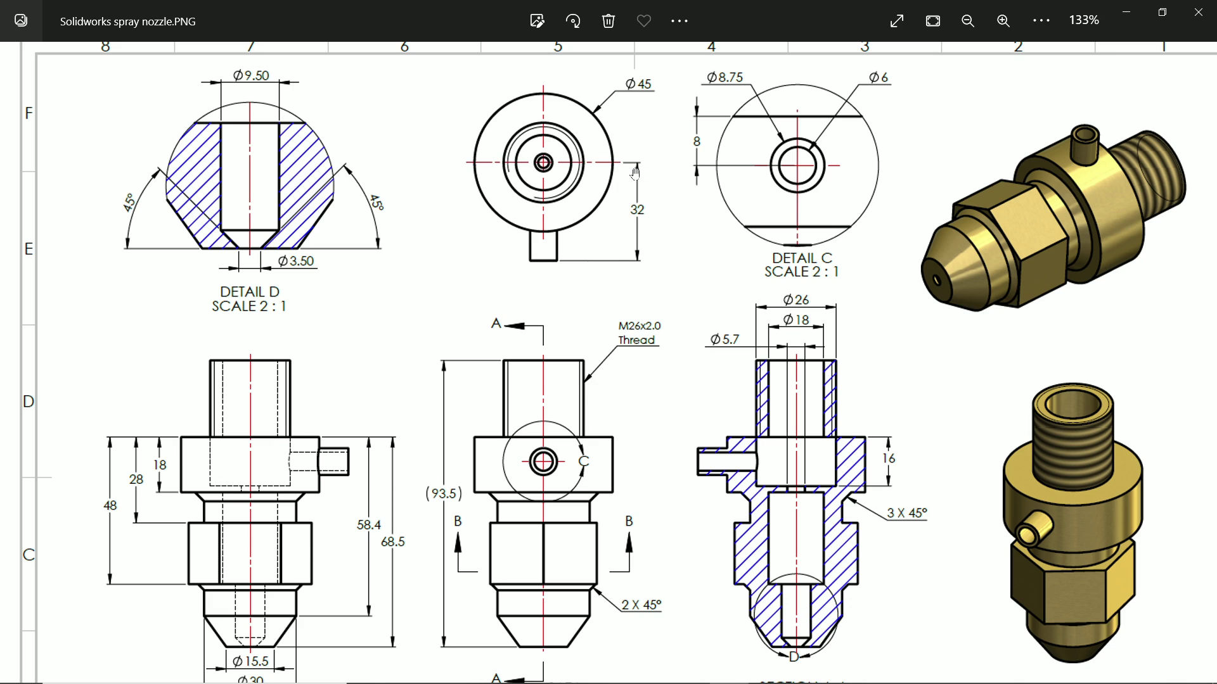
pyautogui.scroll(-1, 610, 309)
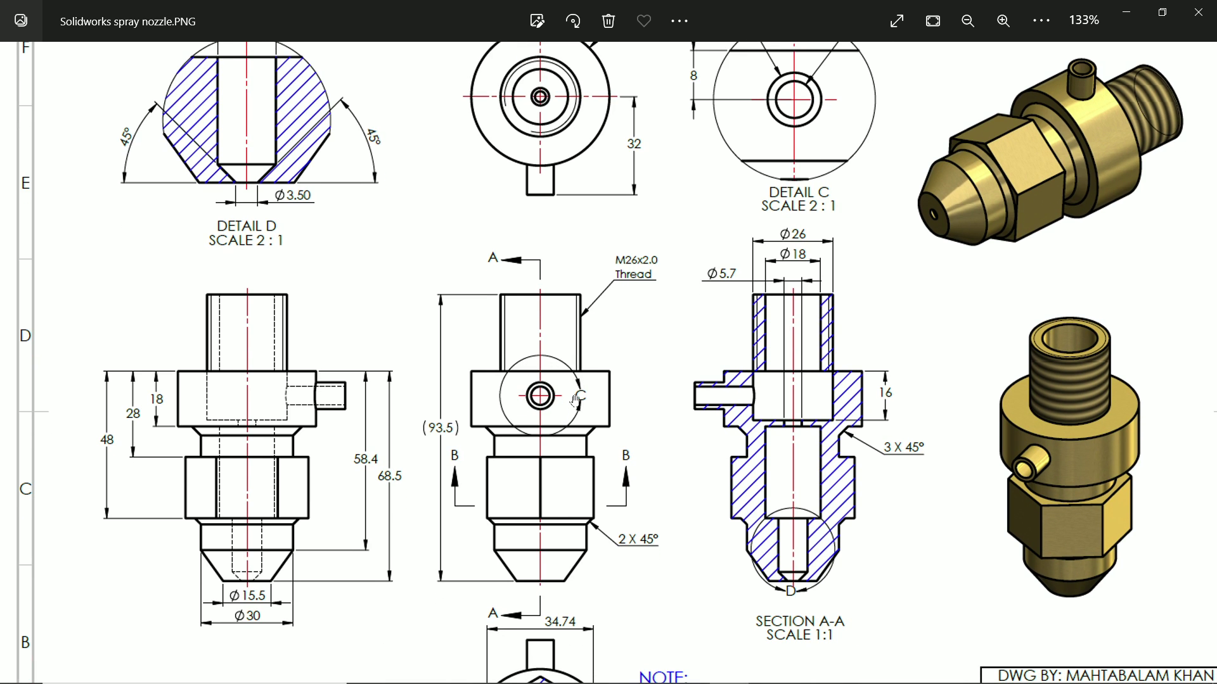
pyautogui.moveTo(683, 231); pyautogui.dragTo(671, 329)
pyautogui.moveTo(744, 181); pyautogui.dragTo(763, 221)
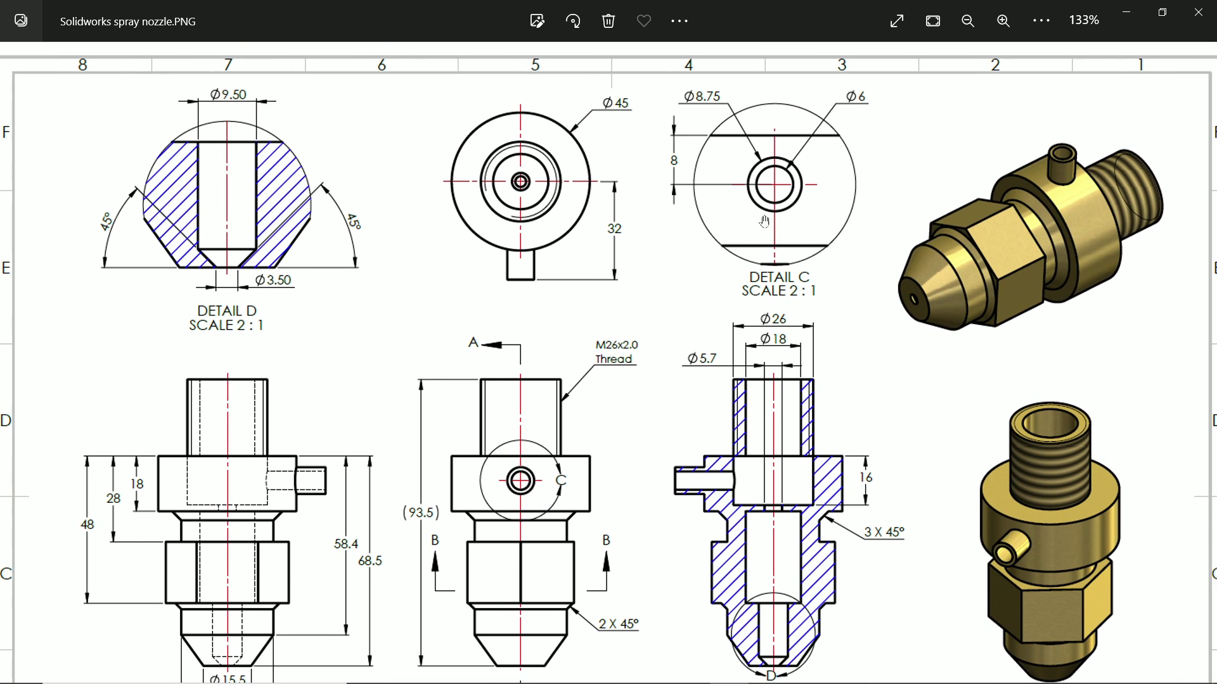
pyautogui.keyDown('ctrl'); pyautogui.scroll(2, 741, 95); pyautogui.keyUp('ctrl')
pyautogui.keyDown('ctrl'); pyautogui.scroll(1, 742, 96); pyautogui.keyUp('ctrl')
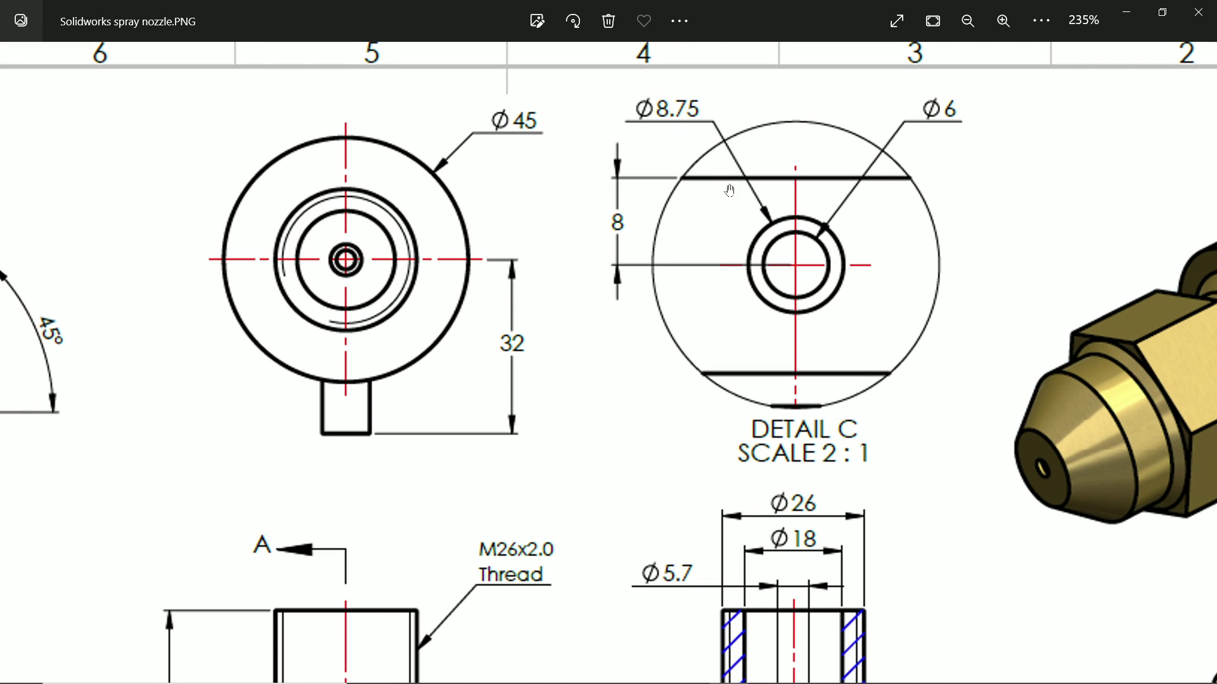
pyautogui.keyDown('ctrl'); pyautogui.scroll(-2, 771, 188); pyautogui.keyUp('ctrl')
pyautogui.keyDown('ctrl'); pyautogui.scroll(-1, 767, 189); pyautogui.keyUp('ctrl')
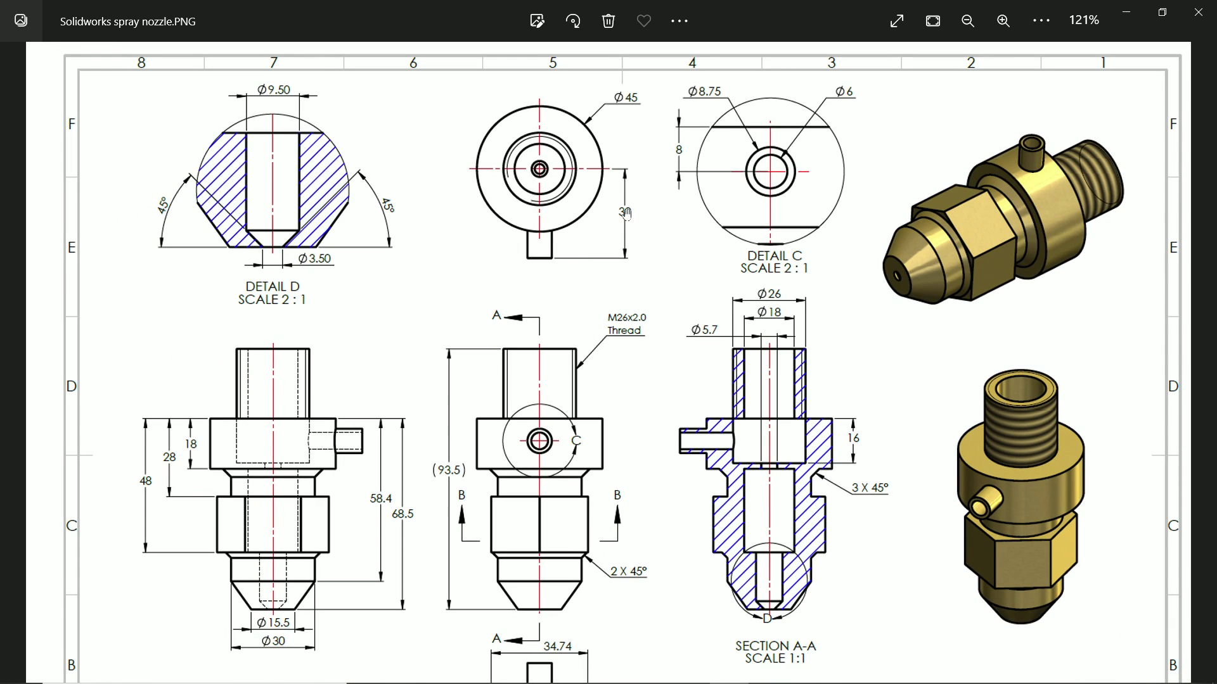
# - Create Plane1 offset 28 mm below the shoulder's top ring face, with the offset flipped
pyautogui.click(1126, 18)
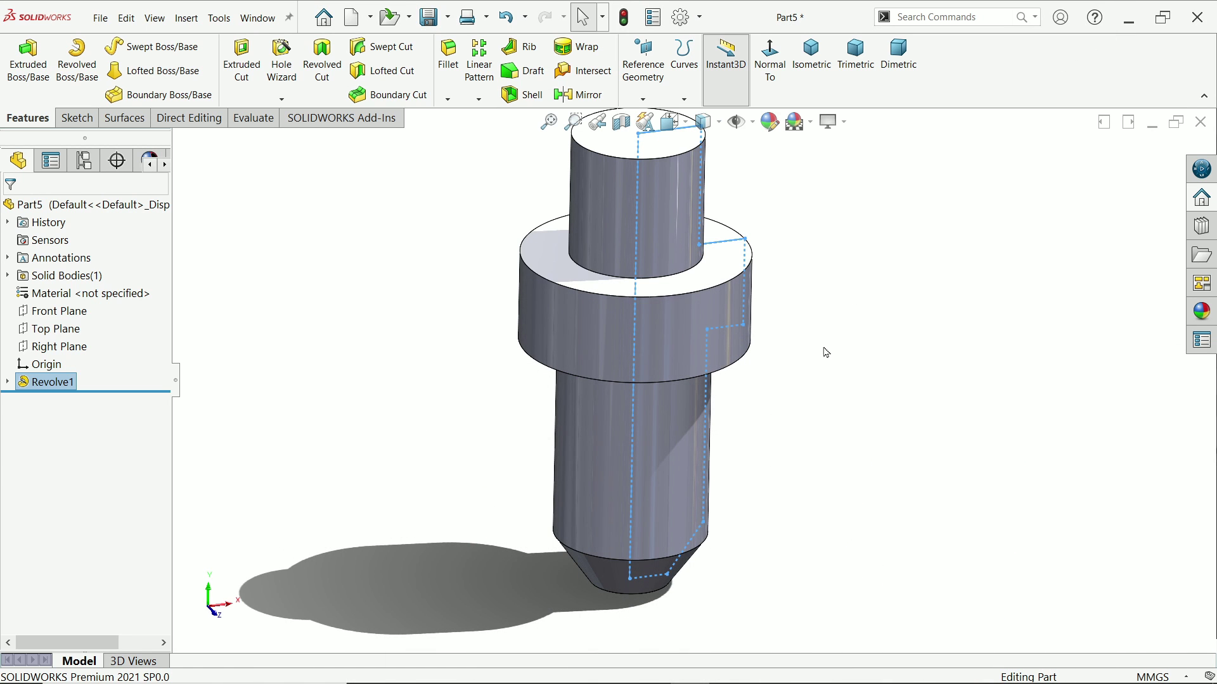
pyautogui.click(643, 99)
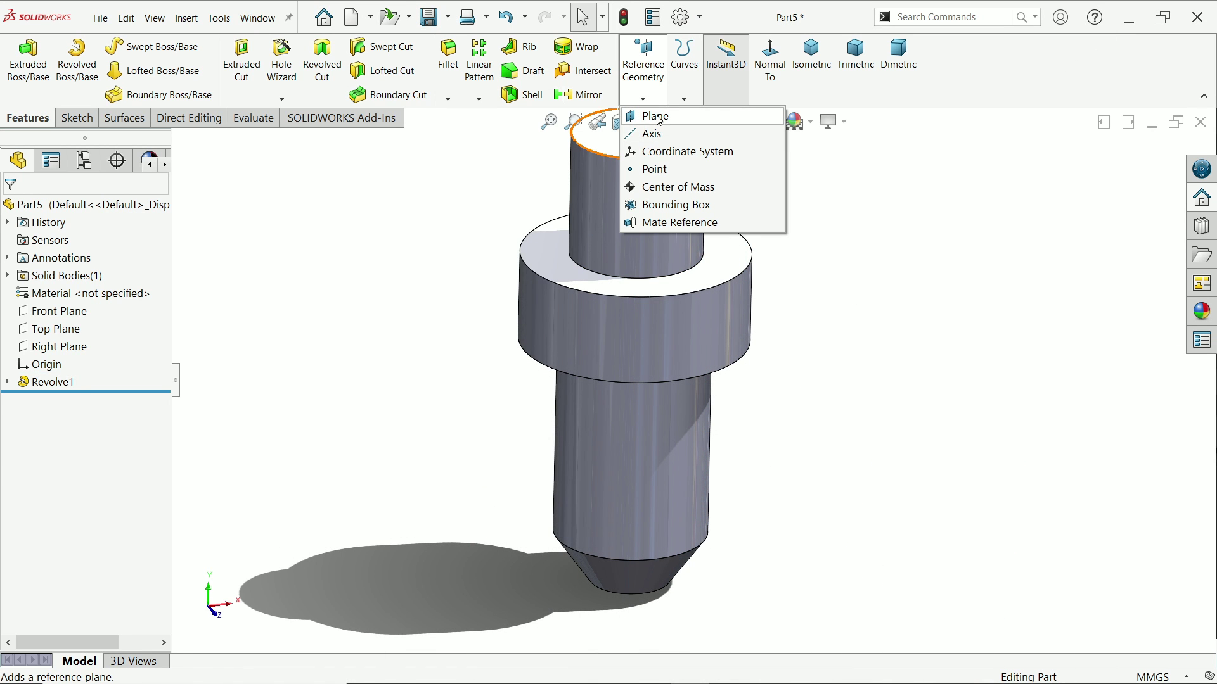
pyautogui.click(647, 114)
pyautogui.moveTo(869, 413)
pyautogui.mouseDown(button='middle')
pyautogui.moveTo(858, 273)
pyautogui.moveTo(874, 386)
pyautogui.mouseUp(button='middle')
pyautogui.click(727, 260)
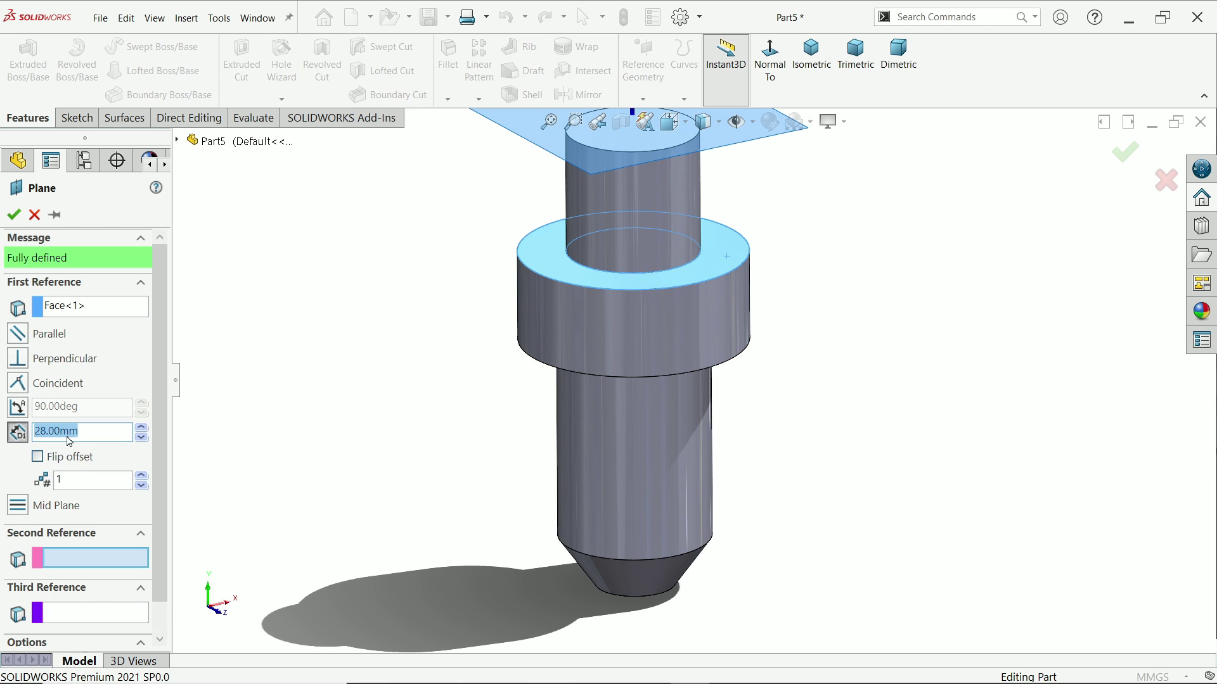
pyautogui.click(36, 457)
pyautogui.moveTo(320, 431); pyautogui.dragTo(332, 327, button='middle')
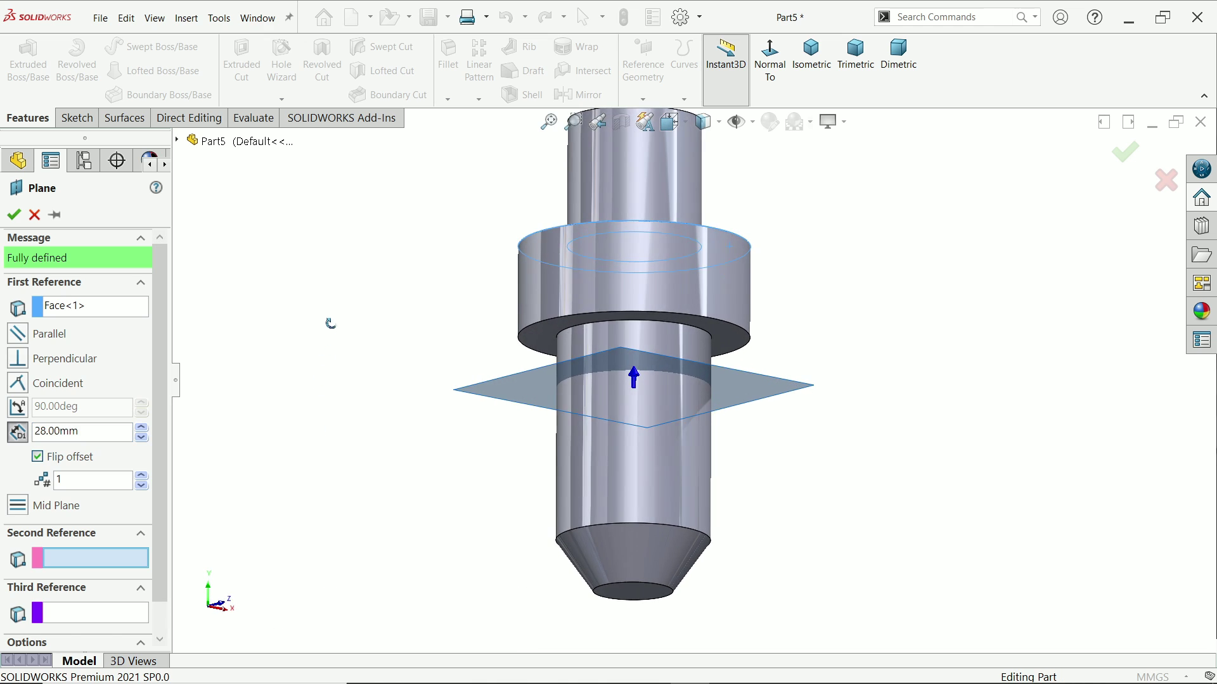
pyautogui.click(13, 214)
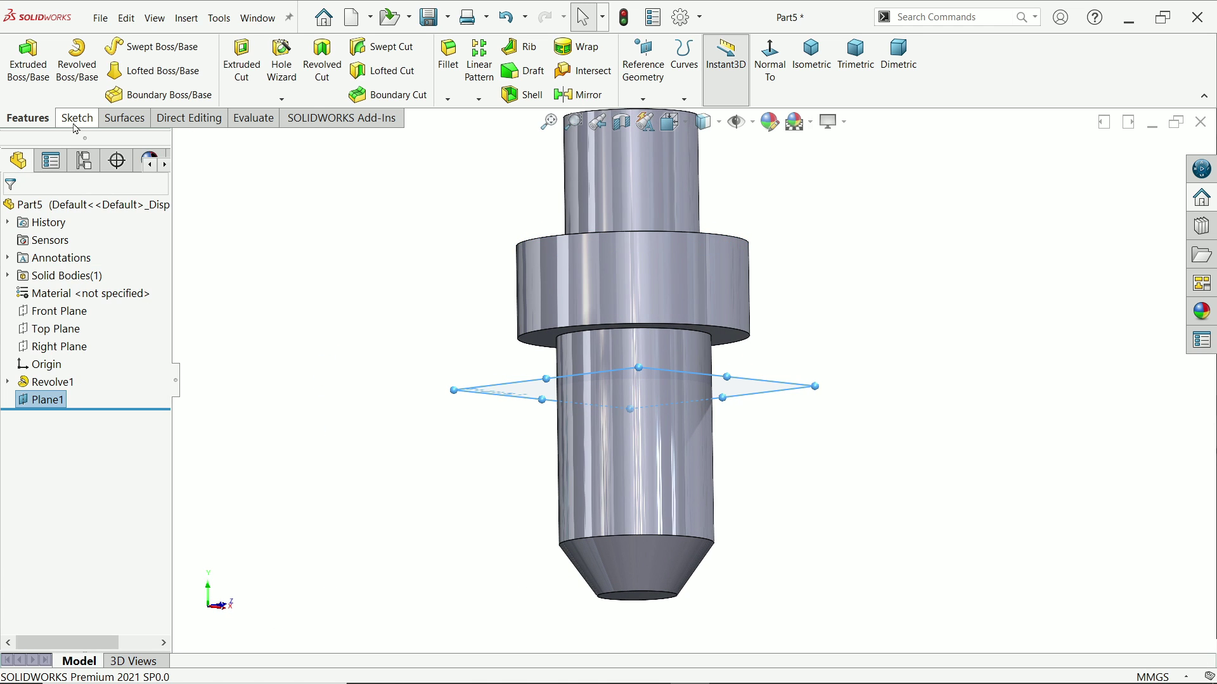
# - Sketch a six-sided polygon on Plane1 centred on the origin
pyautogui.click(20, 57)
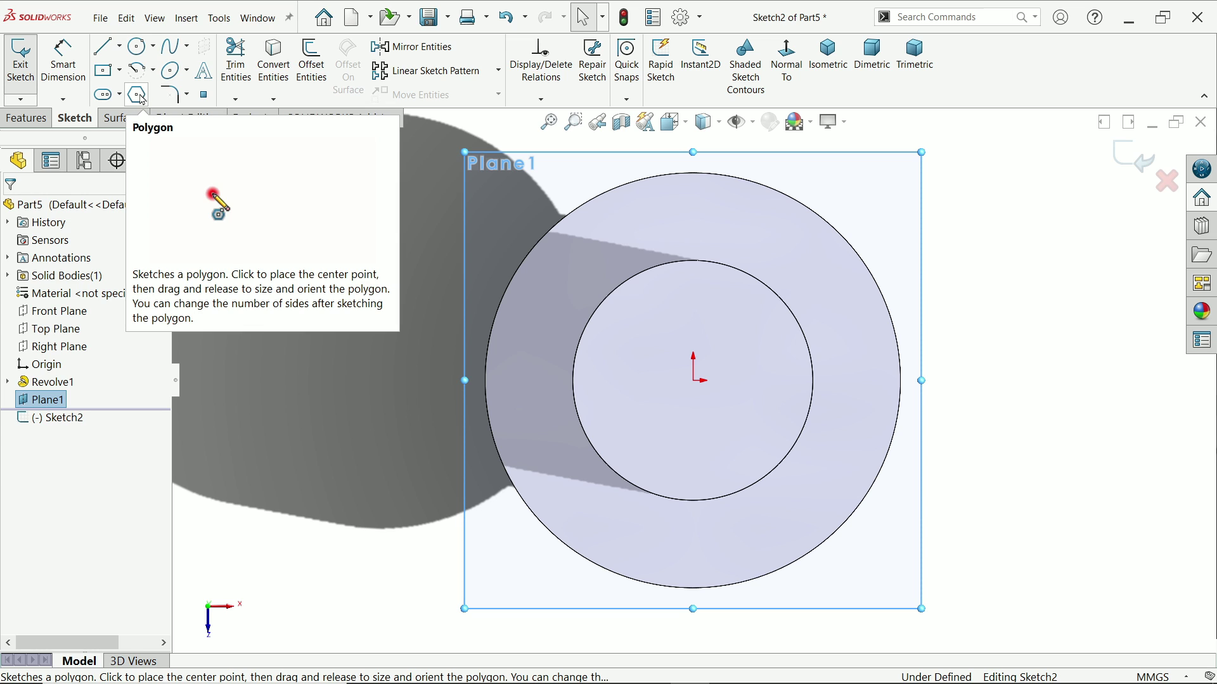
pyautogui.click(139, 96)
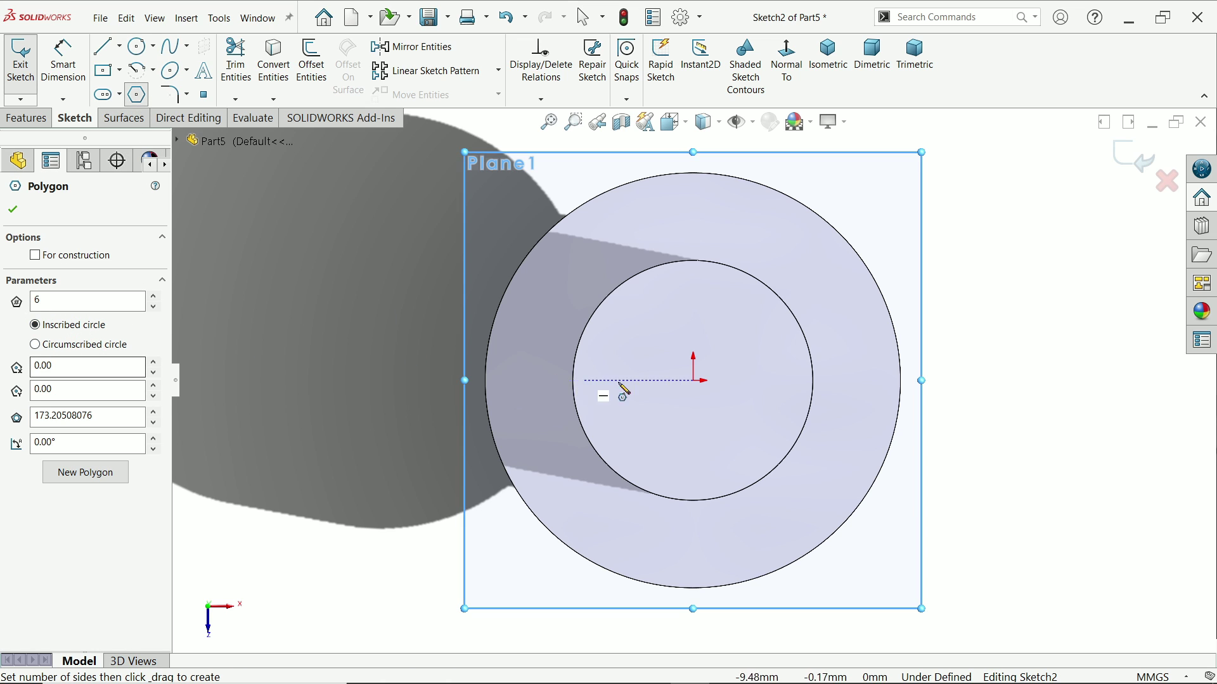
pyautogui.click(698, 382)
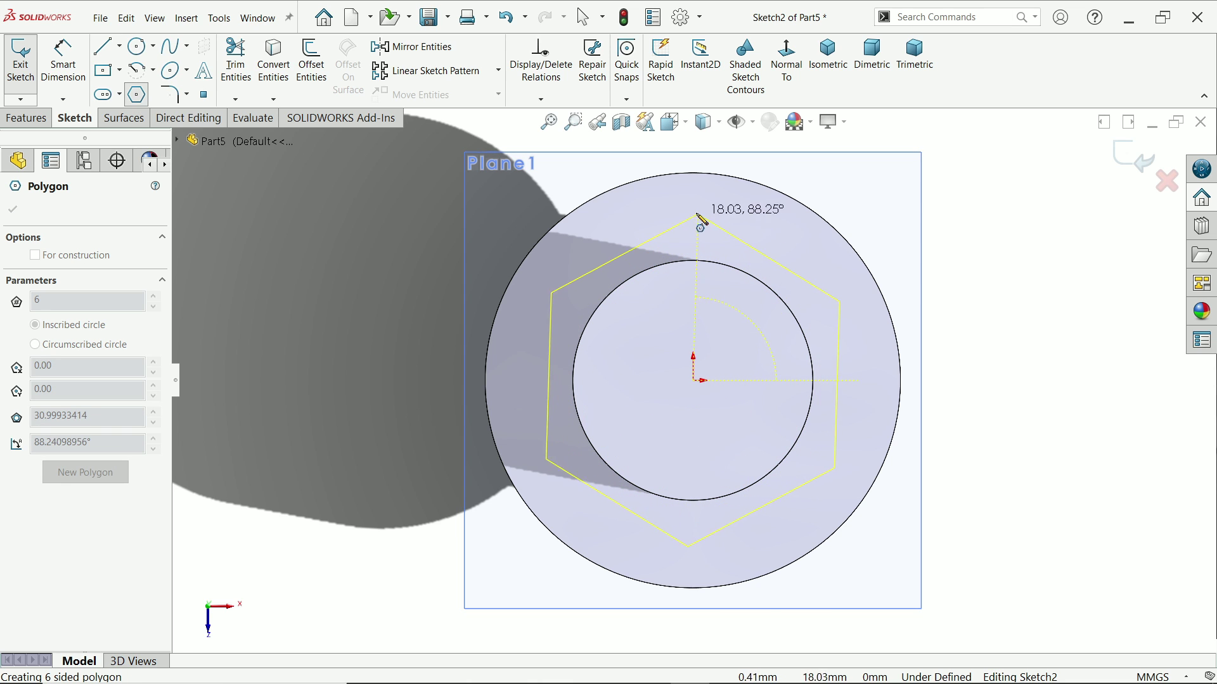
pyautogui.click(697, 215)
pyautogui.rightClick(961, 203)
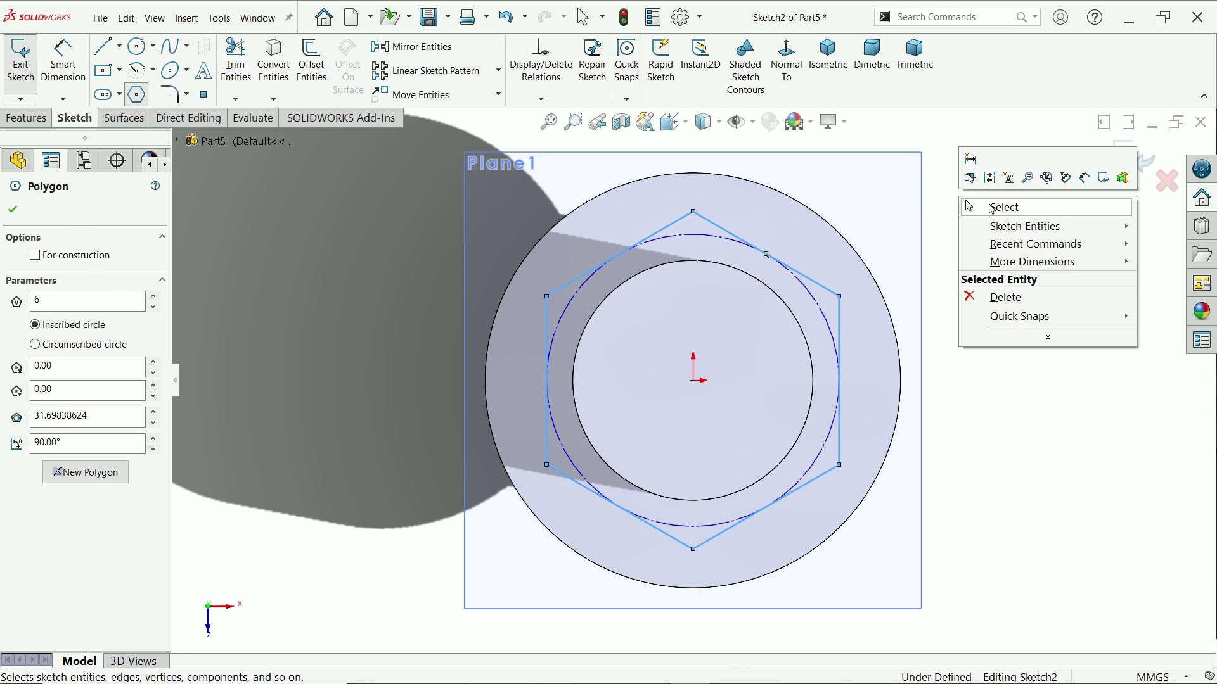
pyautogui.click(991, 208)
pyautogui.click(839, 323)
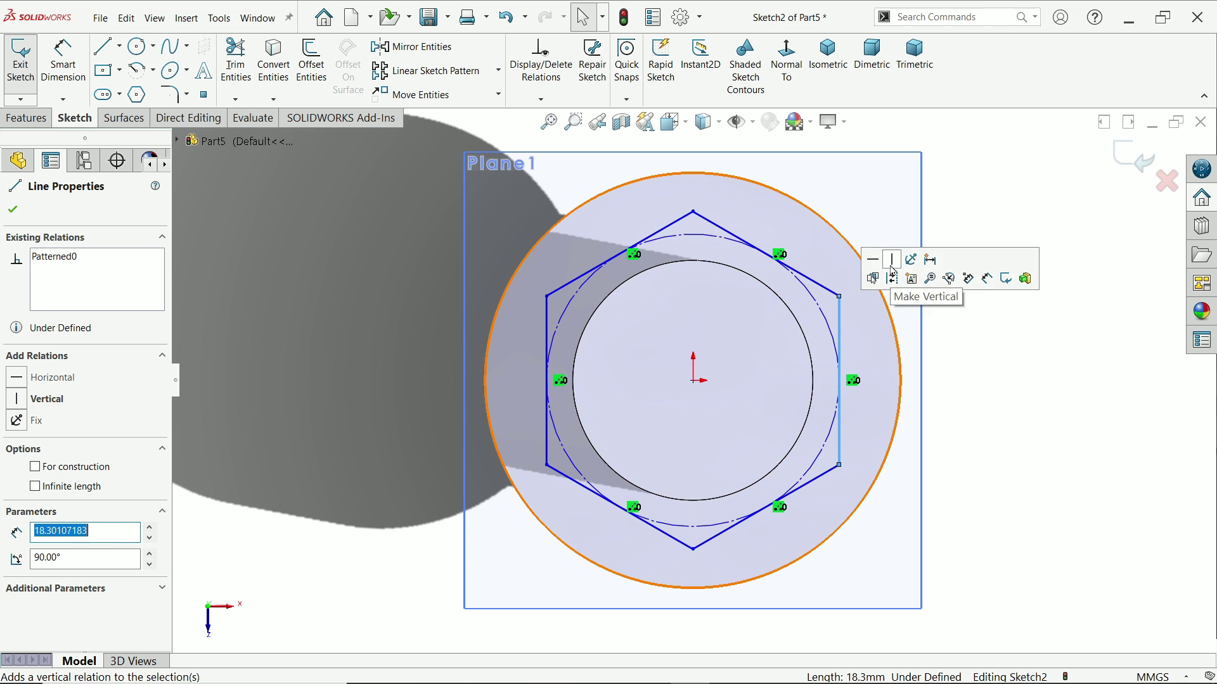
# - Dimension the hexagon's opposite sides to 34.74 mm across flats
pyautogui.click(63, 59)
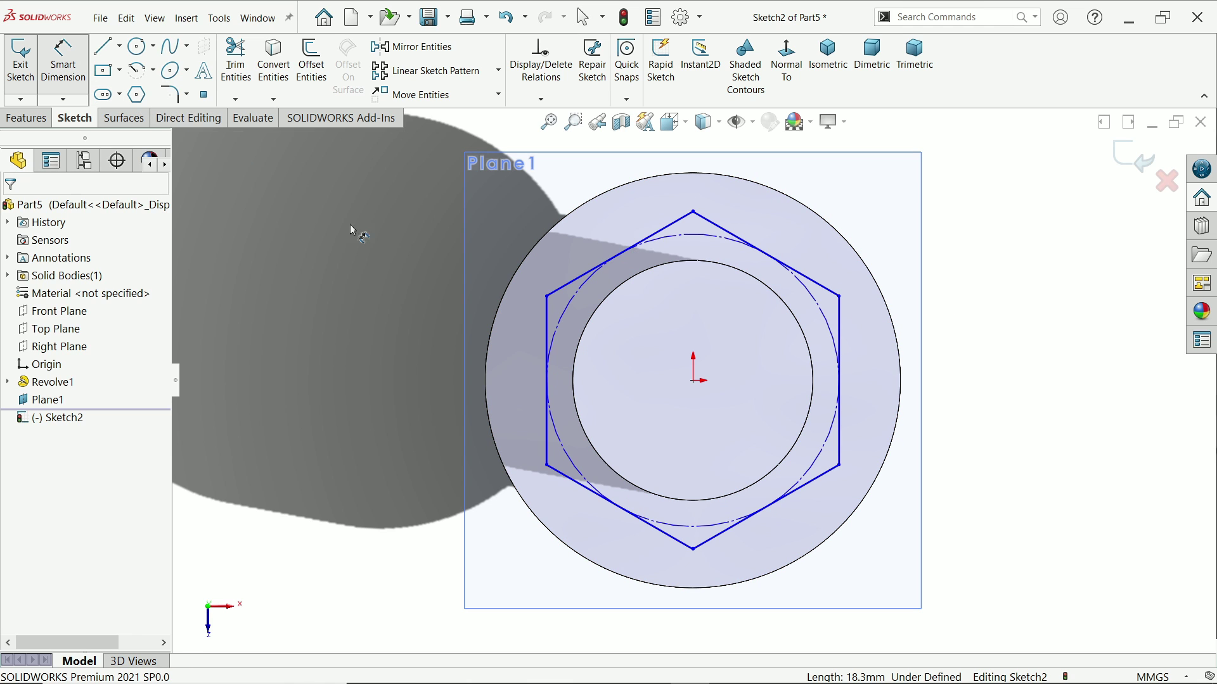
pyautogui.click(547, 328)
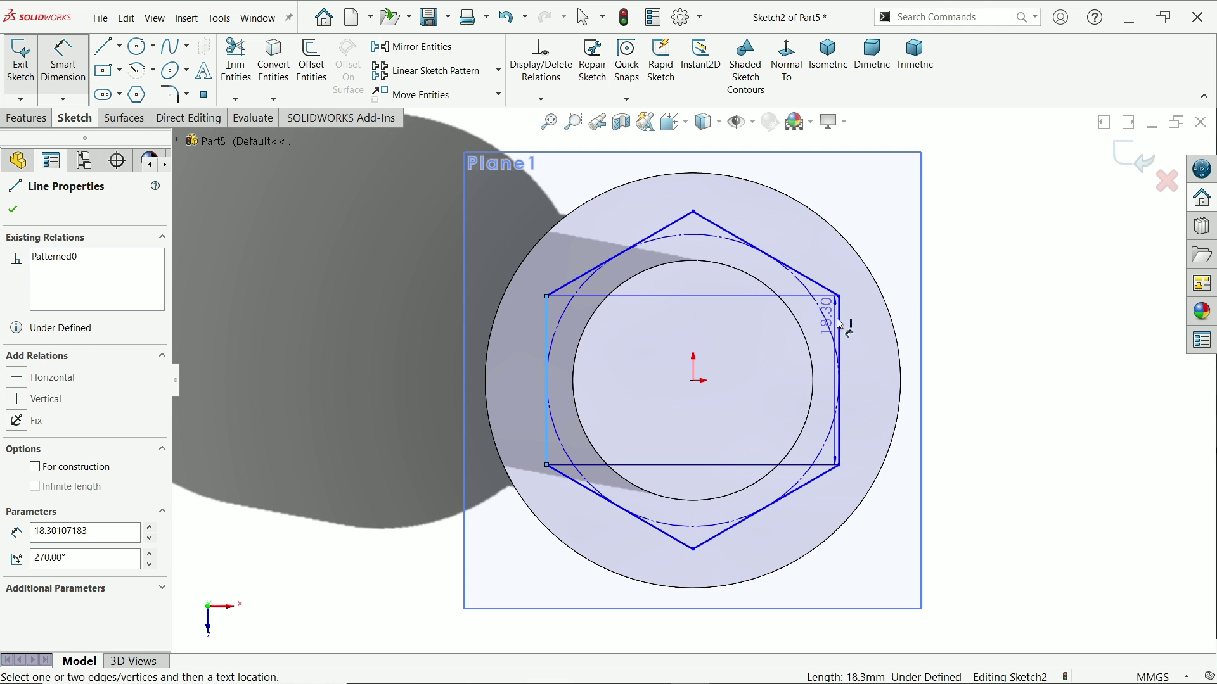
pyautogui.click(838, 325)
pyautogui.click(732, 326)
pyautogui.write('3')
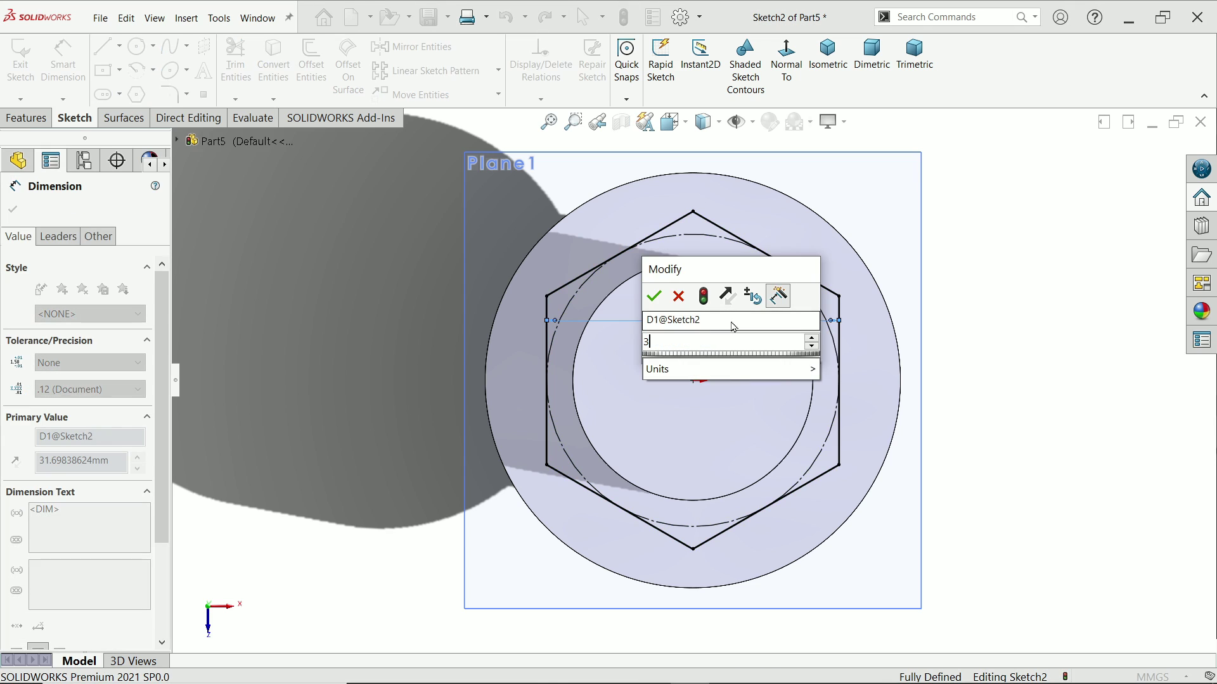
pyautogui.write('4.74')
pyautogui.press('Return')
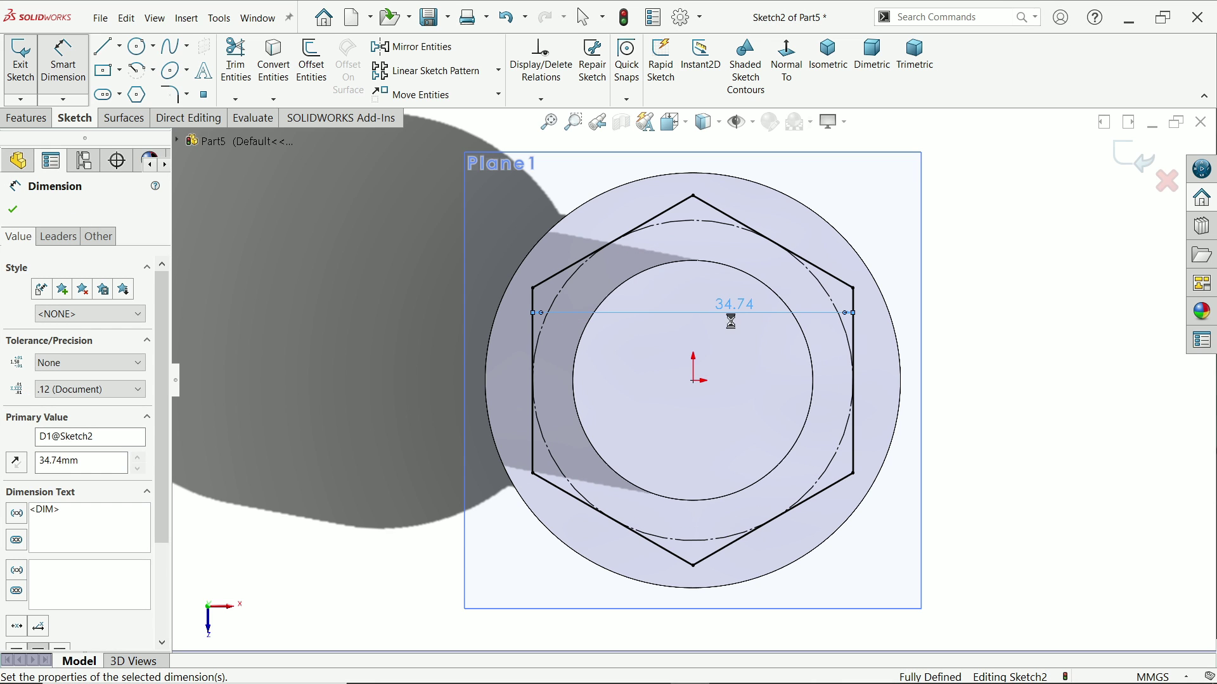
# - Extrude the hexagon 20 mm downward into Boss-Extrude1, then select Plane1
pyautogui.click(26, 118)
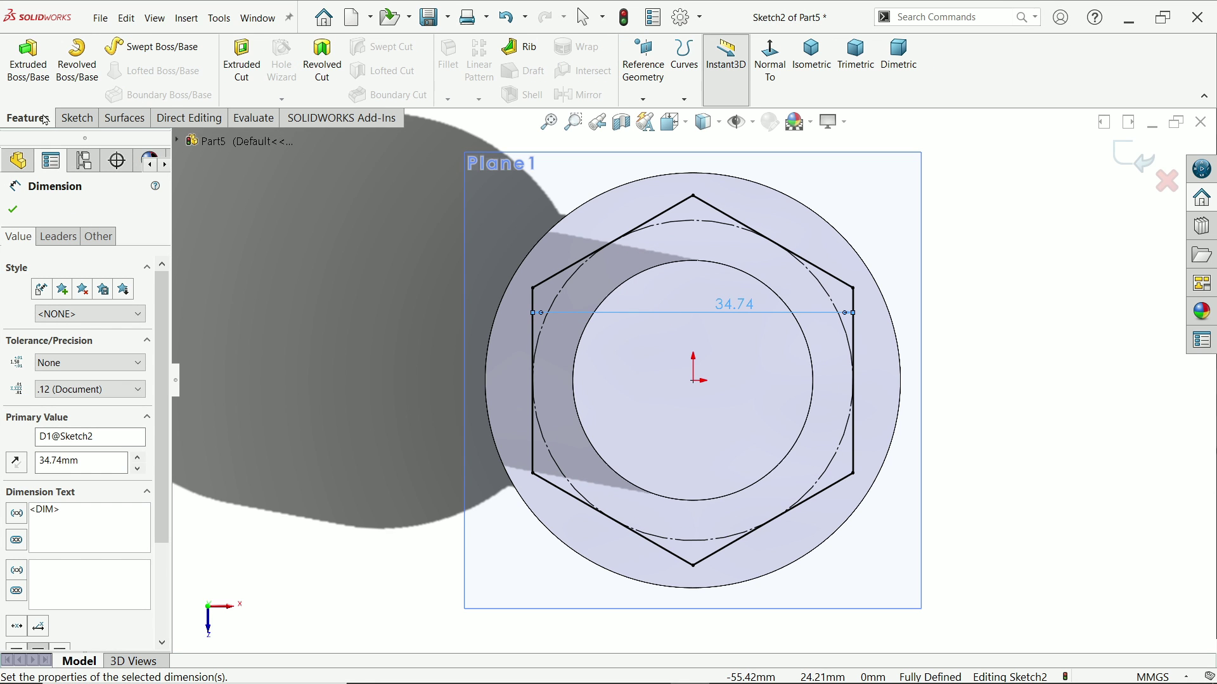
pyautogui.click(37, 76)
pyautogui.click(811, 57)
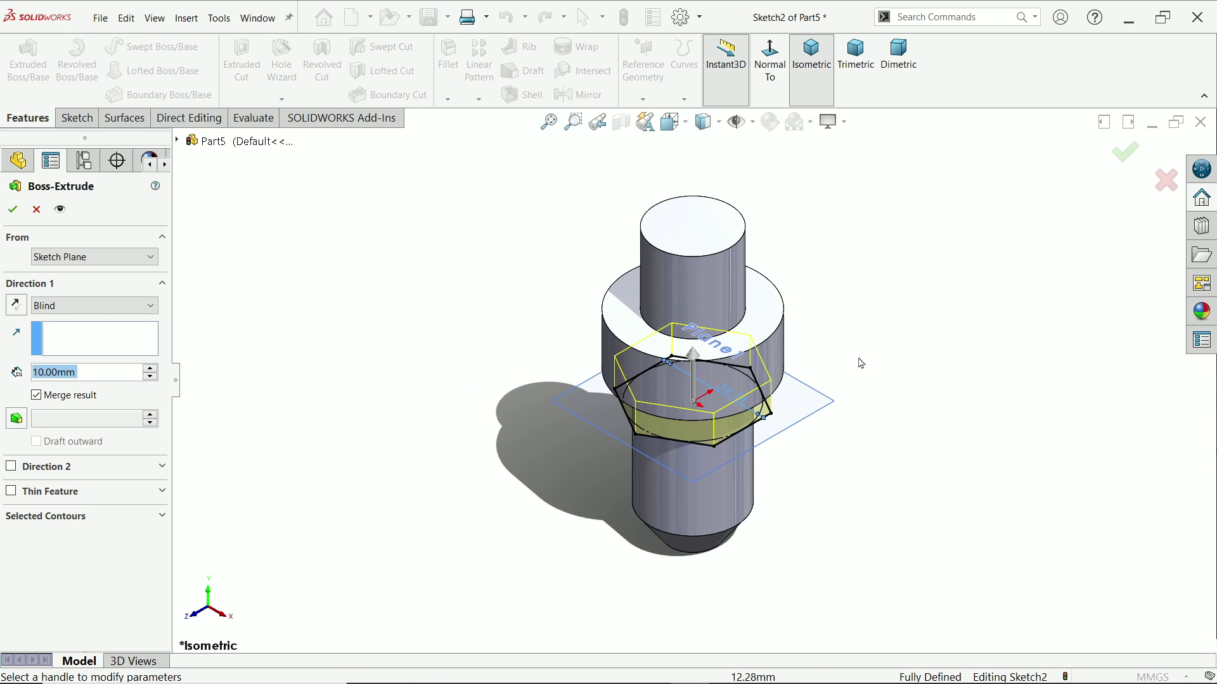
pyautogui.moveTo(863, 368); pyautogui.dragTo(863, 274, button='middle')
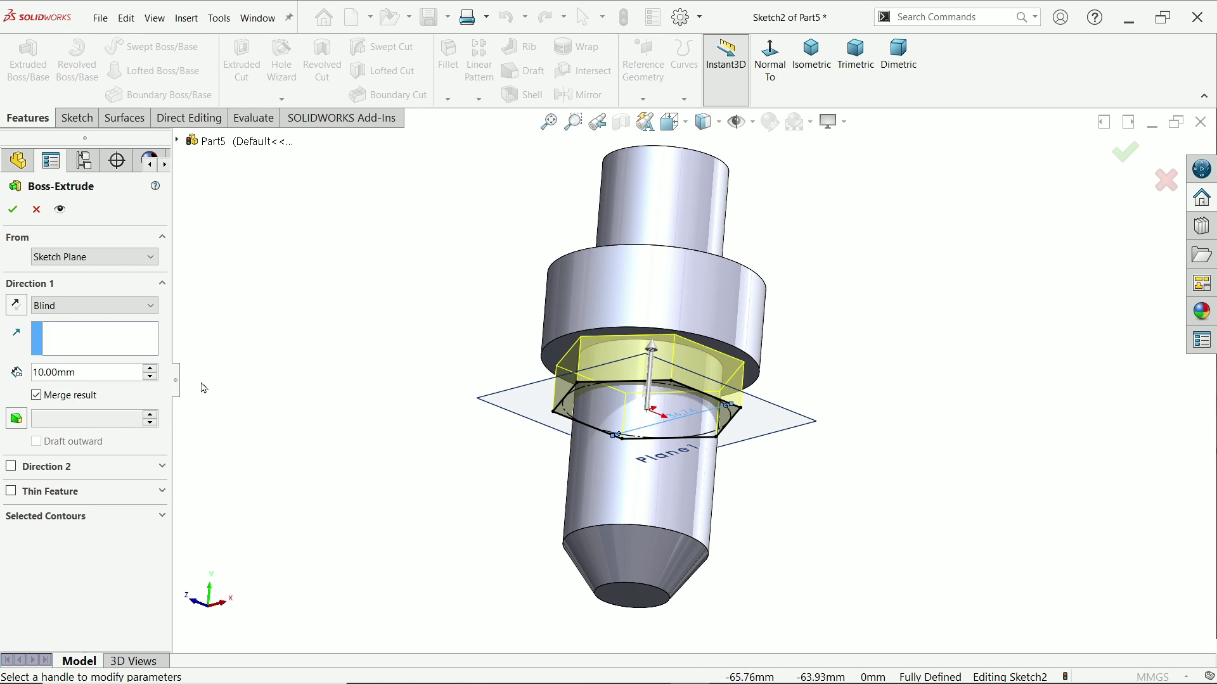
pyautogui.click(152, 370)
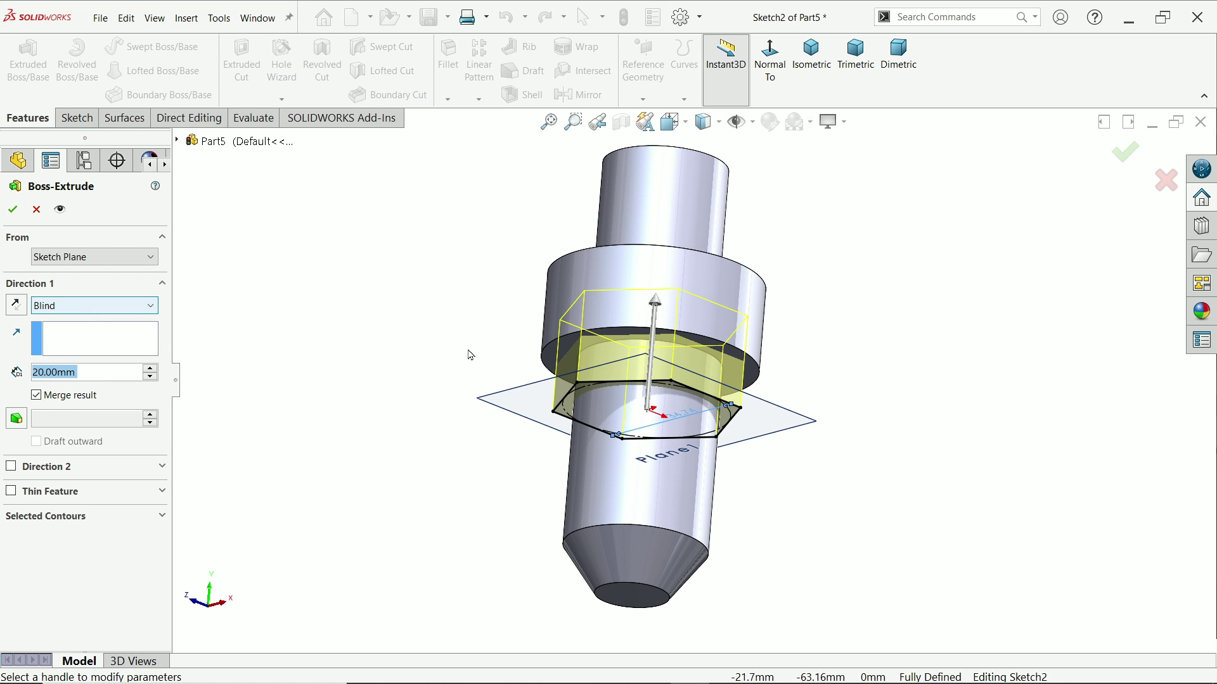
pyautogui.scroll(-2, 648, 332)
pyautogui.scroll(-2, 647, 332)
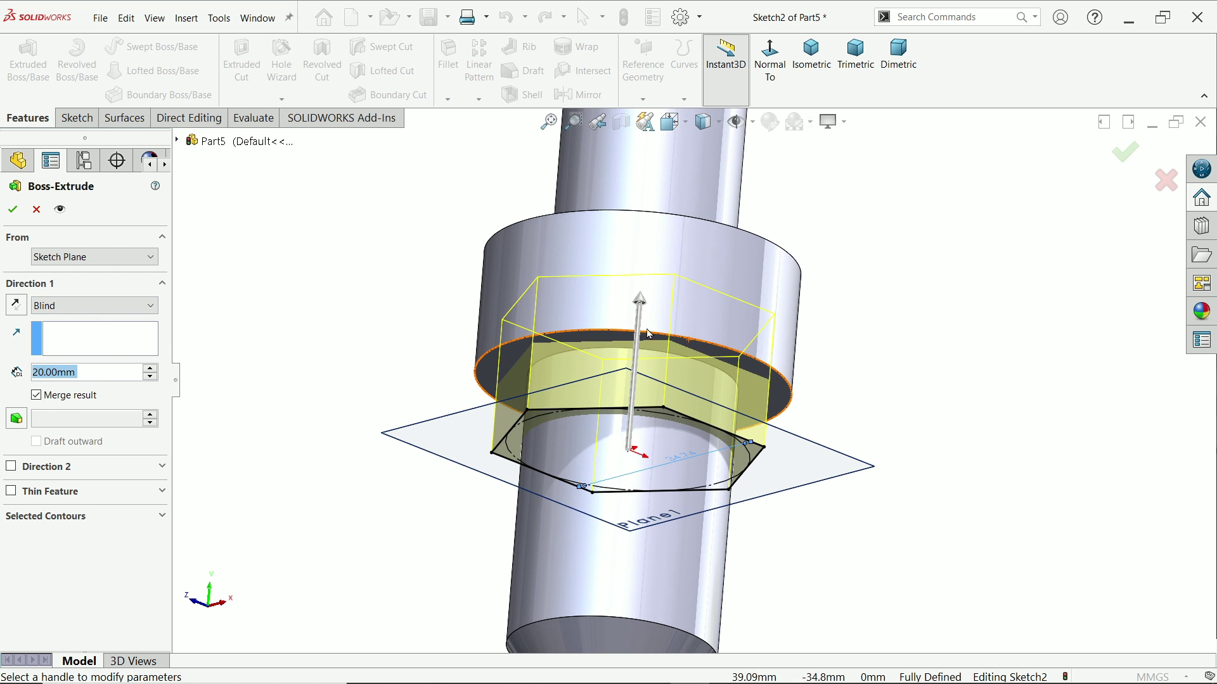
pyautogui.click(16, 307)
pyautogui.scroll(3, 385, 345)
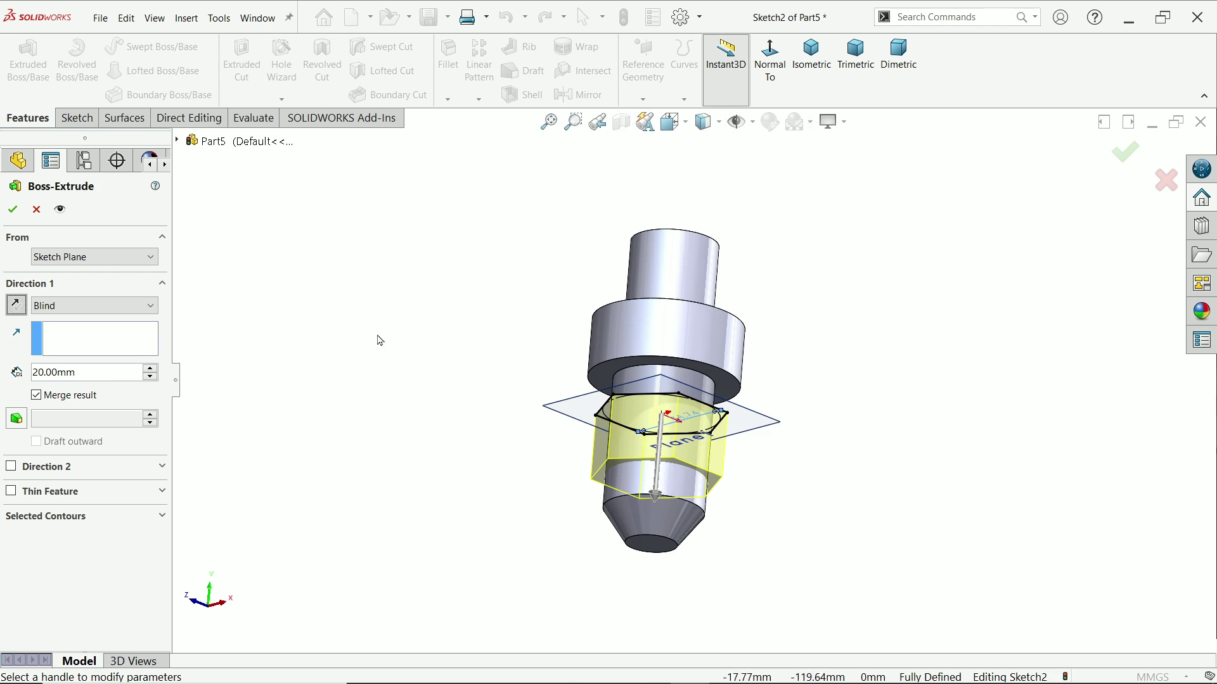
pyautogui.scroll(-3, 686, 433)
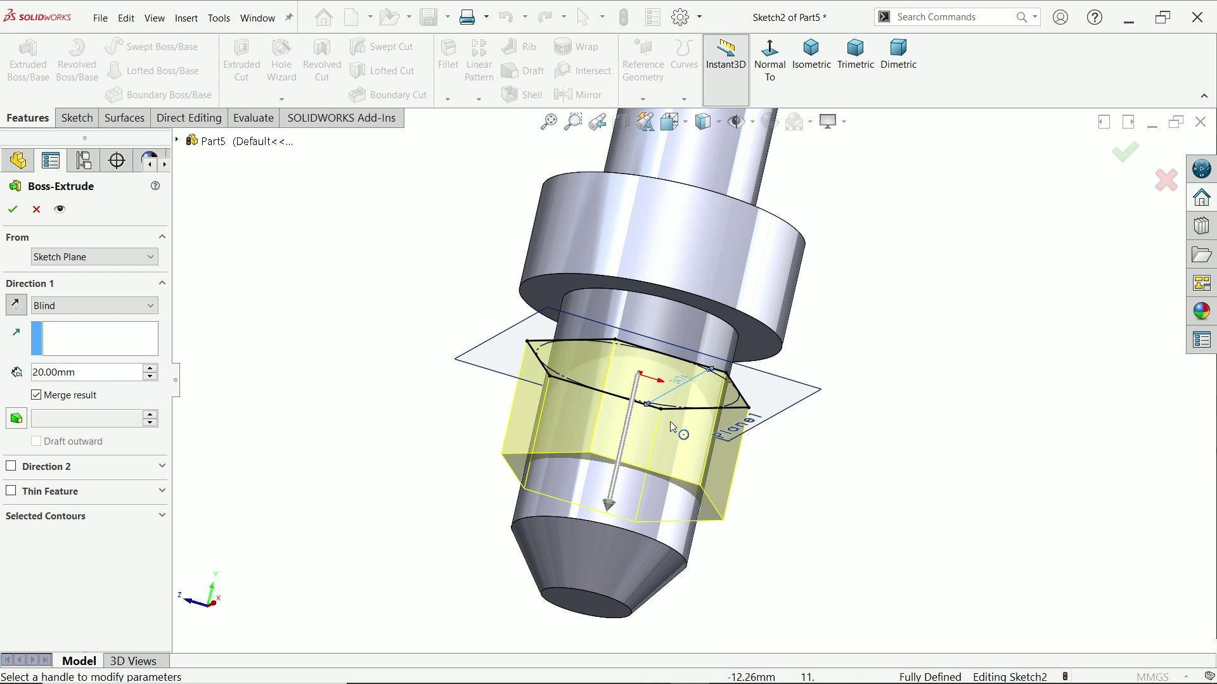
pyautogui.click(12, 209)
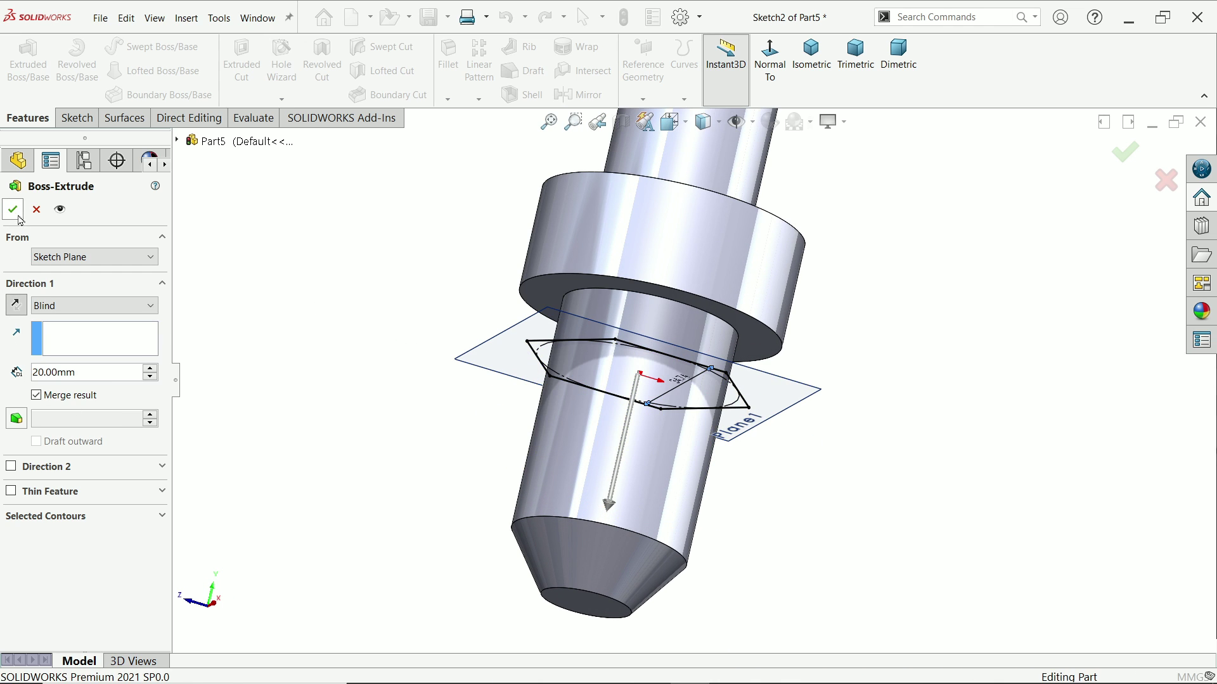
pyautogui.click(811, 56)
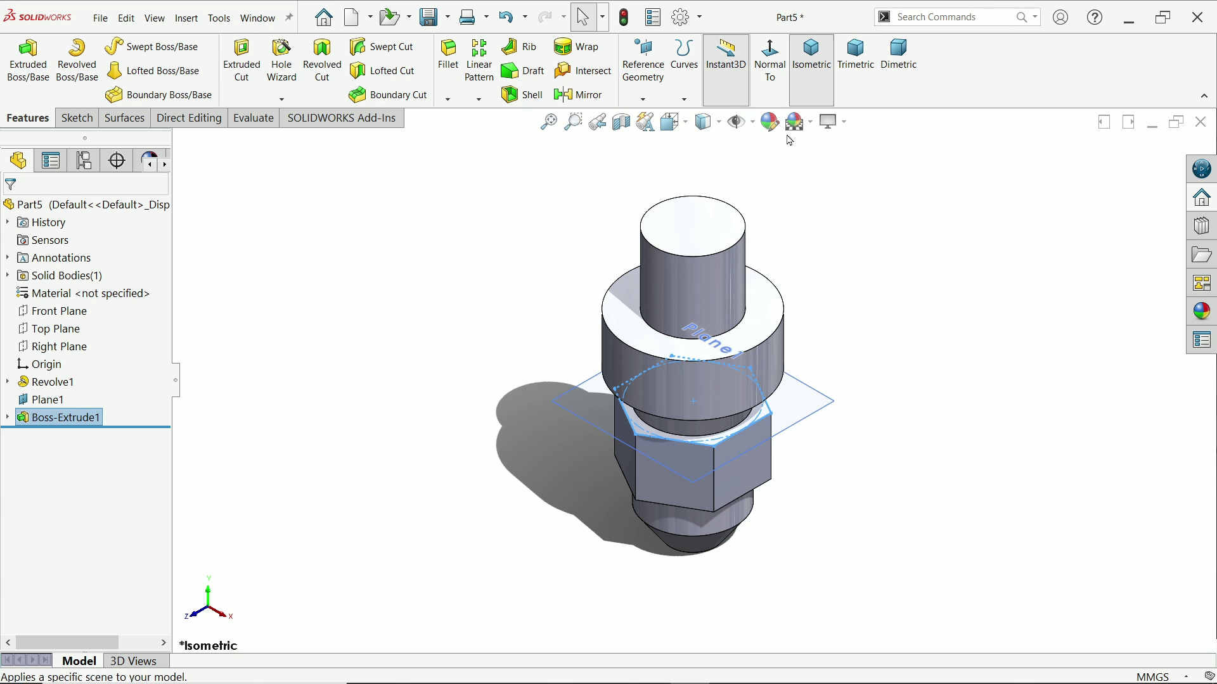
pyautogui.click(48, 400)
# - Hide Plane1 and sketch a circle on the Front Plane over the shoulder
pyautogui.click(71, 378)
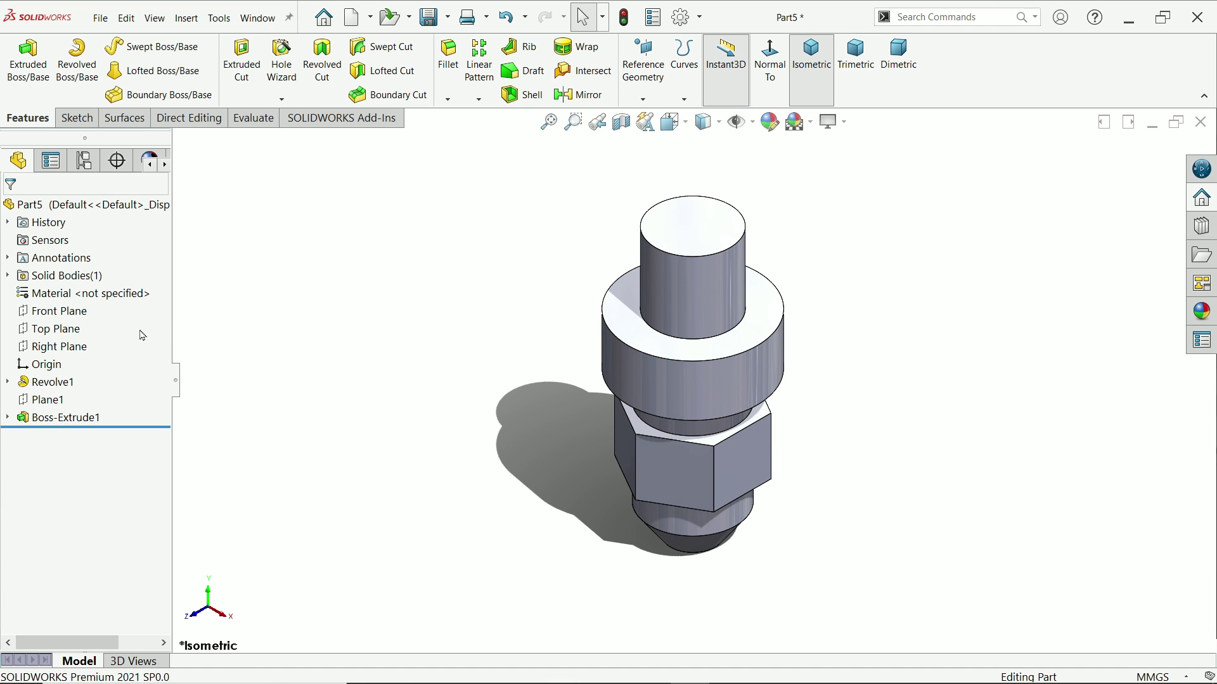
pyautogui.click(68, 315)
pyautogui.click(74, 291)
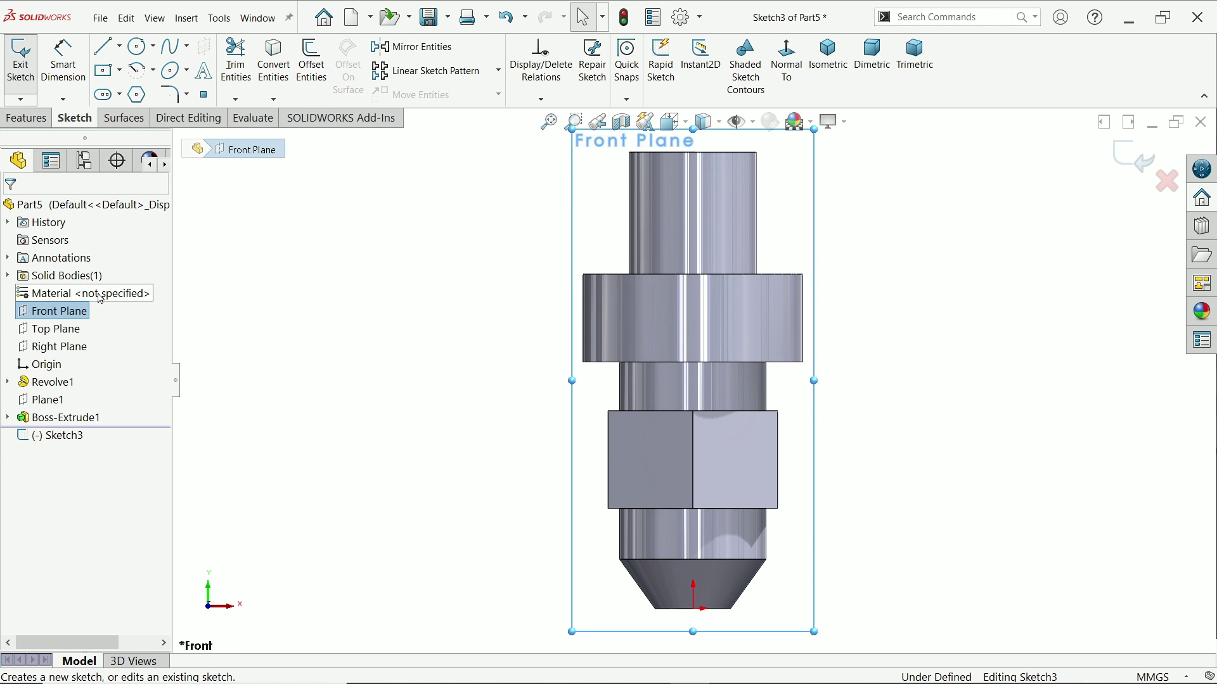
pyautogui.click(136, 46)
pyautogui.click(692, 317)
pyautogui.click(731, 320)
pyautogui.press('Escape')
pyautogui.press('Escape')
# - Dimension the circle to Ø8.75 mm, with its centre 8 mm from the shoulder's top edge
pyautogui.click(655, 342)
pyautogui.press('d')
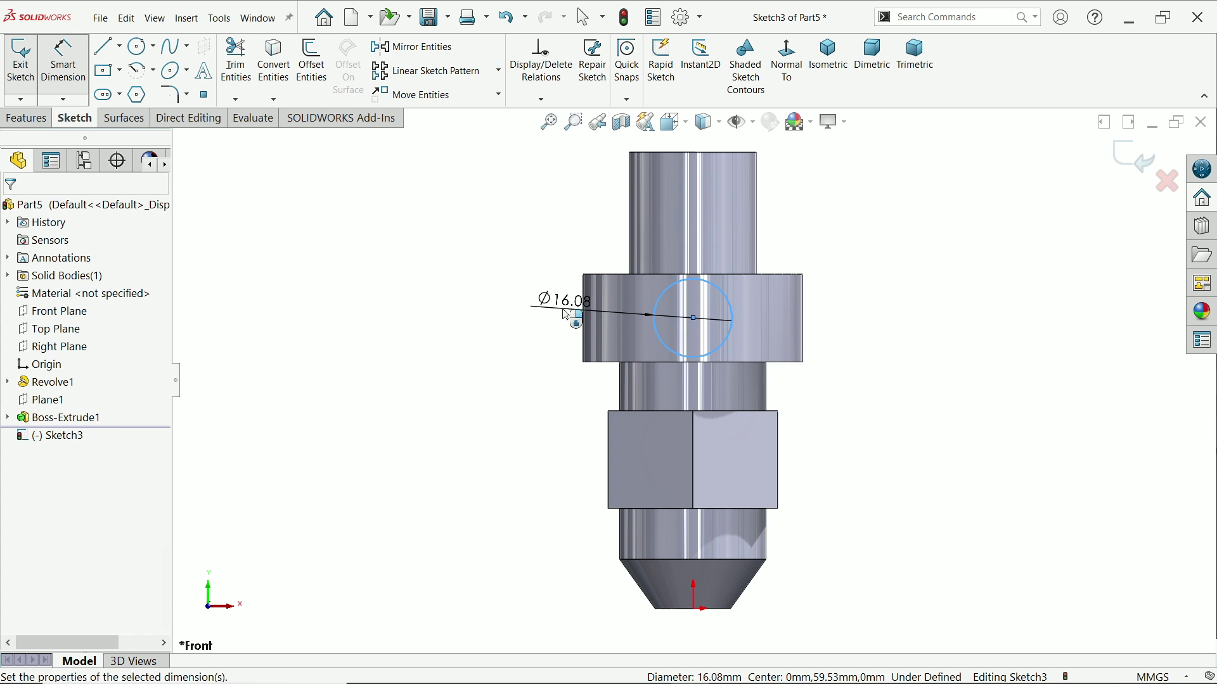
pyautogui.click(562, 309)
pyautogui.write('8.75')
pyautogui.press('Return')
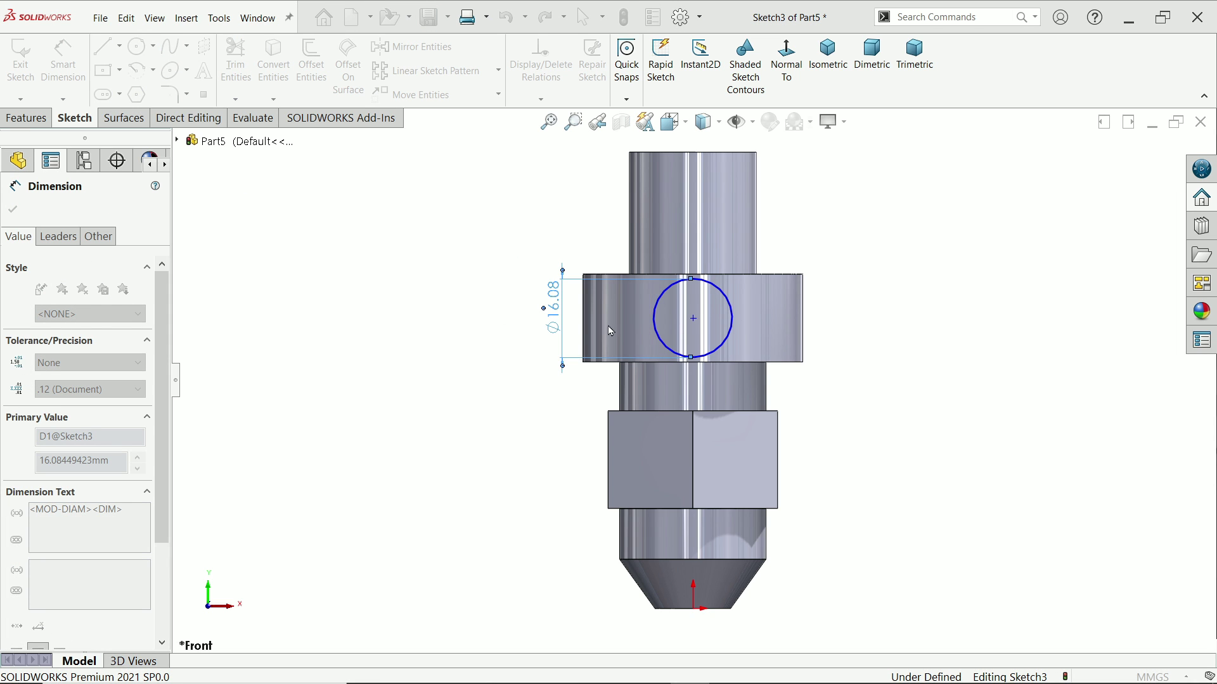
pyautogui.scroll(-2, 697, 302)
pyautogui.click(689, 334)
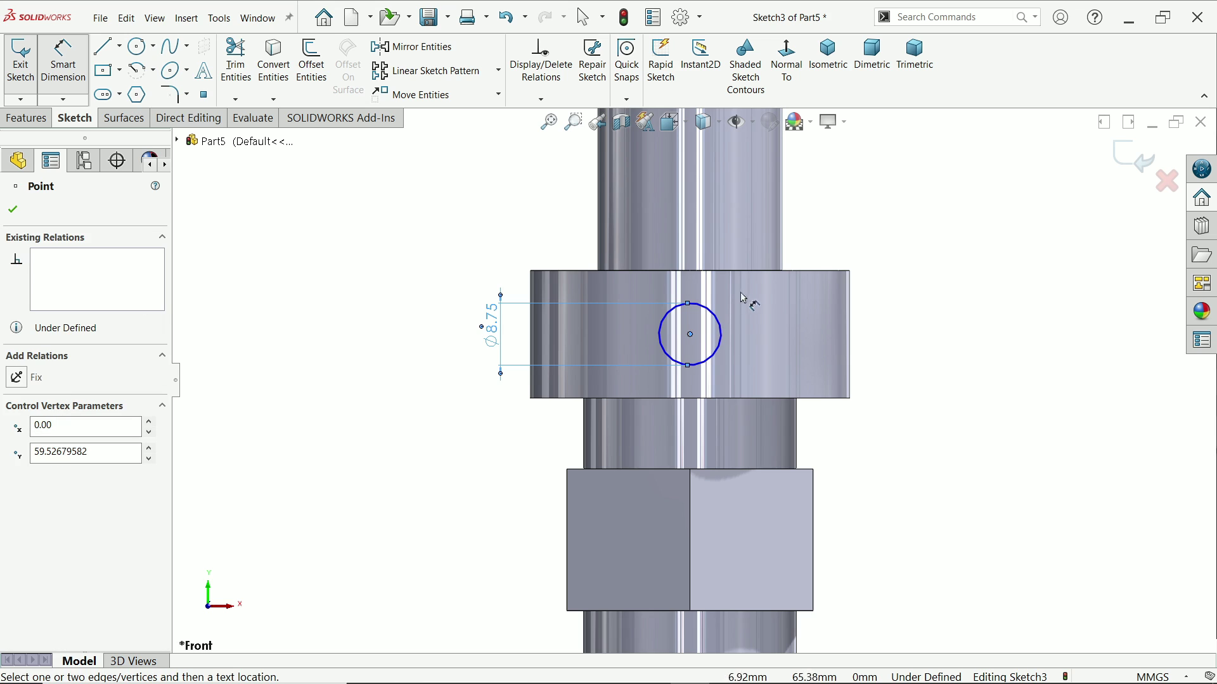
pyautogui.click(802, 273)
pyautogui.click(910, 316)
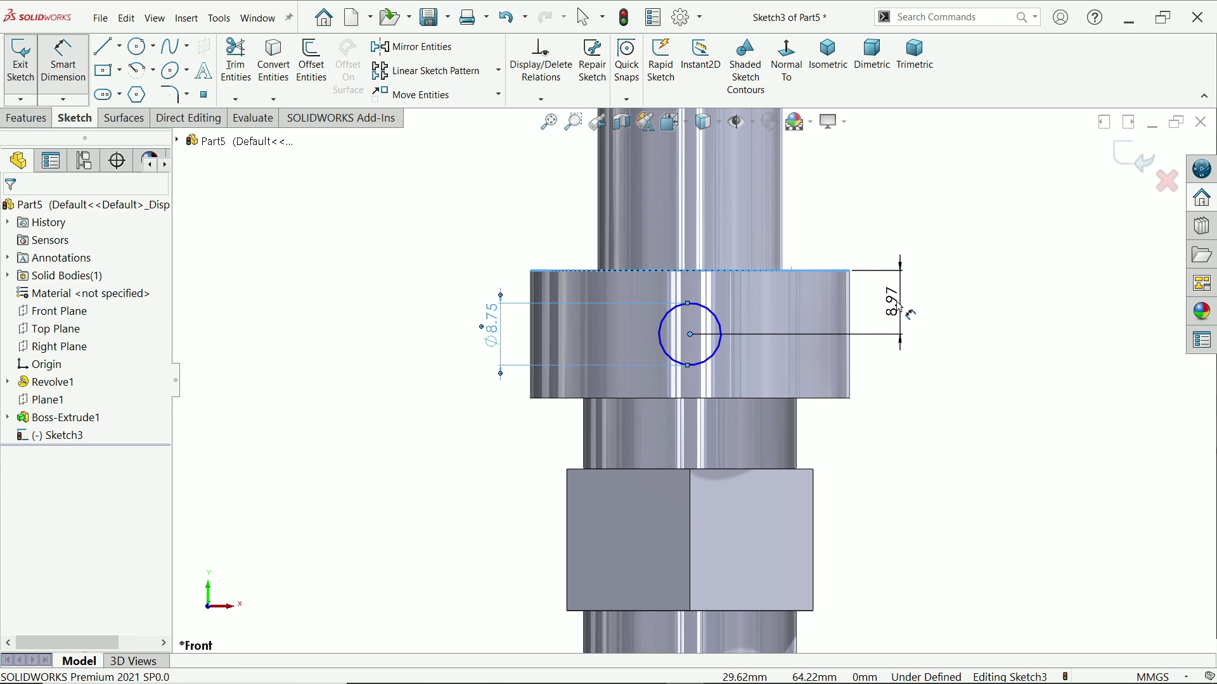
pyautogui.write('8')
pyautogui.press('Return')
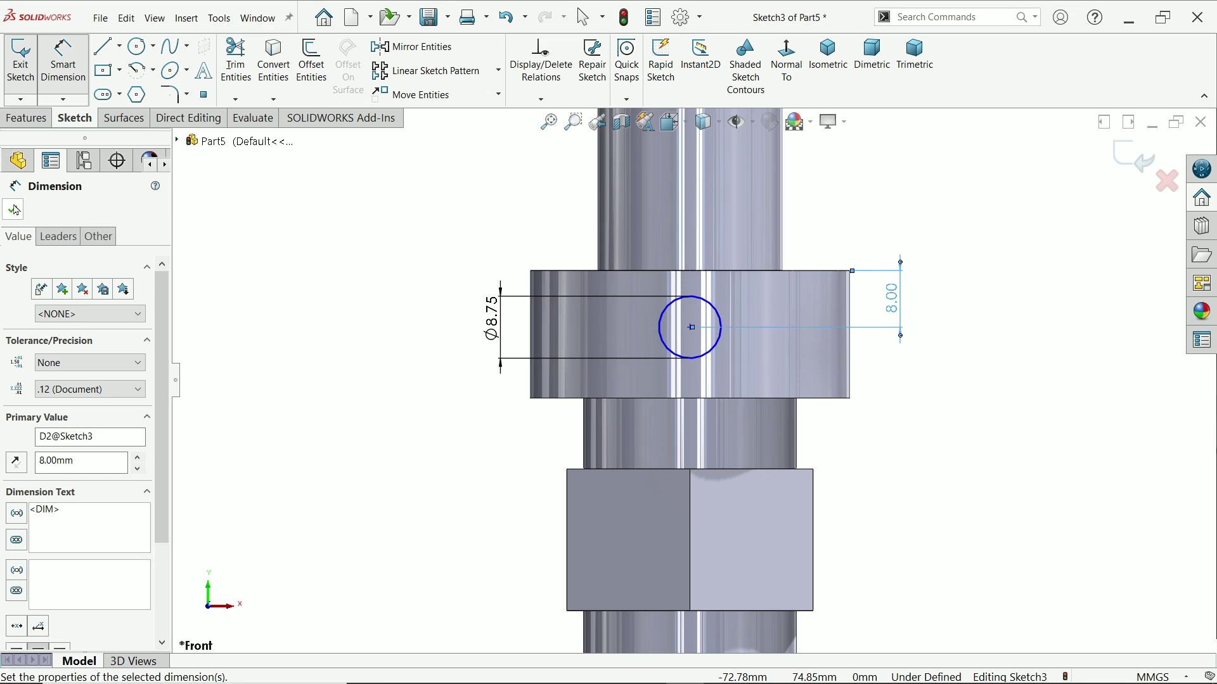
pyautogui.press('Escape')
pyautogui.scroll(3, 680, 340)
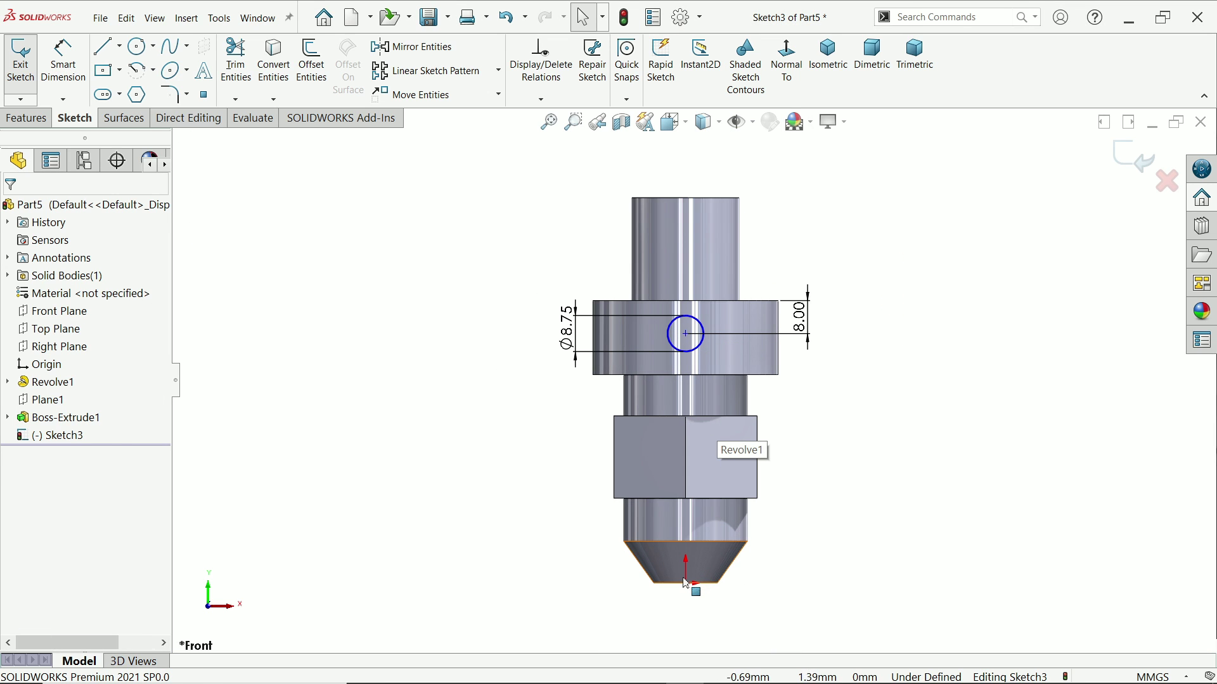
# - Align the circle centre vertically with the origin and orbit to a 3-D view
pyautogui.click(684, 583)
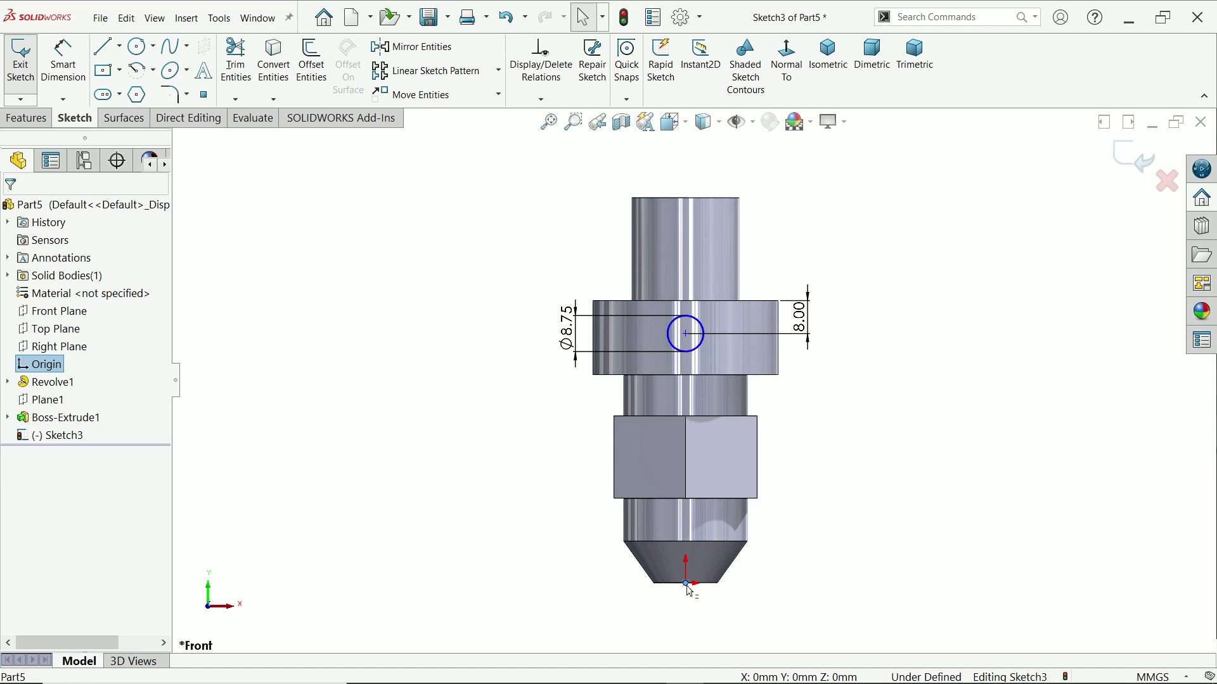
pyautogui.keyDown('ctrl'); pyautogui.click(686, 333); pyautogui.keyUp('ctrl')
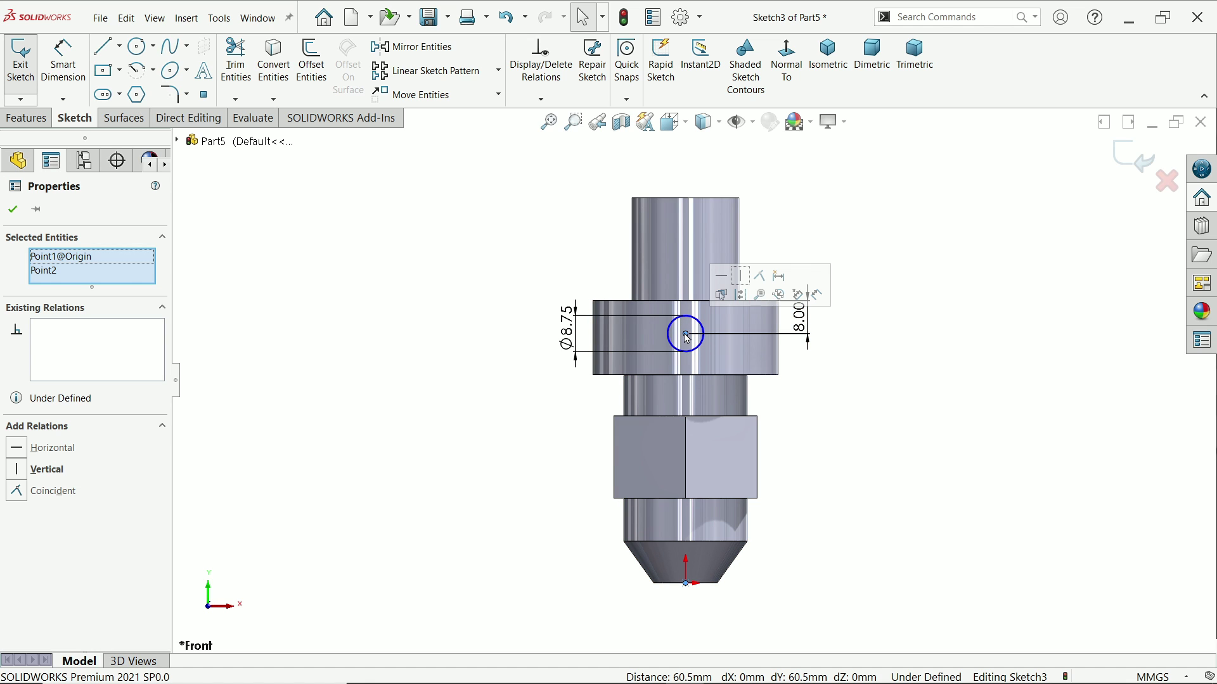
pyautogui.click(741, 276)
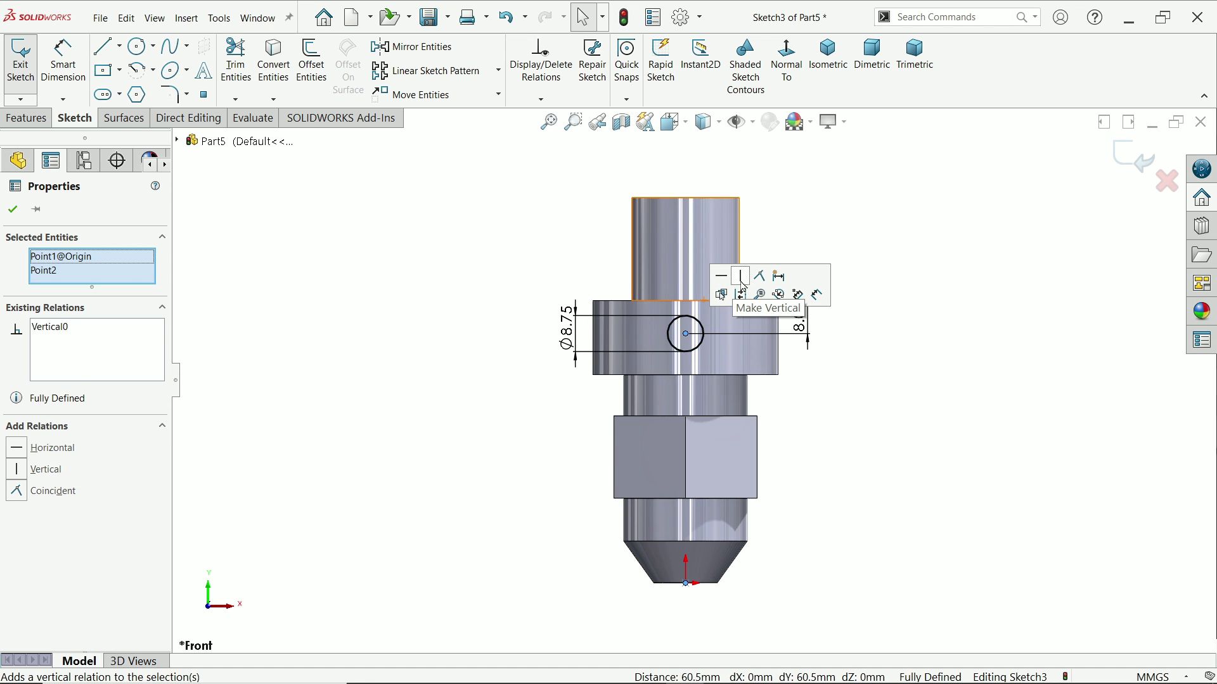
pyautogui.click(820, 231)
pyautogui.scroll(-3, 706, 338)
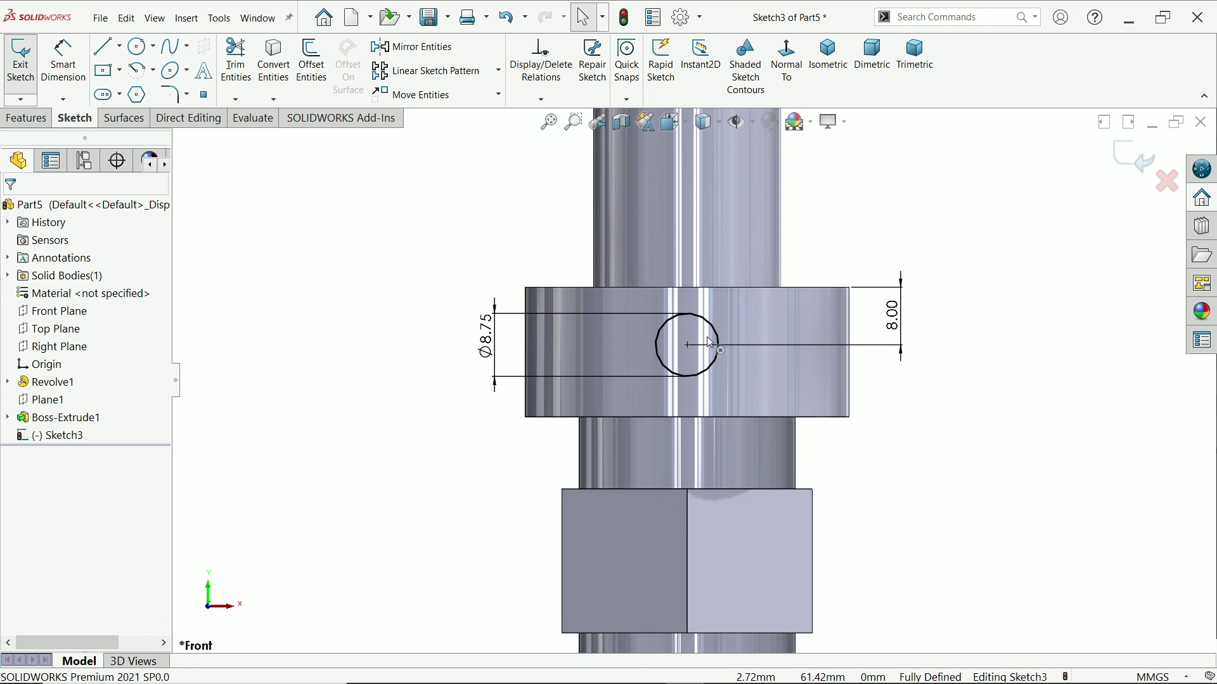
pyautogui.scroll(3, 863, 271)
pyautogui.moveTo(877, 256)
pyautogui.mouseDown(button='middle')
pyautogui.moveTo(812, 347)
pyautogui.moveTo(823, 336)
pyautogui.mouseUp(button='middle')
pyautogui.scroll(-2, 751, 380)
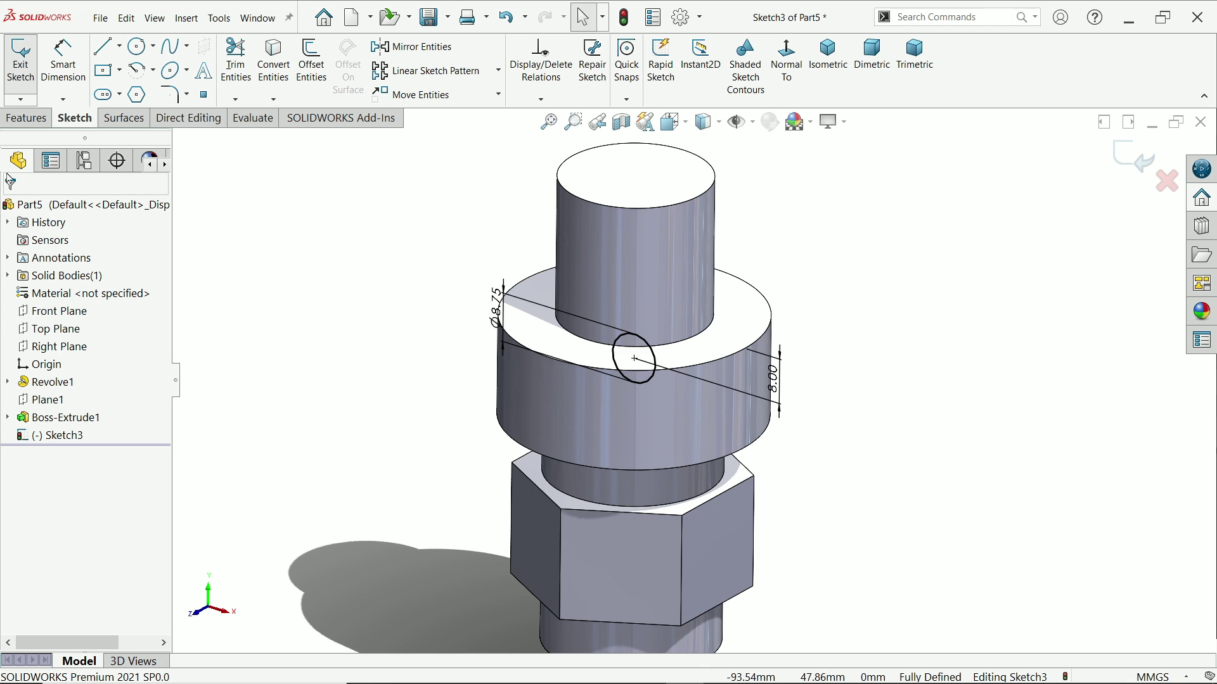
pyautogui.click(26, 118)
# - Extrude the Ø8.75 side-port circle from a 32 mm offset, reversed, up to the collar's outer face
pyautogui.click(27, 66)
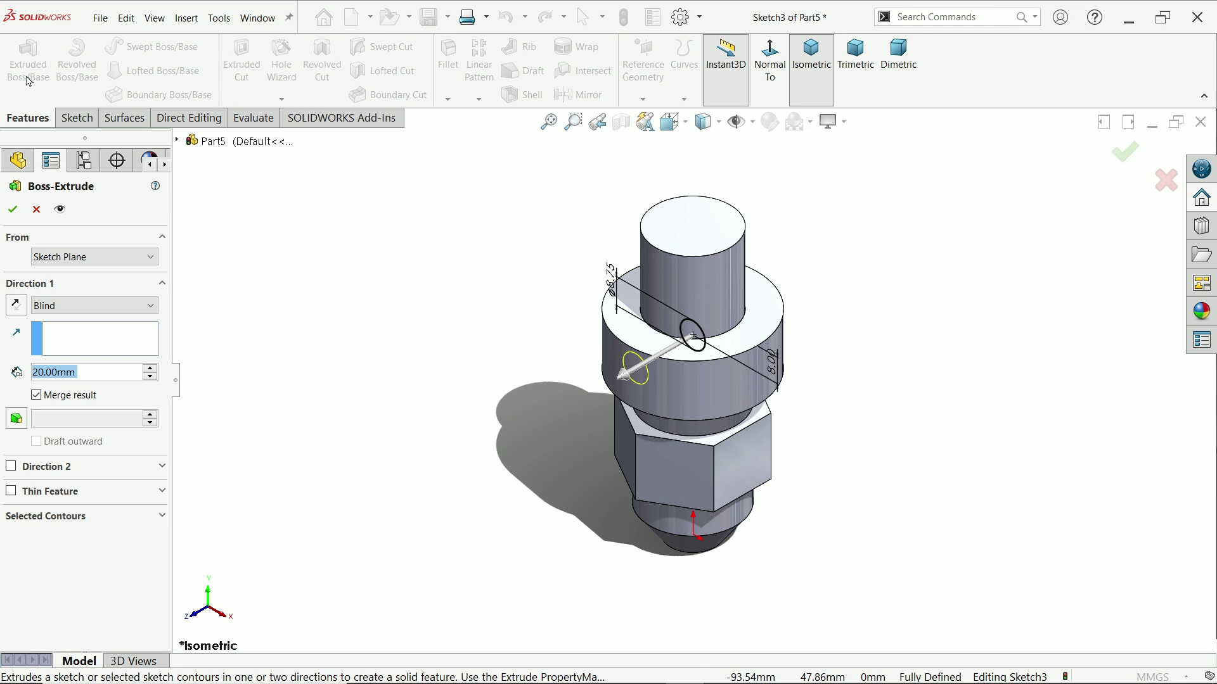
pyautogui.scroll(-2, 675, 312)
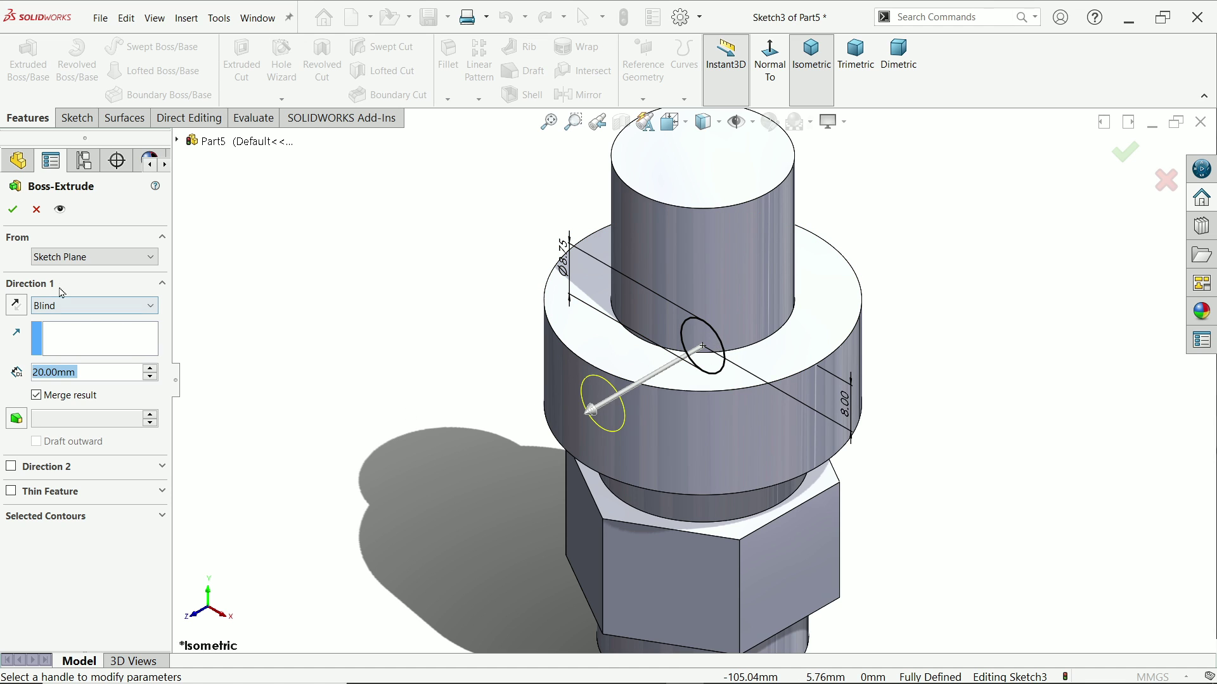
pyautogui.click(63, 259)
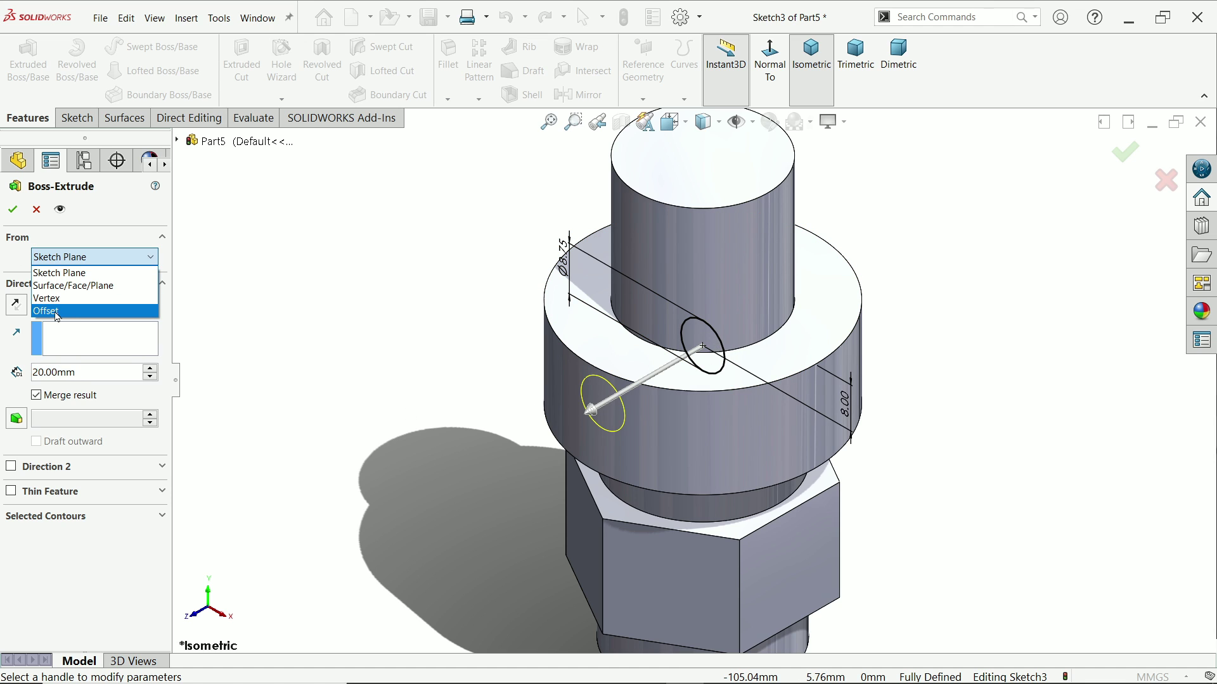
pyautogui.click(47, 312)
pyautogui.moveTo(73, 282); pyautogui.dragTo(23, 278)
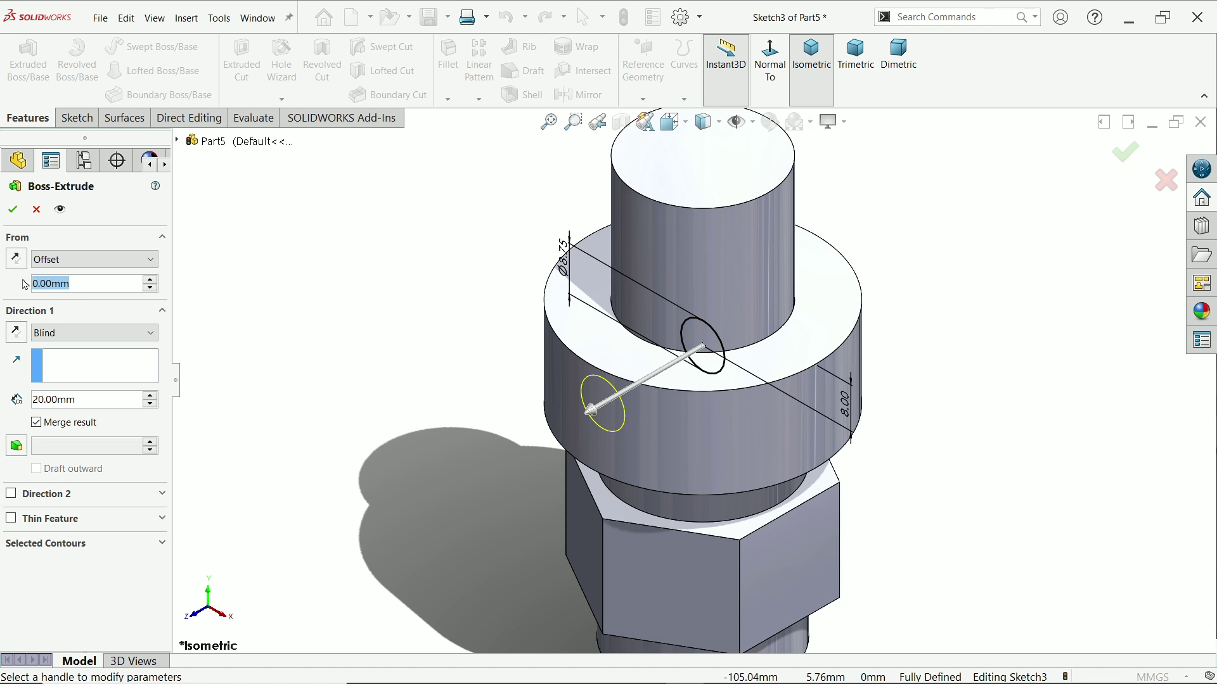
pyautogui.write('32')
pyautogui.press('Return')
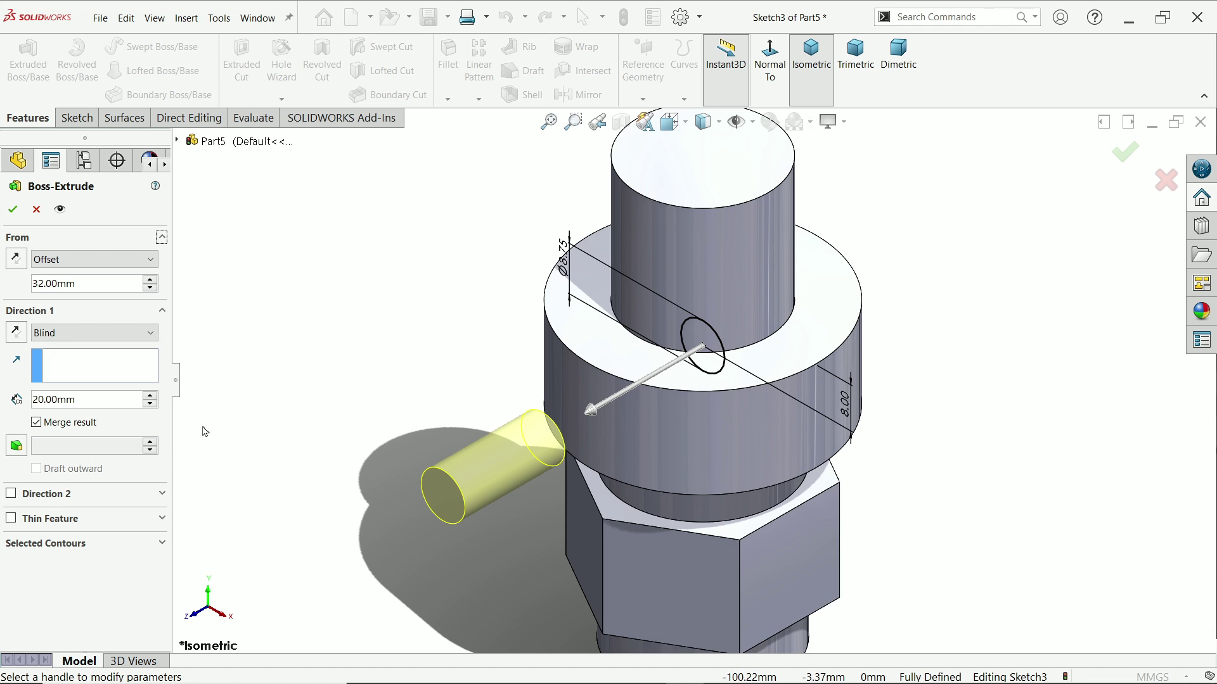
pyautogui.click(13, 332)
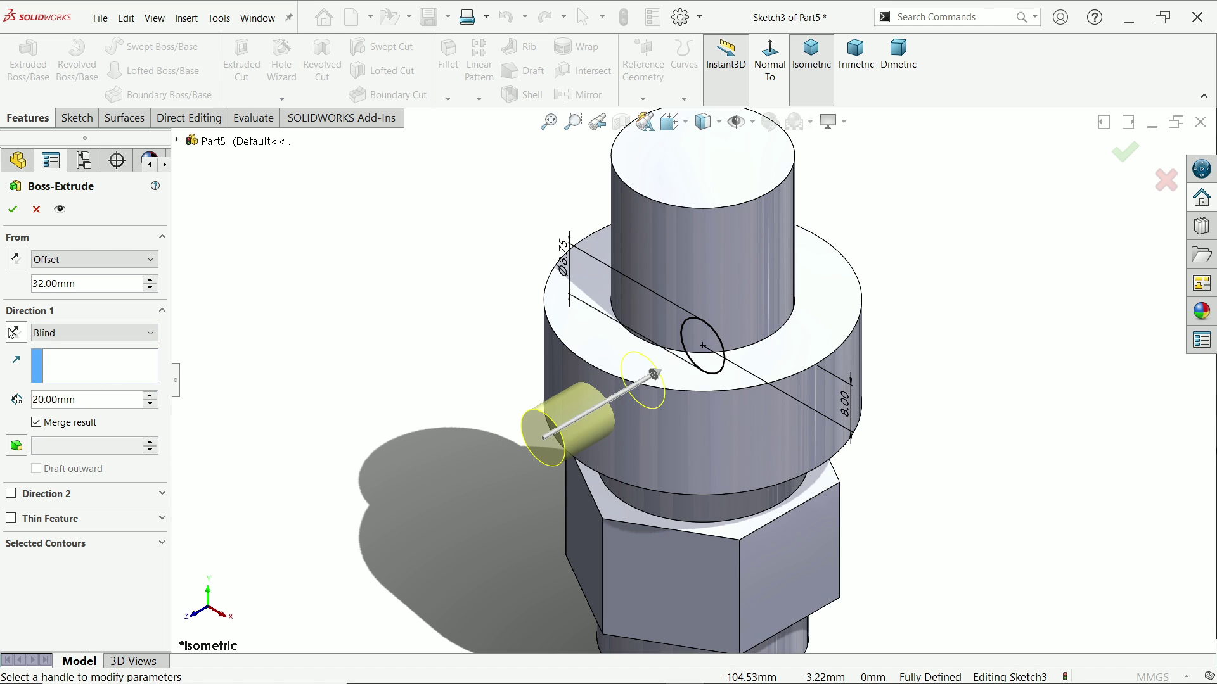
pyautogui.click(54, 335)
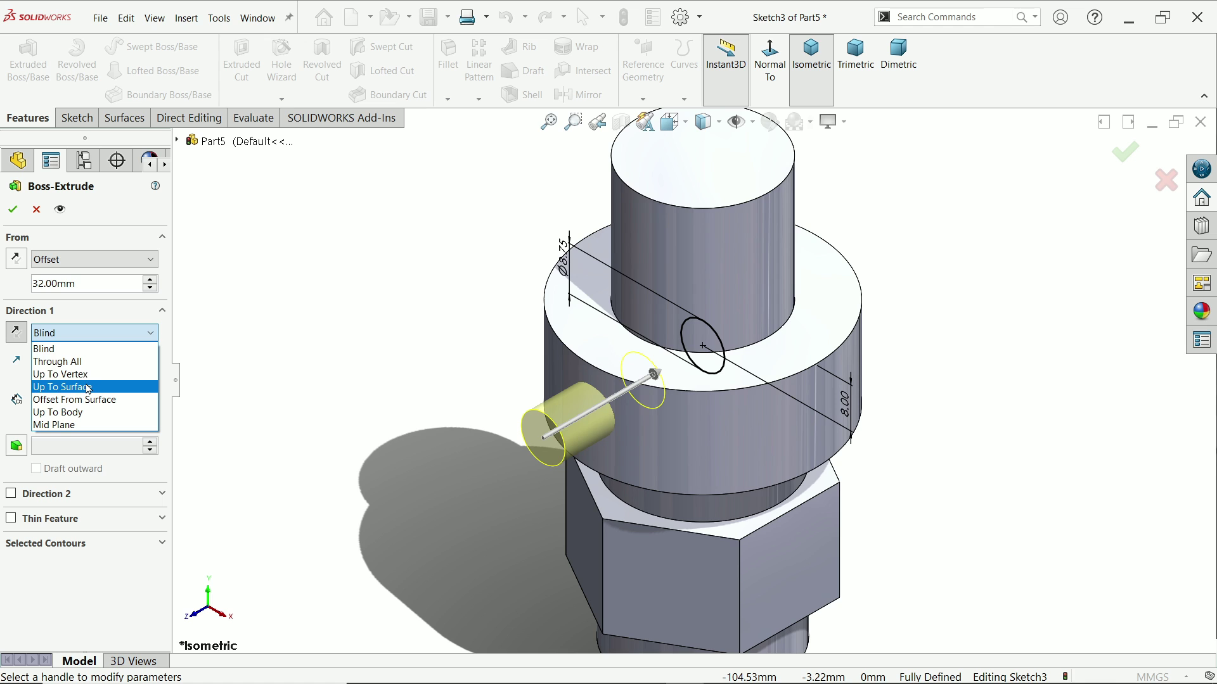
pyautogui.click(86, 387)
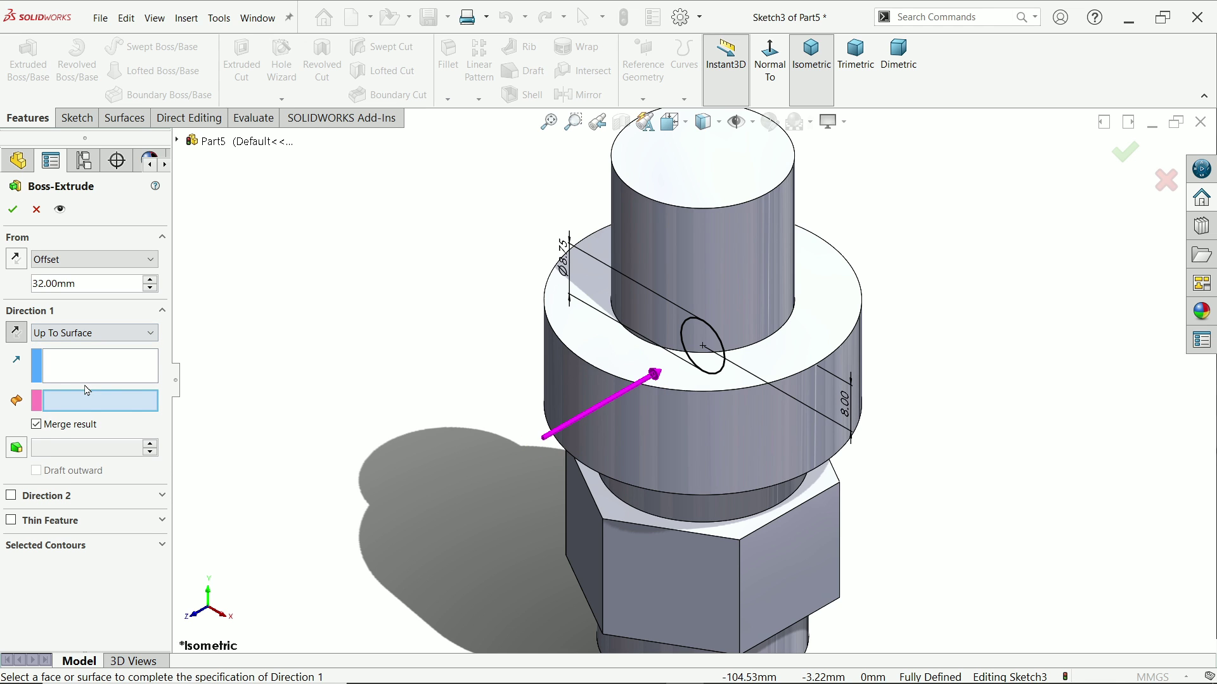
pyautogui.click(701, 419)
pyautogui.scroll(-3, 701, 420)
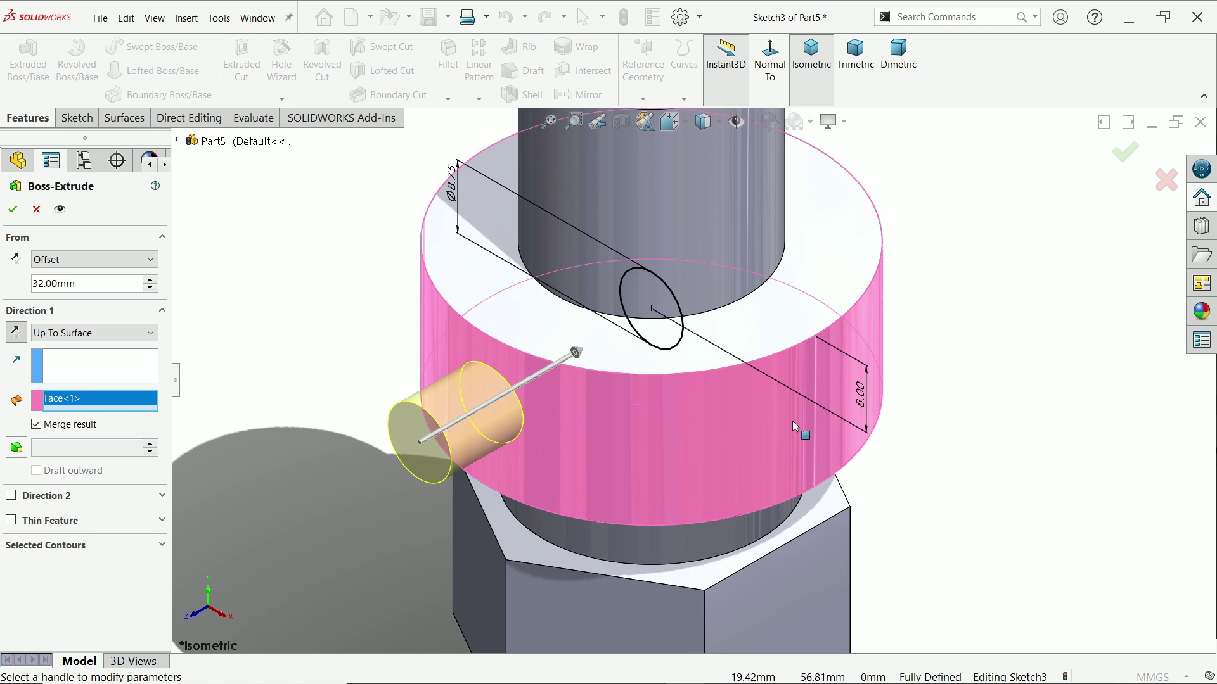
pyautogui.moveTo(700, 420); pyautogui.dragTo(740, 359, button='middle')
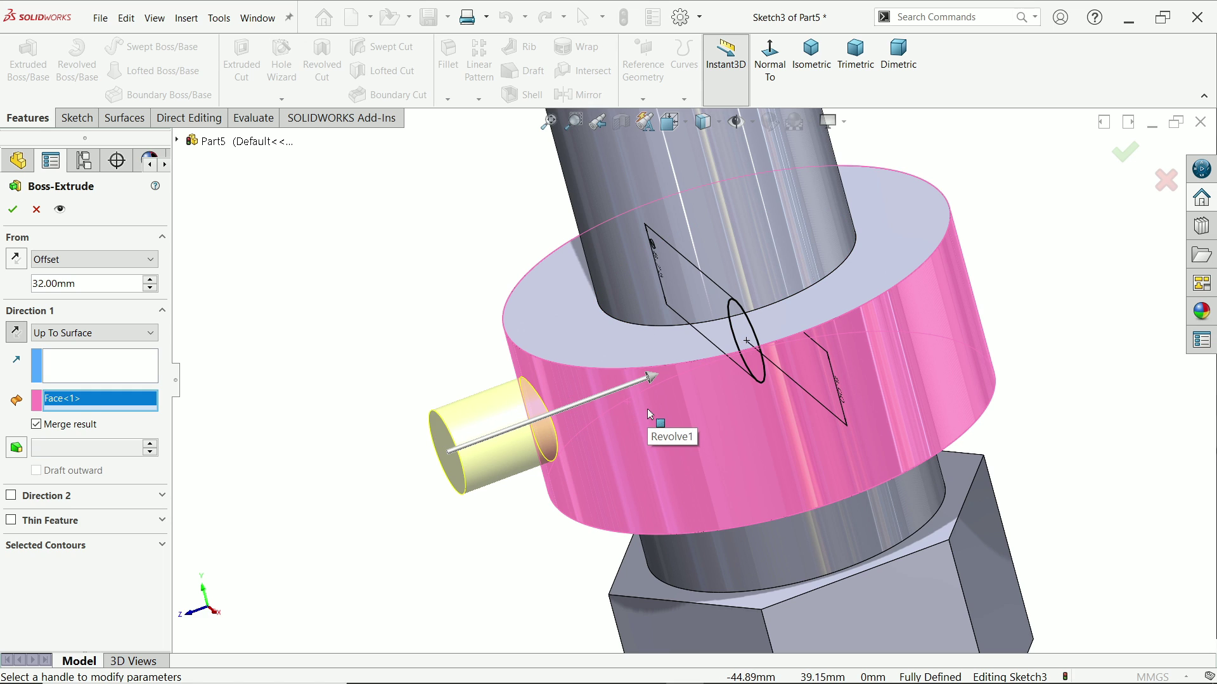
# - Accept the side pin extrusion and rotate the whole part so the pin faces forward
pyautogui.click(13, 209)
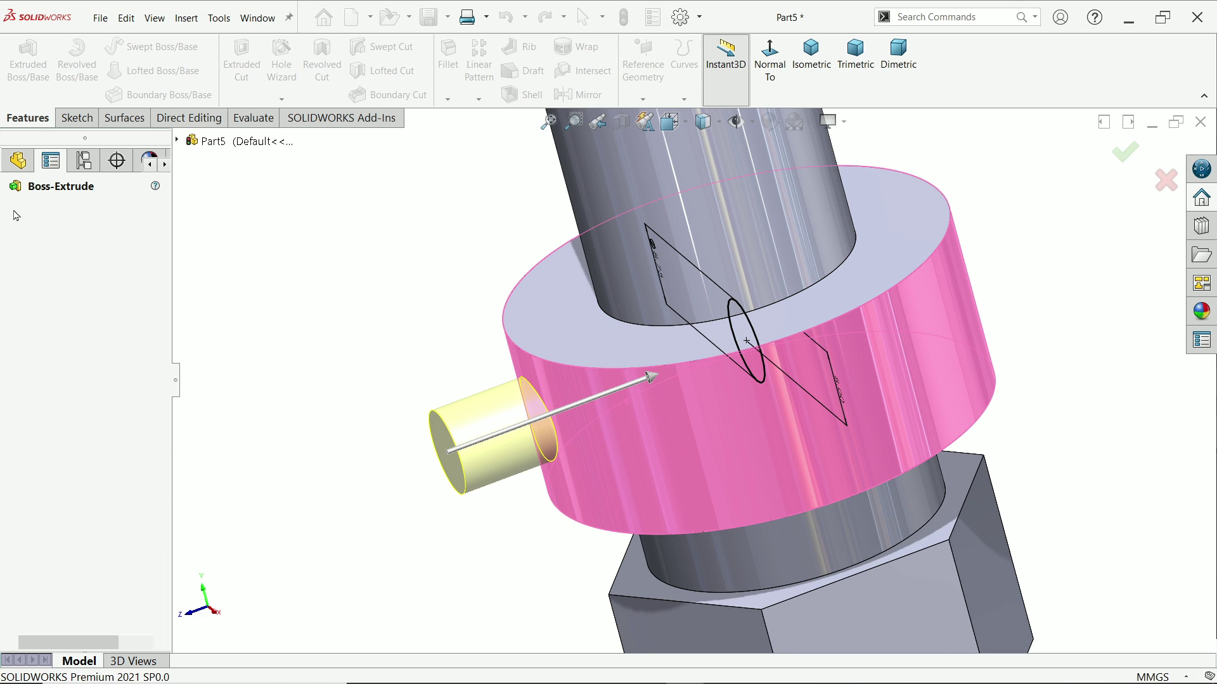
pyautogui.press('f')
pyautogui.moveTo(366, 355)
pyautogui.mouseDown(button='middle')
pyautogui.moveTo(431, 339)
pyautogui.moveTo(480, 256)
pyautogui.moveTo(454, 324)
pyautogui.moveTo(424, 336)
pyautogui.moveTo(432, 294)
pyautogui.moveTo(414, 344)
pyautogui.mouseUp(button='middle')
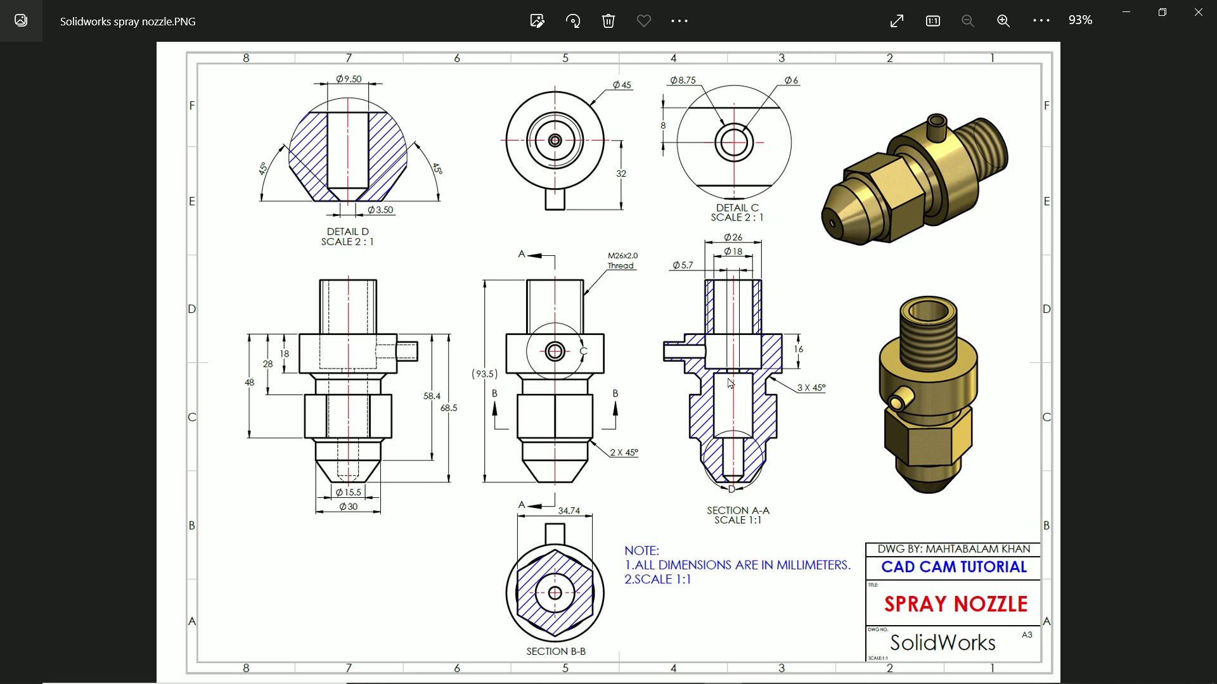
pyautogui.scroll(1, 742, 376)
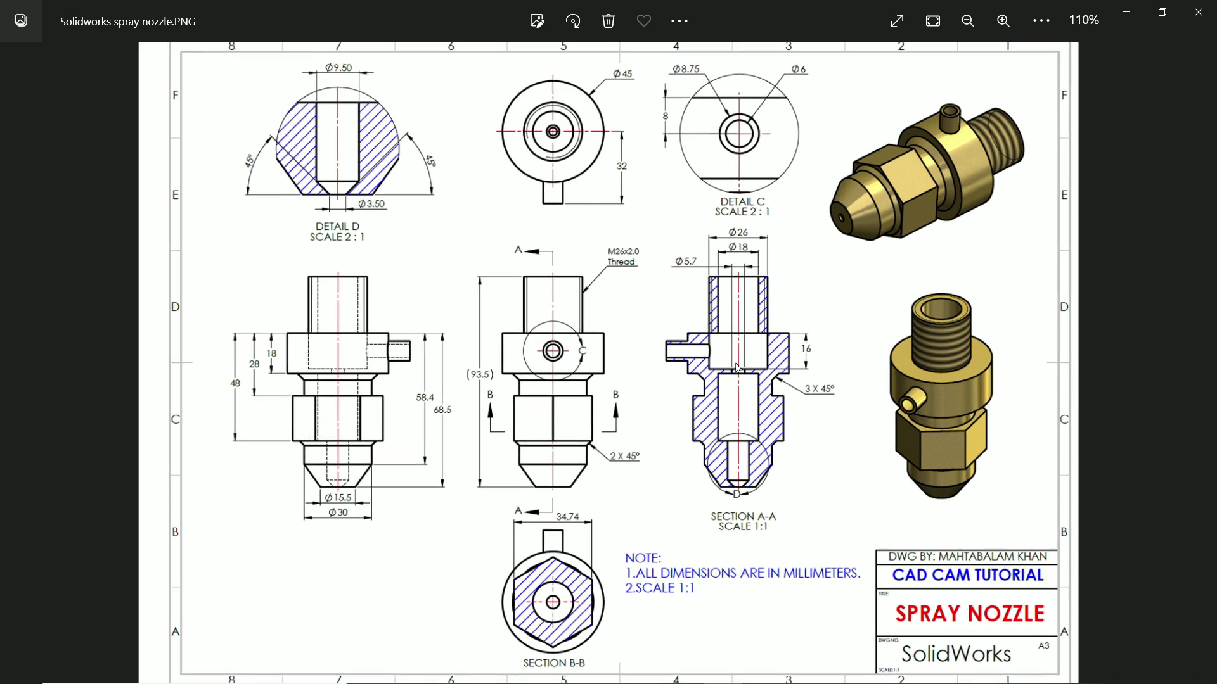
pyautogui.scroll(3, 743, 376)
# - Pan the enlarged reference drawing across Section A-A, Detail C and Detail D
pyautogui.moveTo(745, 333); pyautogui.dragTo(742, 364)
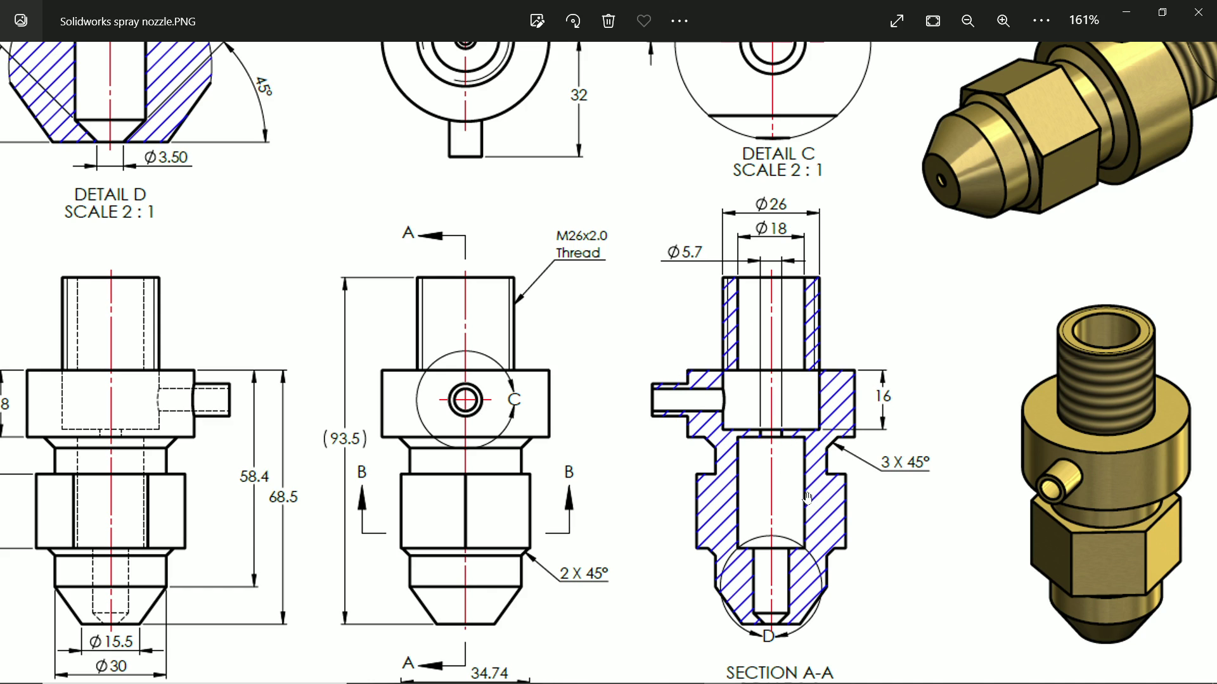
pyautogui.moveTo(807, 497); pyautogui.dragTo(797, 415)
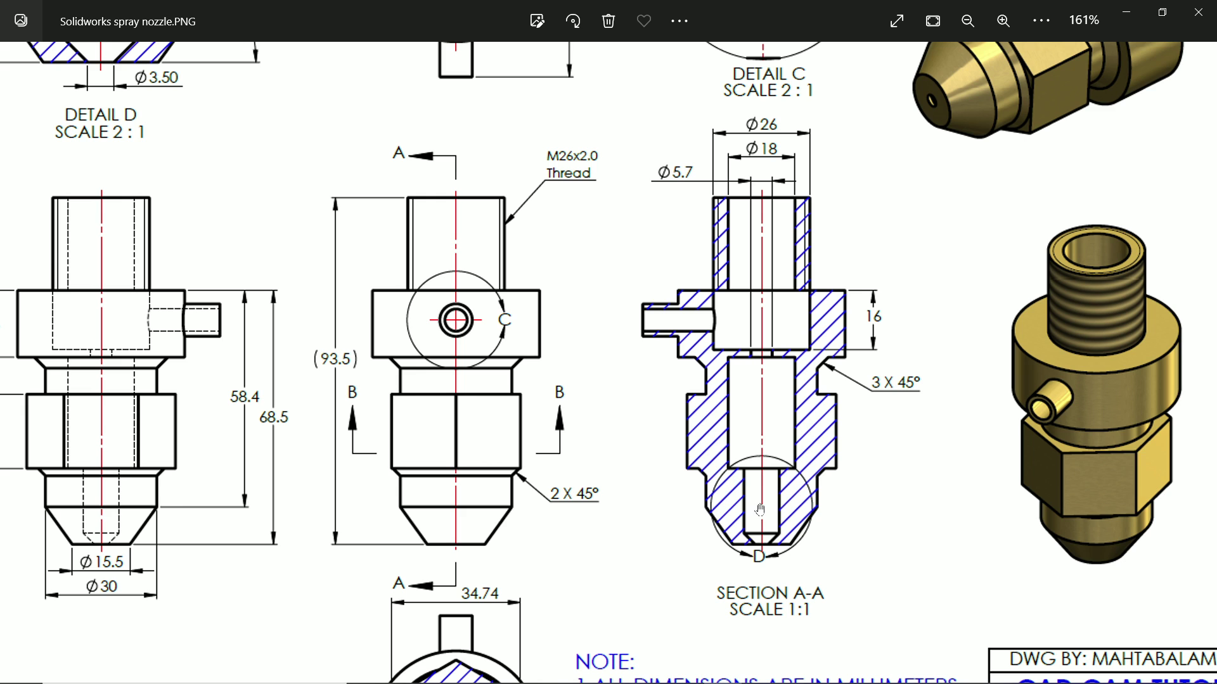
pyautogui.moveTo(759, 512); pyautogui.dragTo(801, 525)
pyautogui.moveTo(532, 287); pyautogui.dragTo(795, 513)
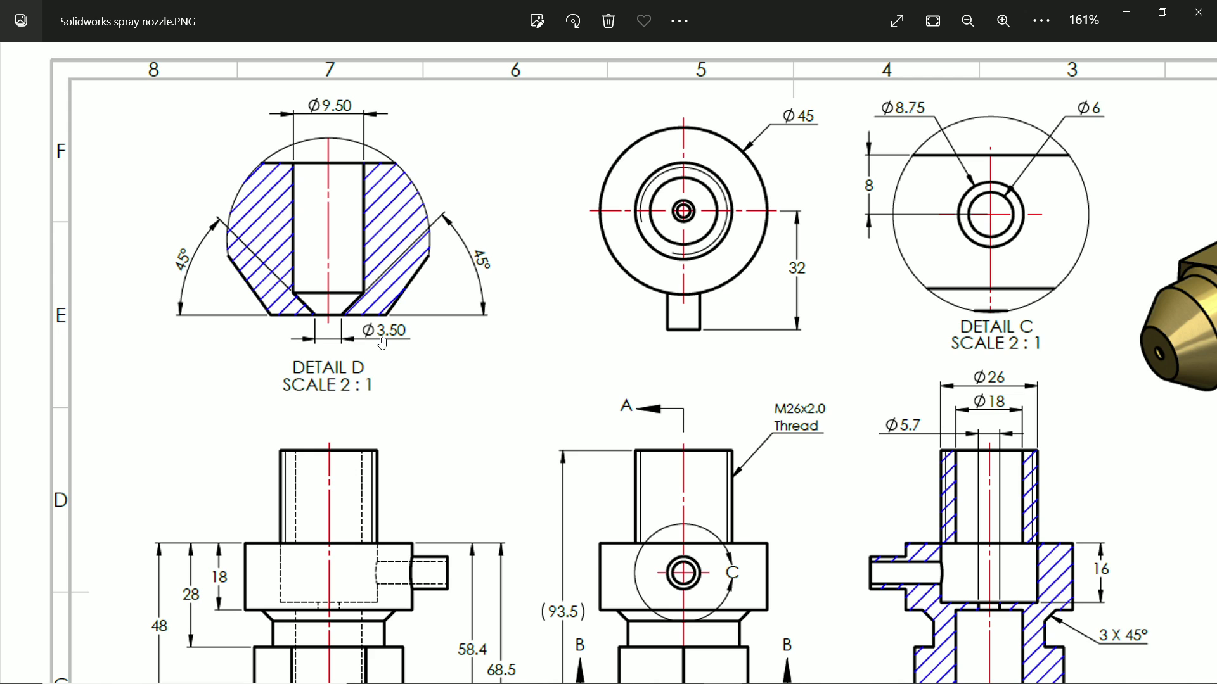
pyautogui.moveTo(602, 401); pyautogui.dragTo(540, 315)
pyautogui.moveTo(692, 443); pyautogui.dragTo(627, 360)
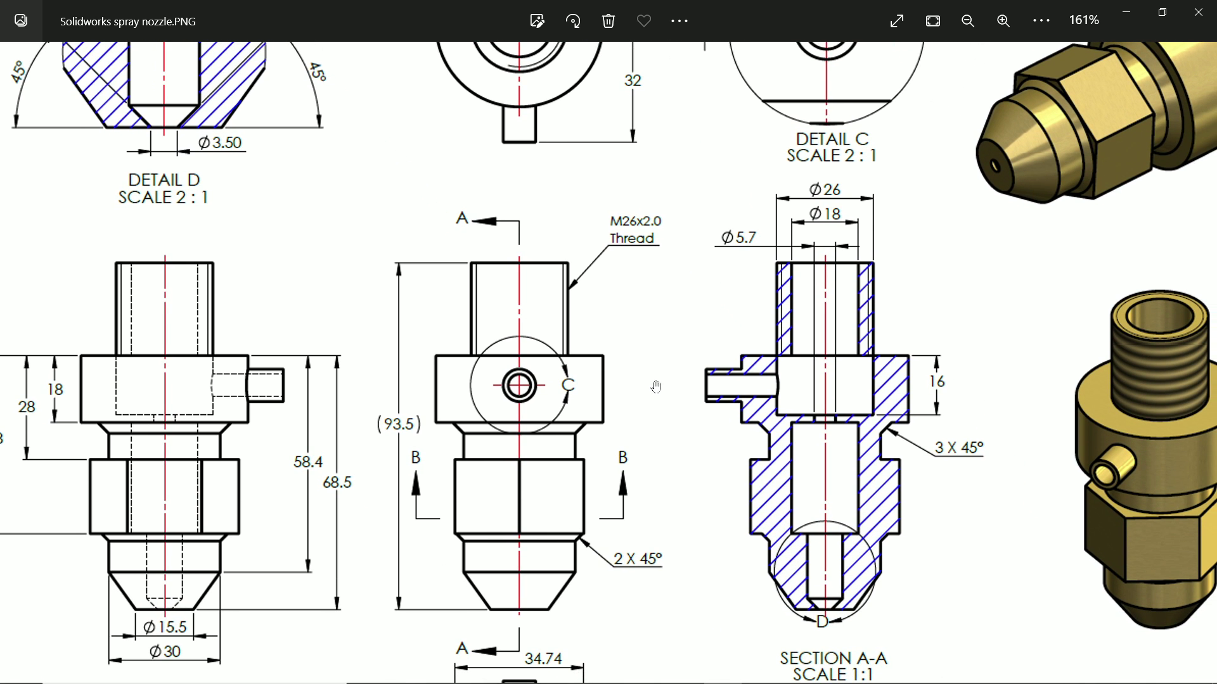
pyautogui.moveTo(685, 396); pyautogui.dragTo(732, 411)
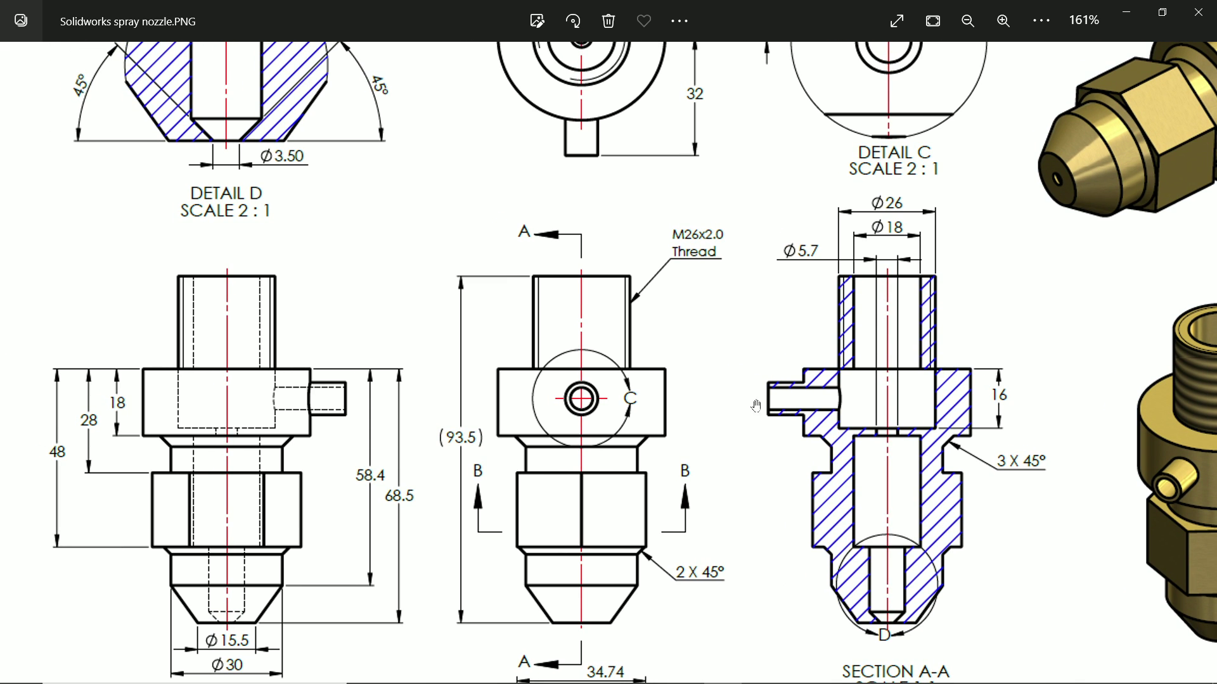
pyautogui.moveTo(794, 329); pyautogui.dragTo(800, 444)
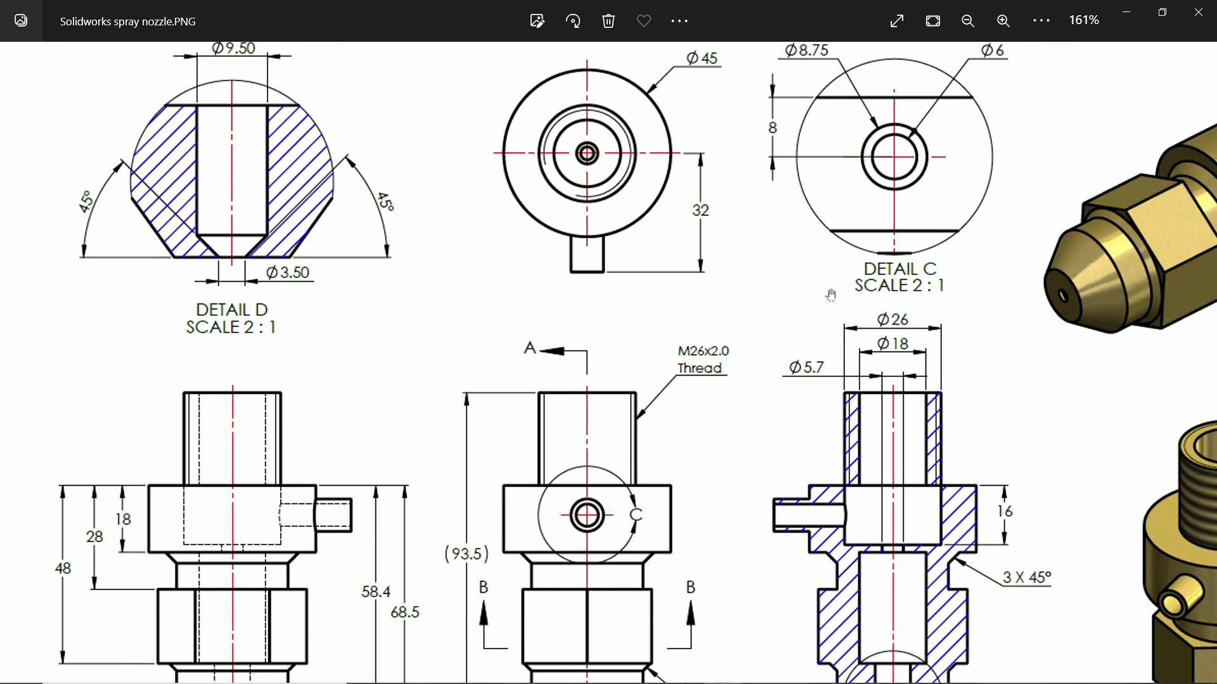
pyautogui.moveTo(830, 287)
pyautogui.mouseDown()
pyautogui.moveTo(830, 343)
pyautogui.moveTo(827, 238)
pyautogui.mouseUp()
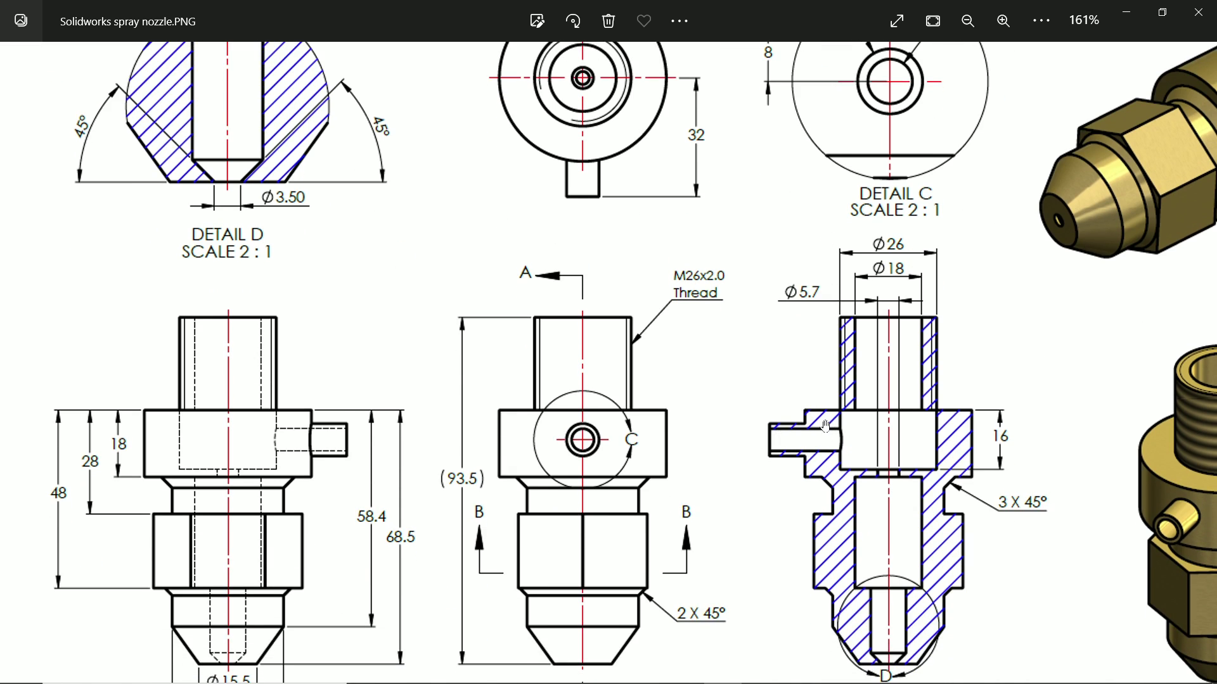
# - Return to SOLIDWORKS and start a new sketch on the Right Plane
pyautogui.click(1131, 13)
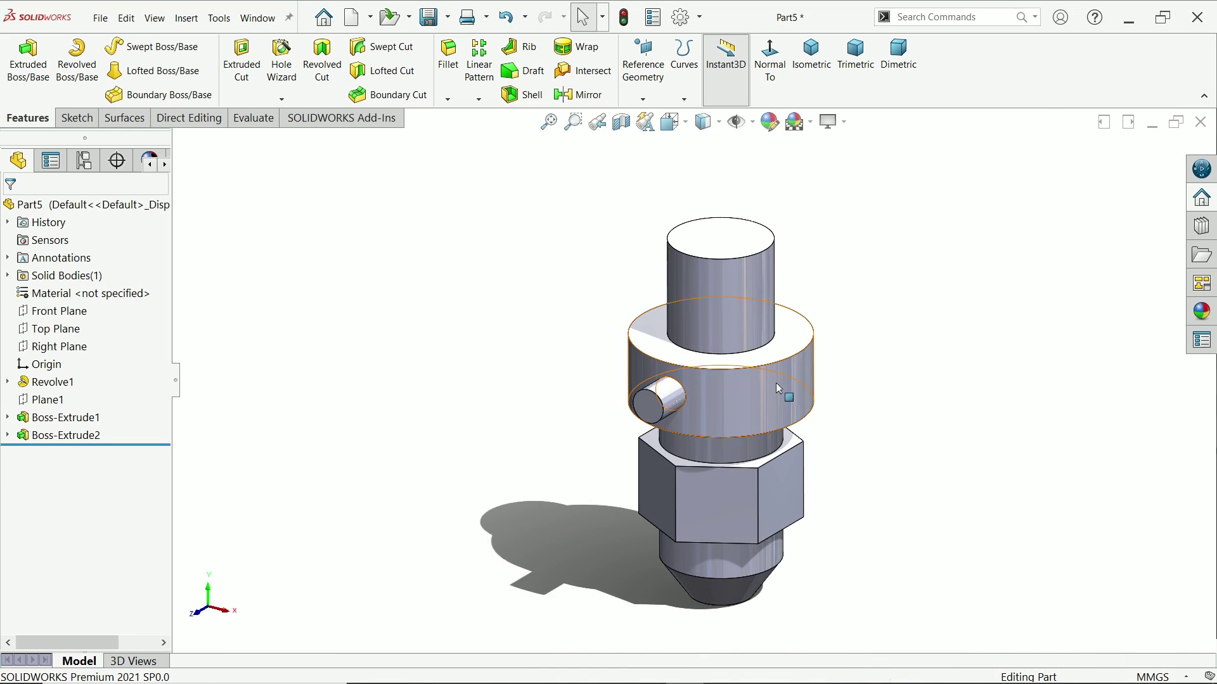
pyautogui.click(59, 312)
pyautogui.click(59, 346)
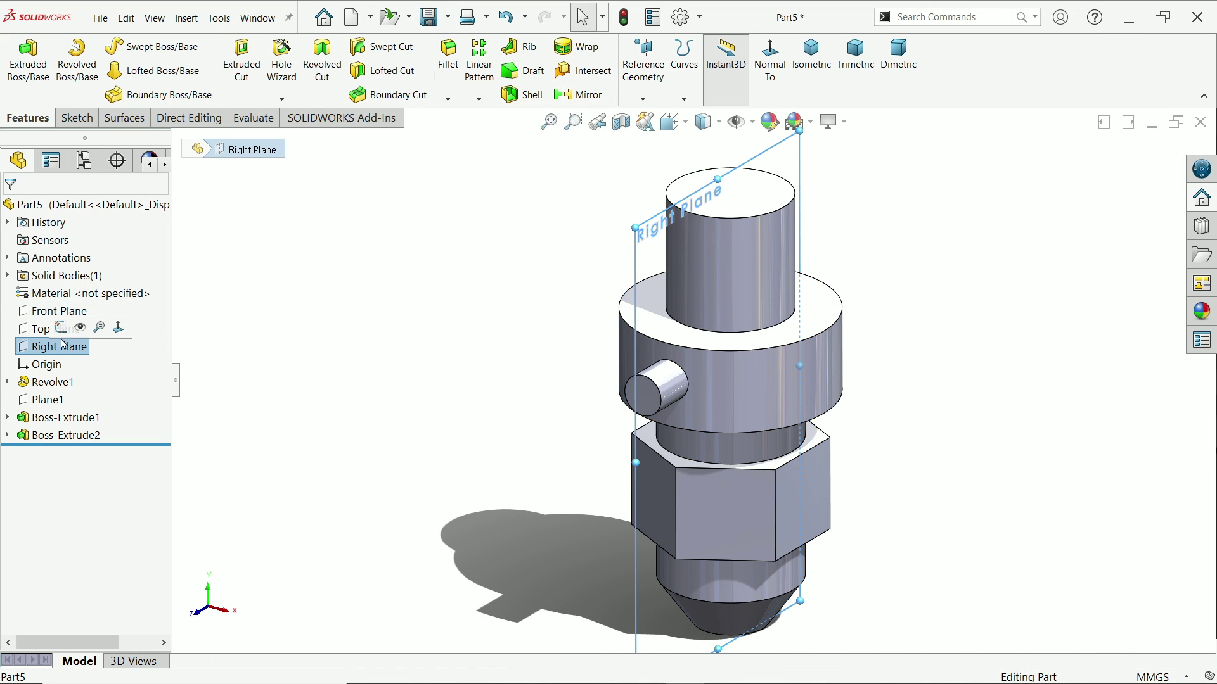
pyautogui.click(106, 325)
# - Draw the bore line from neck top to cone tip, with the tip, hex-edge and shoulder steps
pyautogui.click(102, 46)
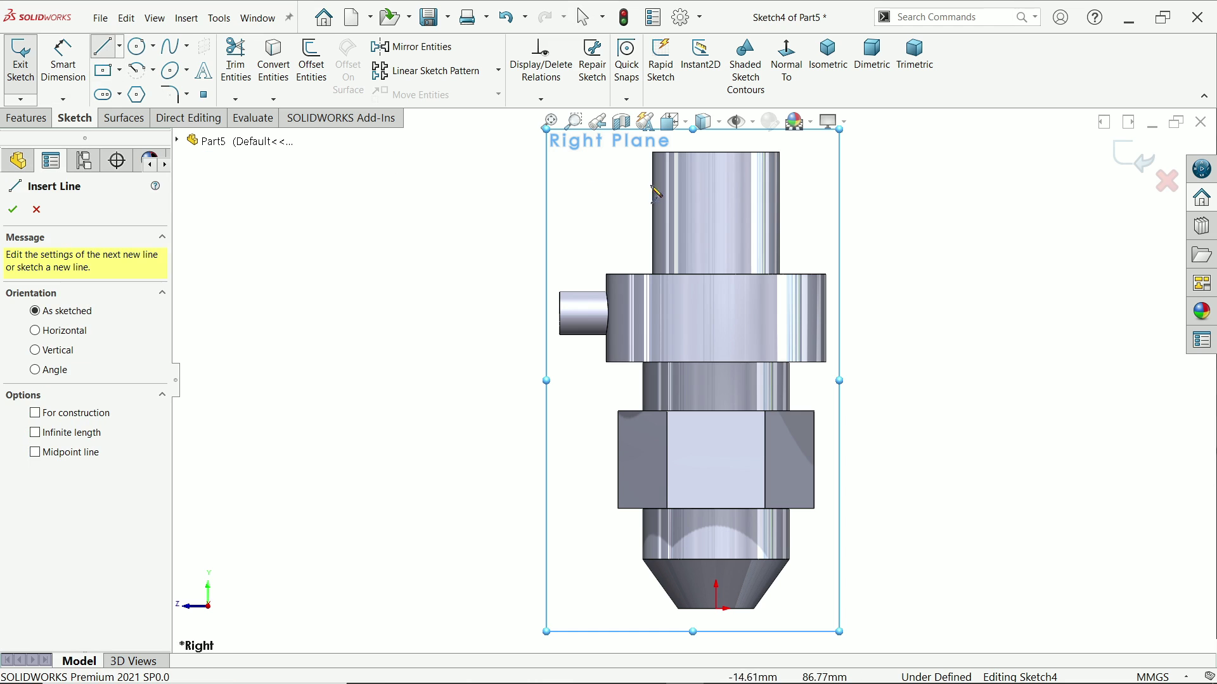
pyautogui.click(716, 152)
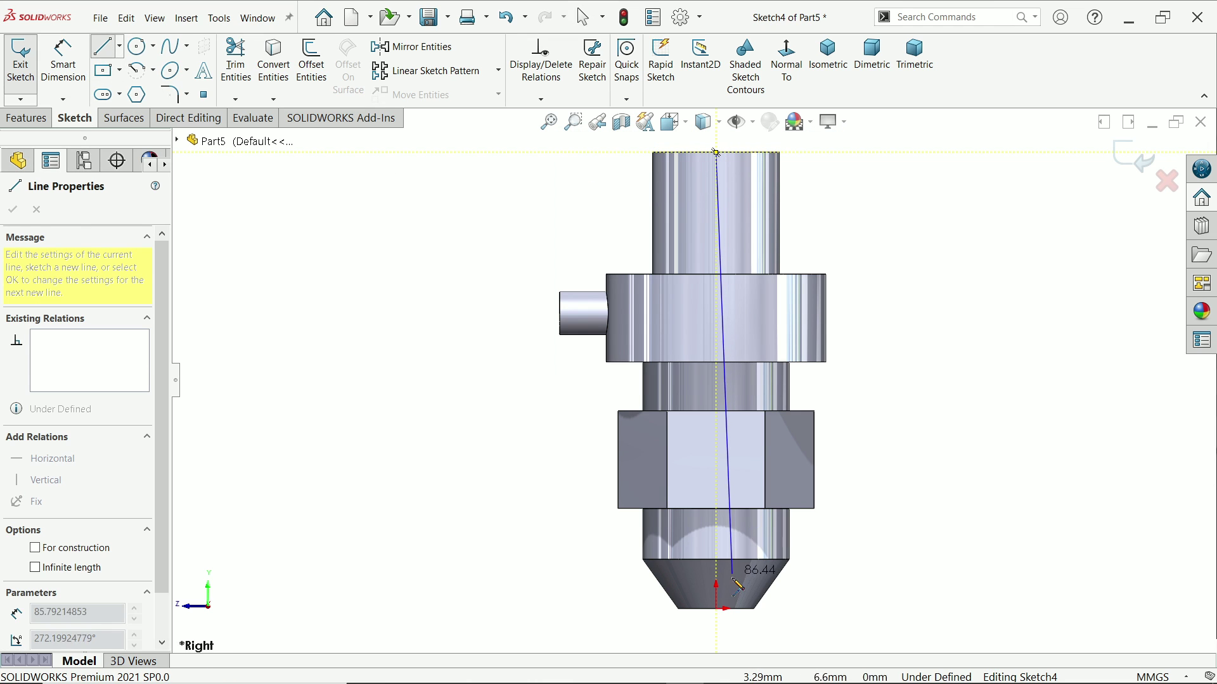
pyautogui.click(717, 609)
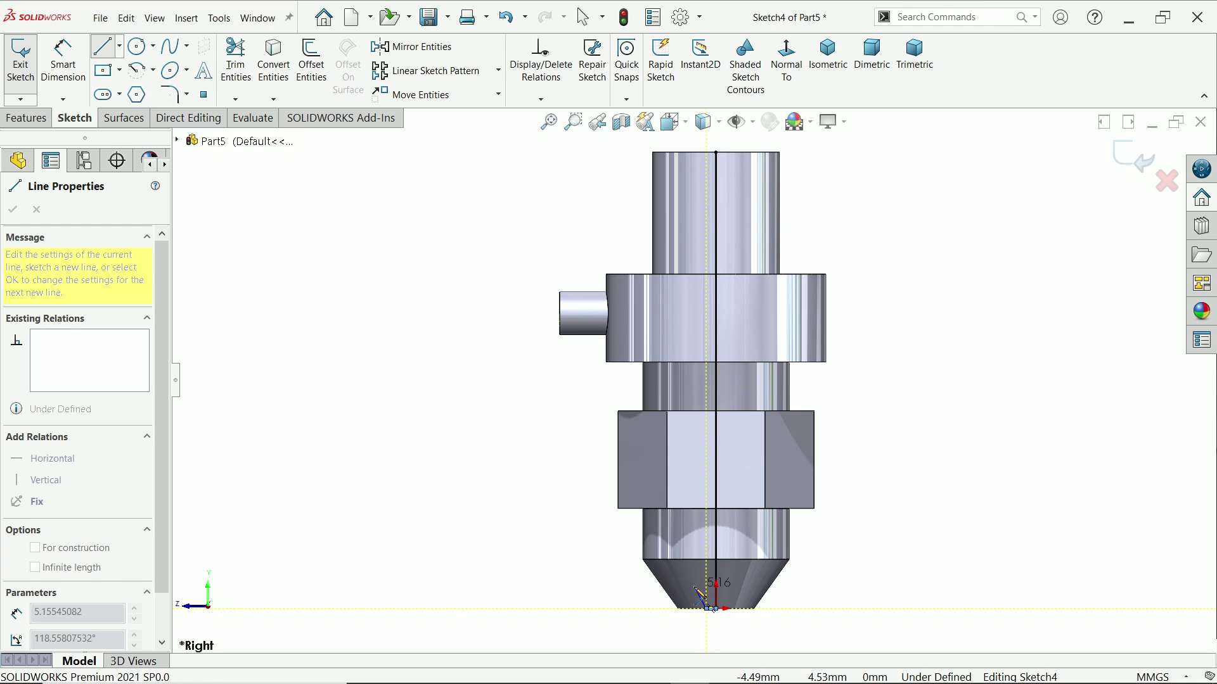
pyautogui.scroll(-3, 702, 593)
pyautogui.scroll(-2, 702, 594)
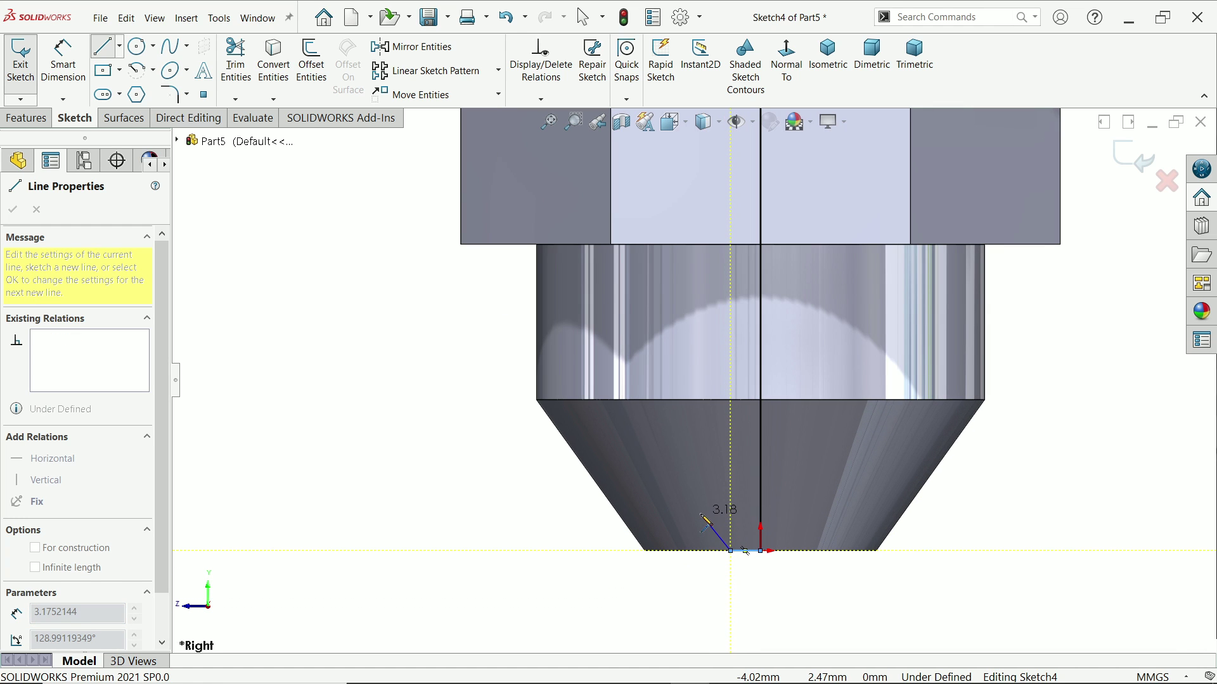
pyautogui.click(694, 514)
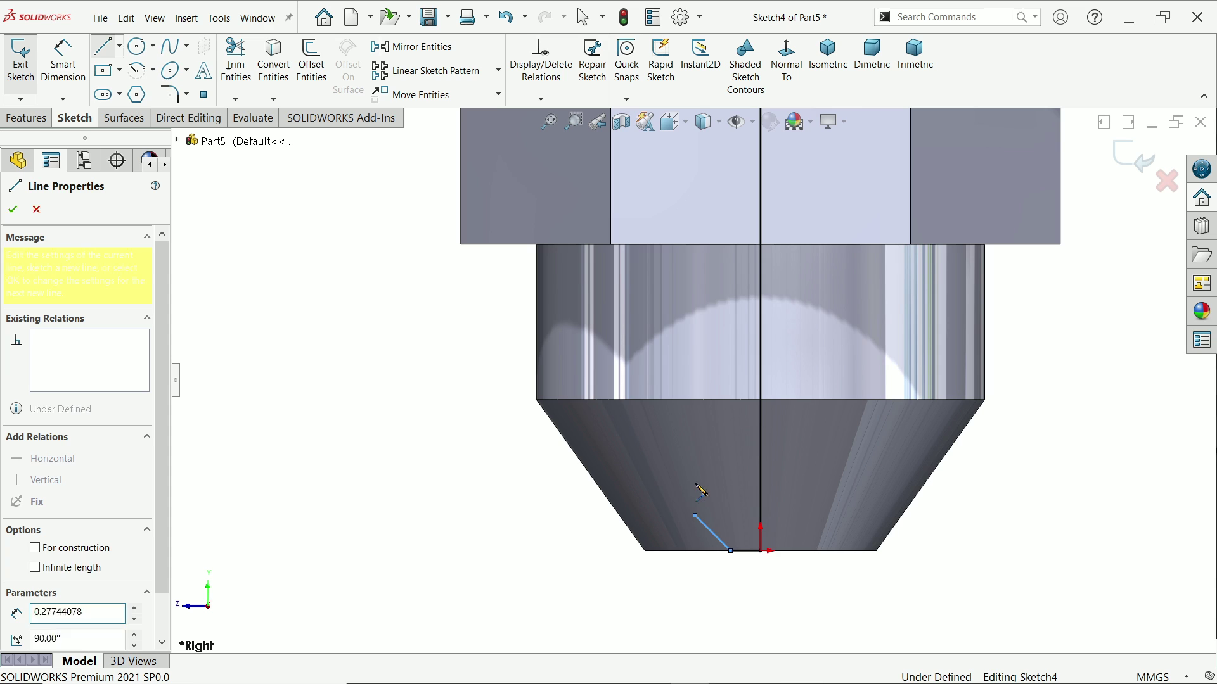
pyautogui.click(697, 249)
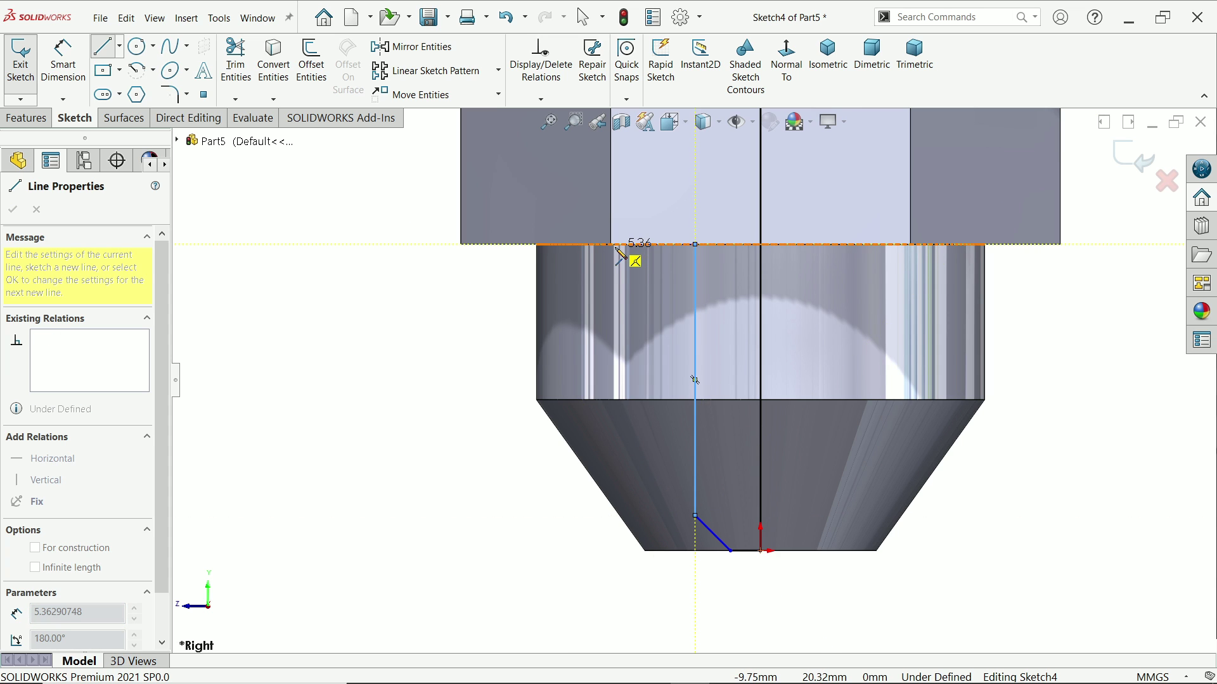
pyautogui.click(613, 244)
pyautogui.scroll(2, 641, 212)
pyautogui.scroll(2, 666, 272)
pyautogui.scroll(-2, 659, 237)
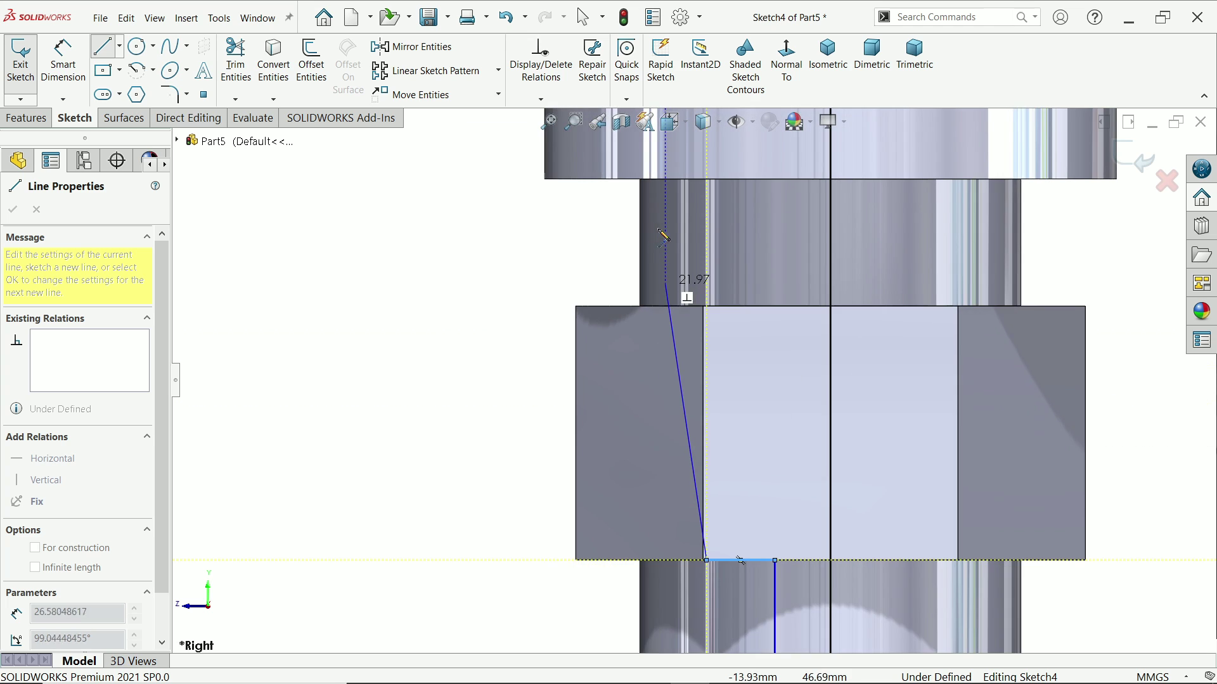
pyautogui.click(712, 187)
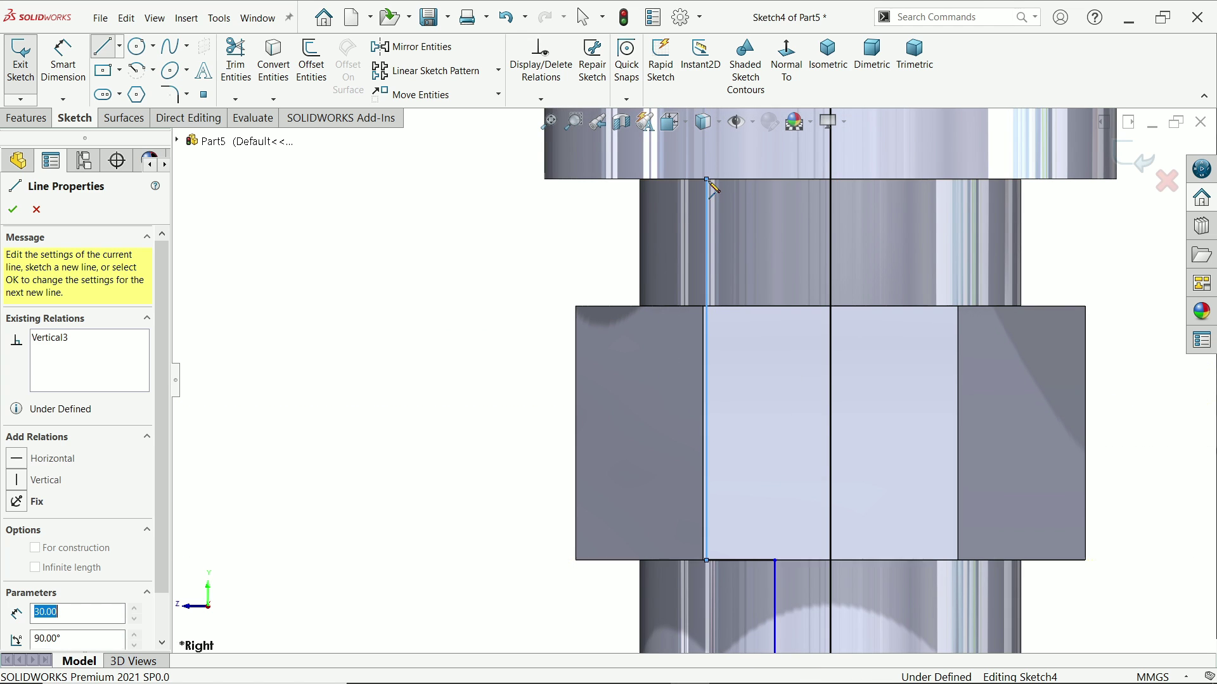
pyautogui.click(770, 180)
pyautogui.scroll(2, 771, 176)
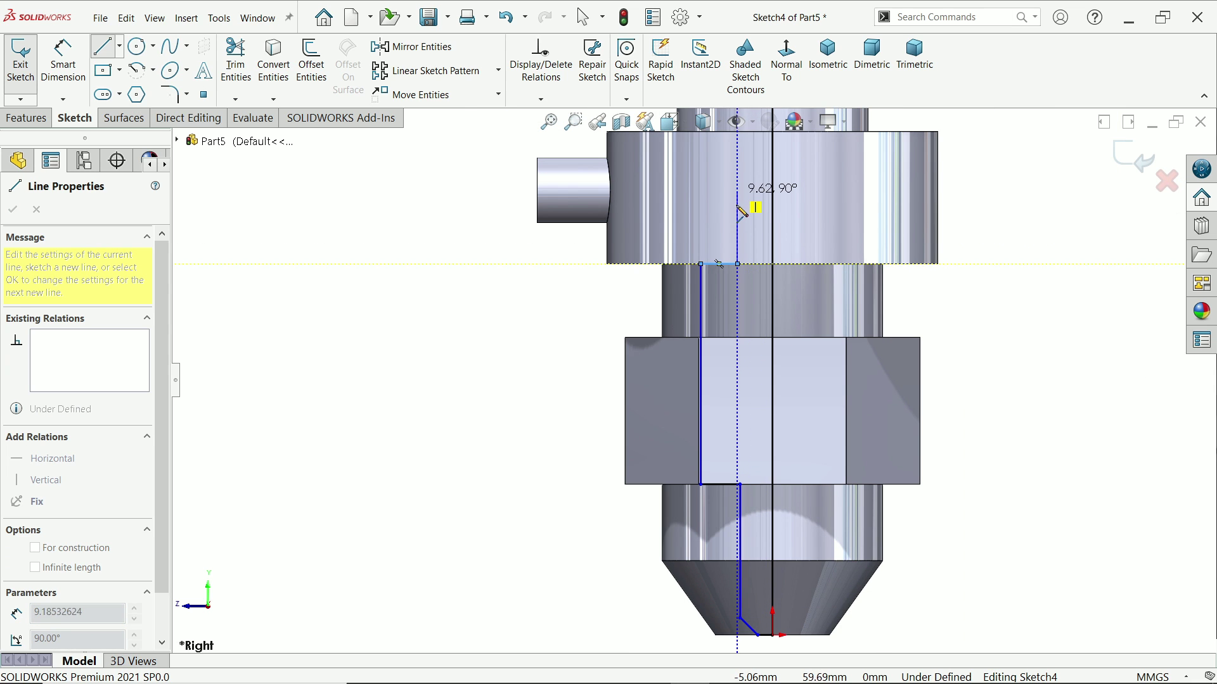
pyautogui.scroll(-2, 739, 210)
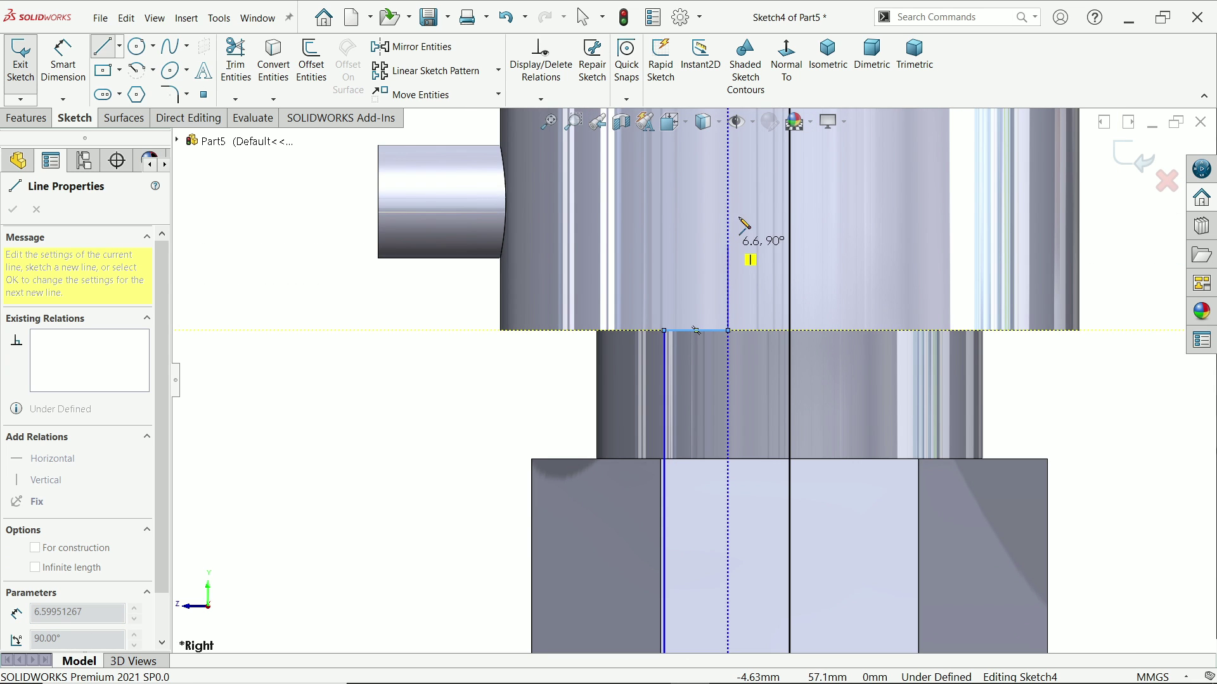
# - Continue the bore profile through the collar steps up to the neck's top edge
pyautogui.click(727, 269)
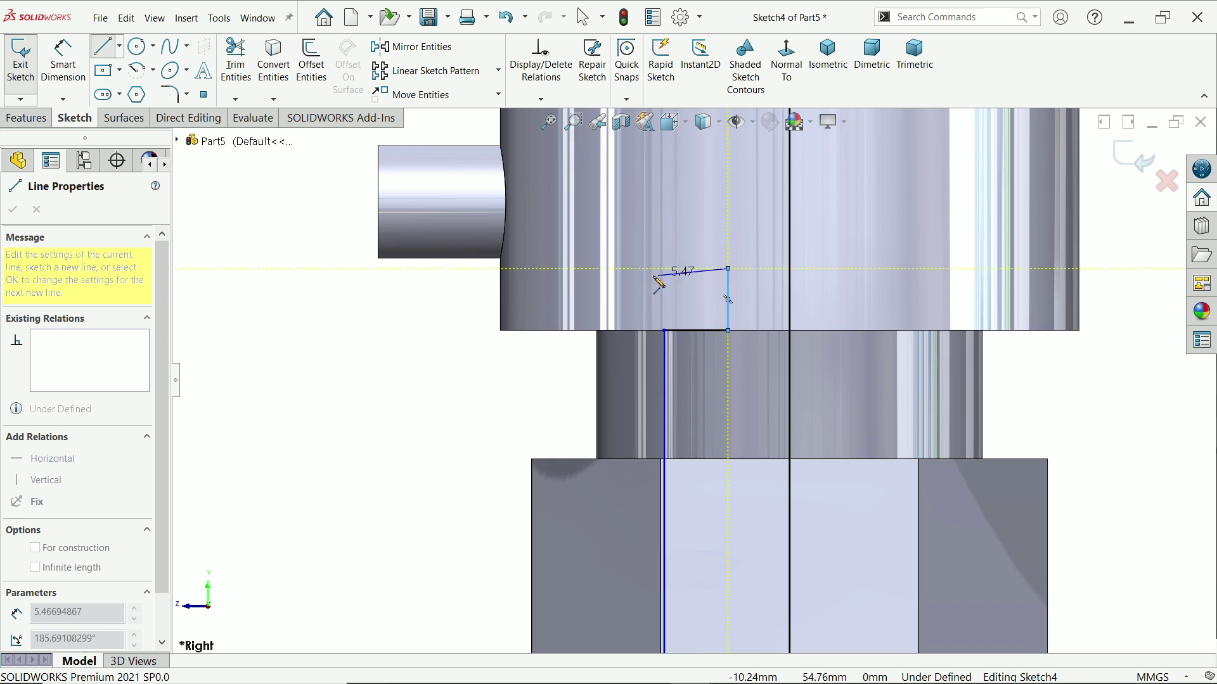
pyautogui.click(625, 279)
pyautogui.scroll(2, 668, 238)
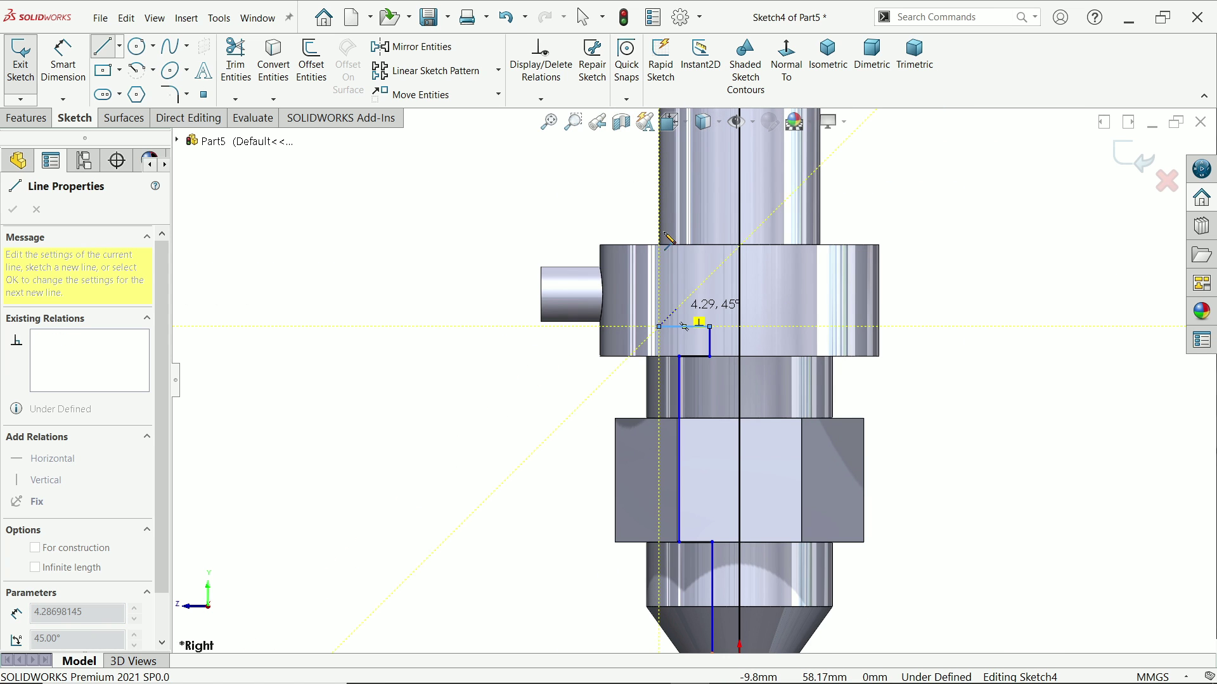
pyautogui.scroll(-3, 668, 237)
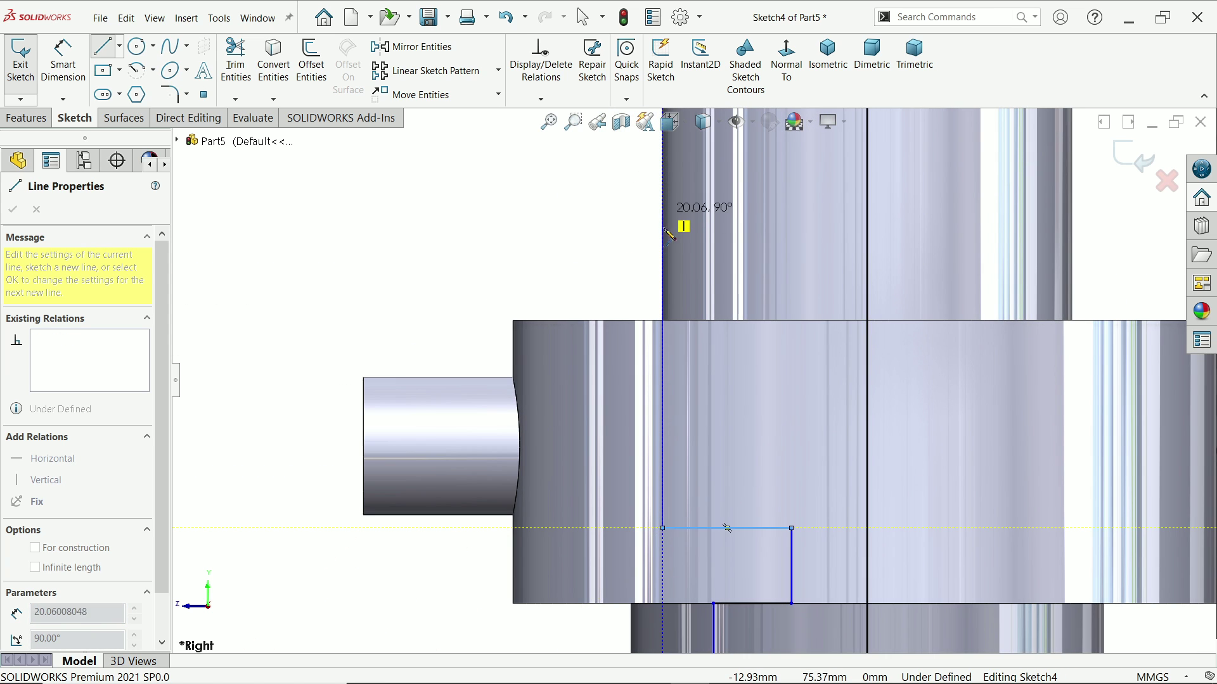
pyautogui.click(663, 321)
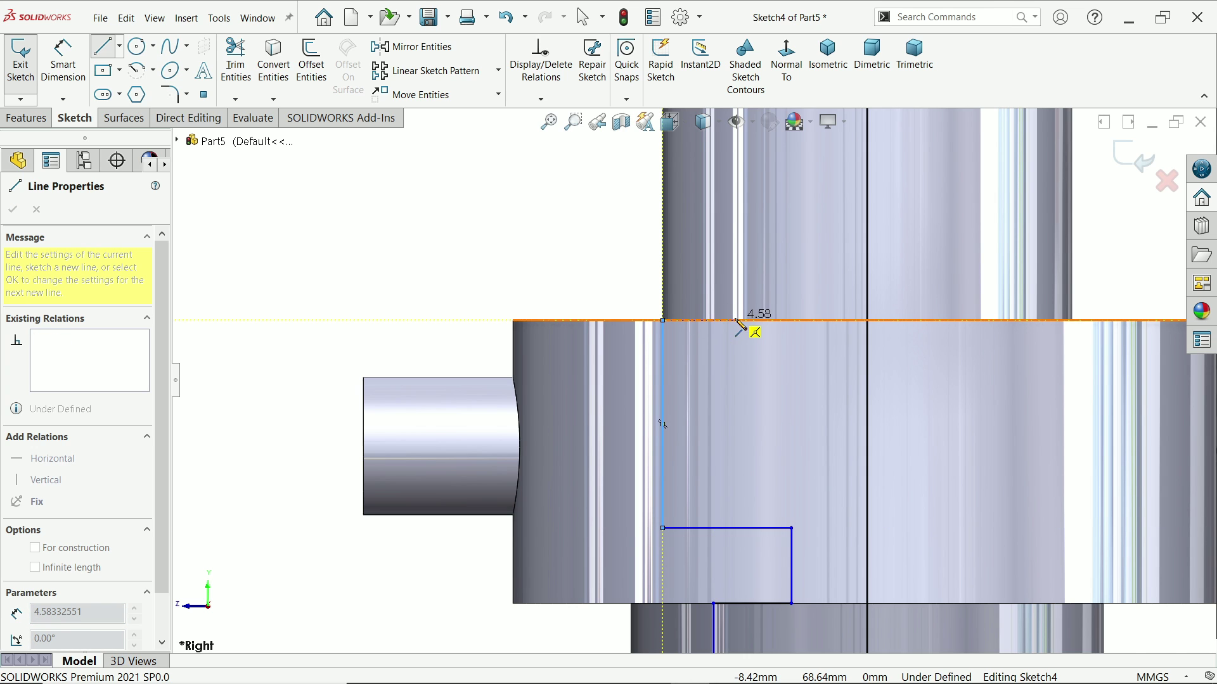
pyautogui.click(715, 321)
pyautogui.scroll(2, 716, 323)
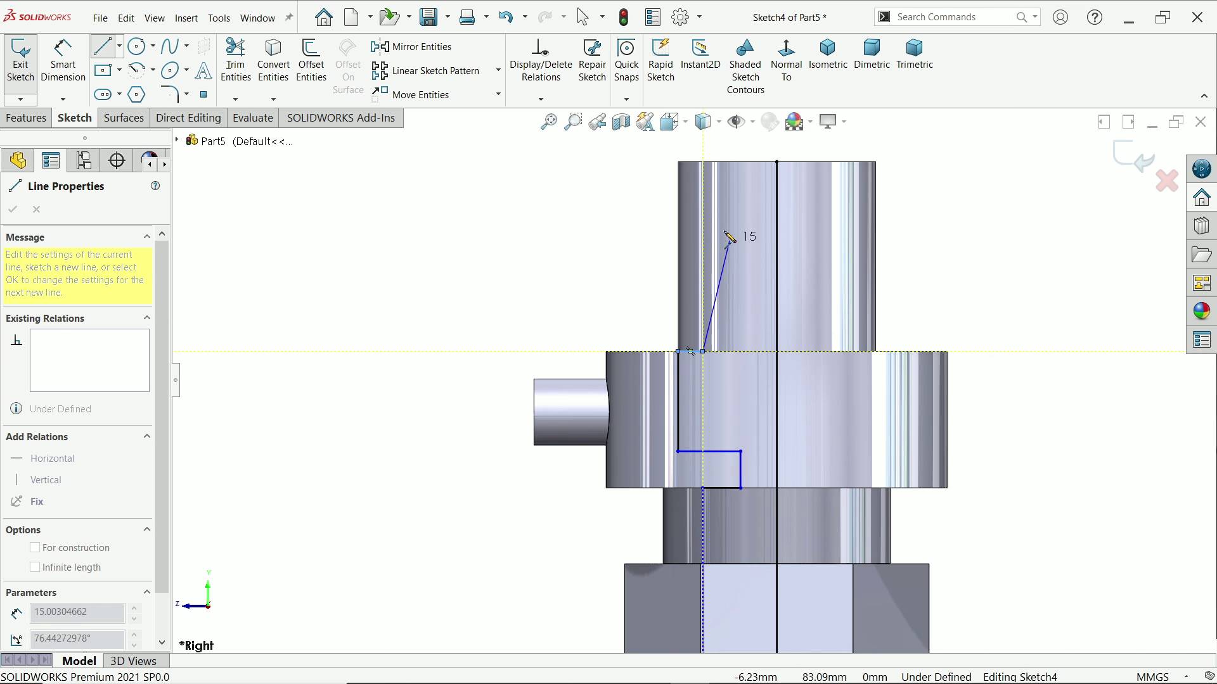
pyautogui.click(712, 169)
pyautogui.click(779, 164)
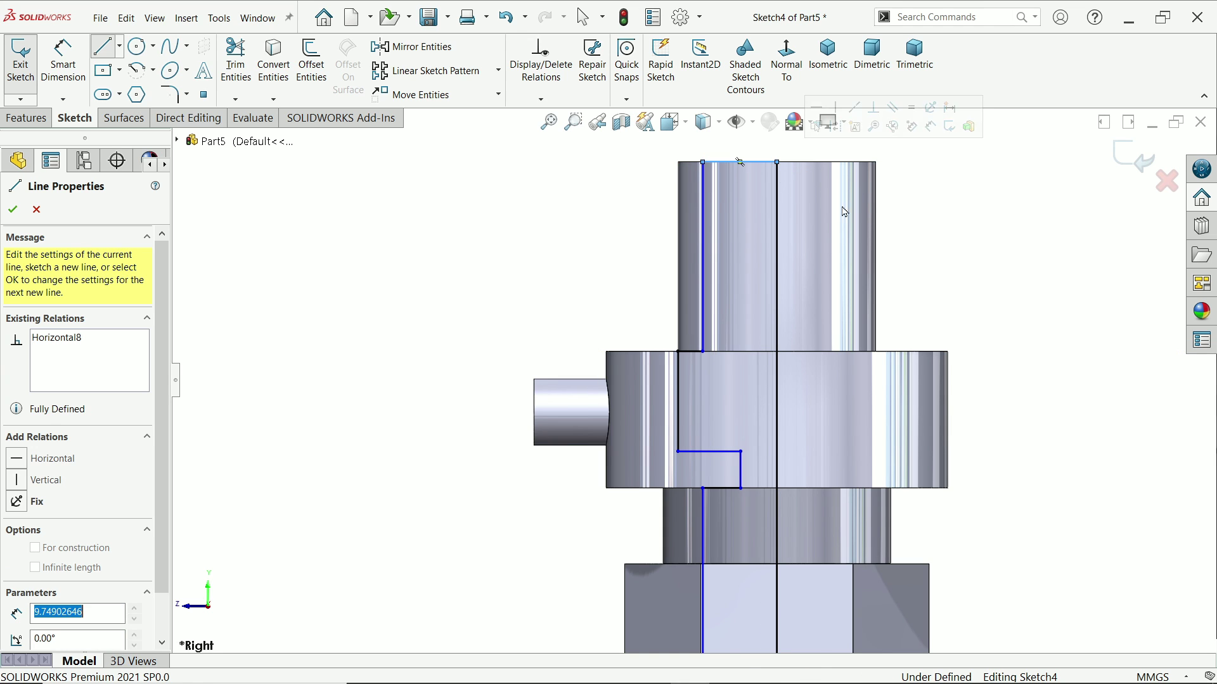
pyautogui.rightClick(899, 167)
pyautogui.click(923, 233)
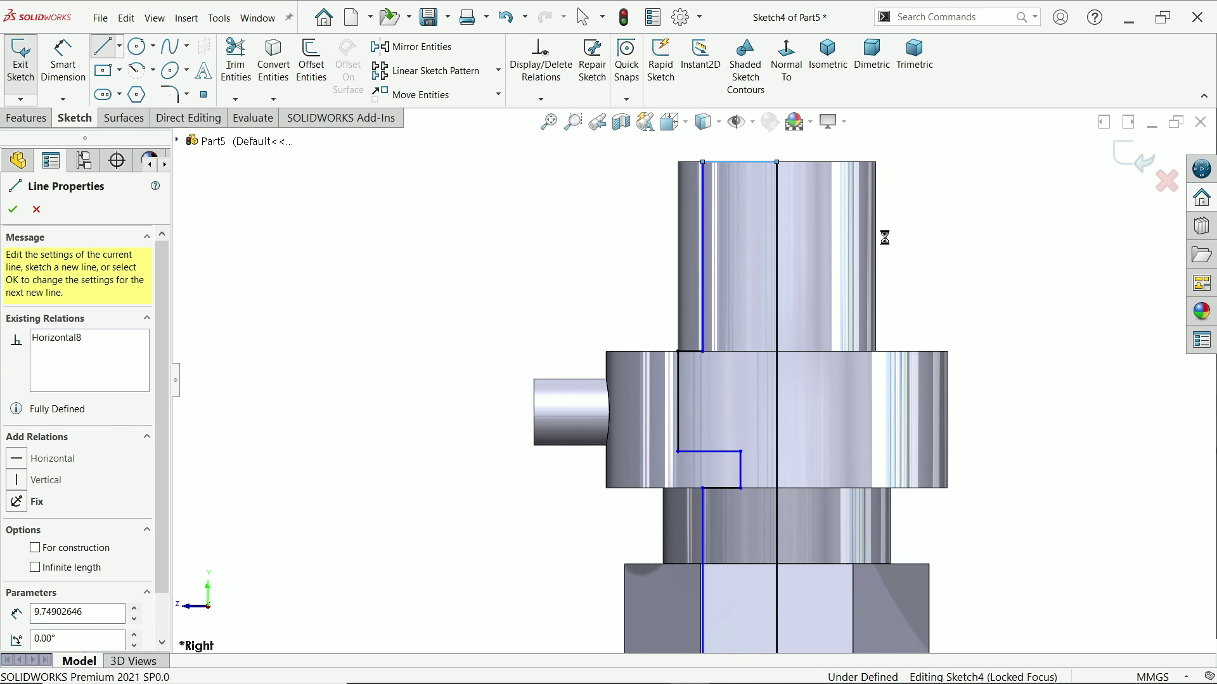
# - Dimension the neck bore diameter to 18 mm about the centreline
pyautogui.click(777, 243)
pyautogui.press('Escape')
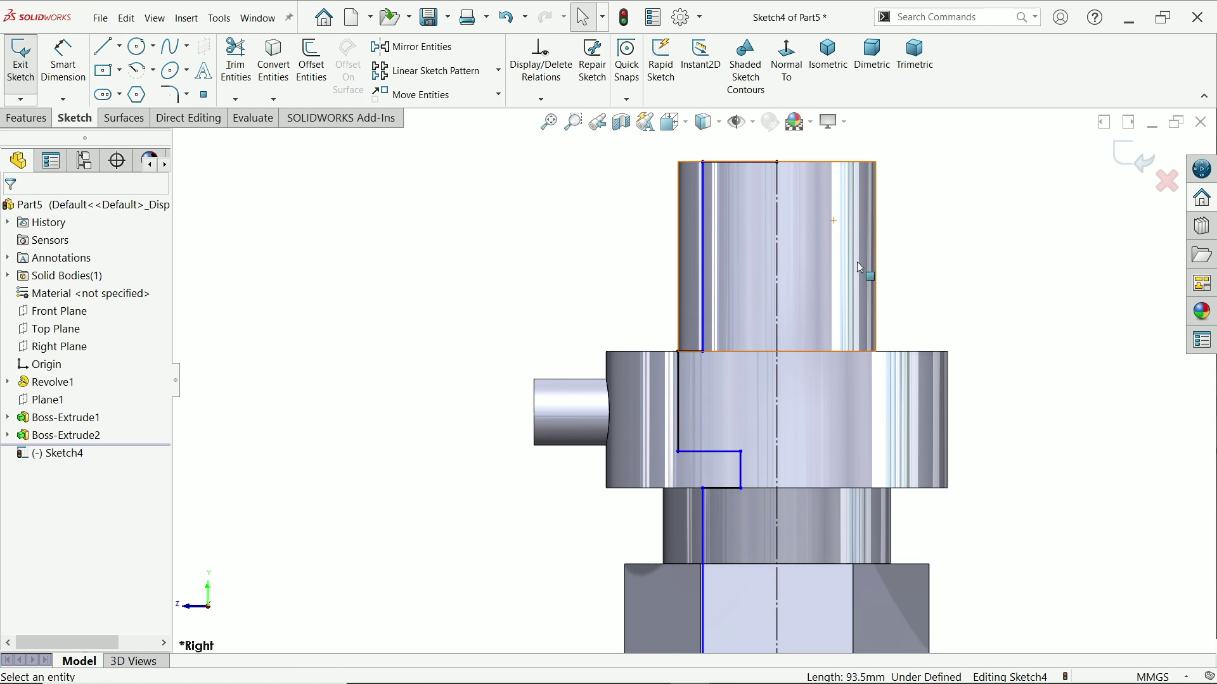
pyautogui.scroll(3, 863, 275)
pyautogui.scroll(-2, 743, 529)
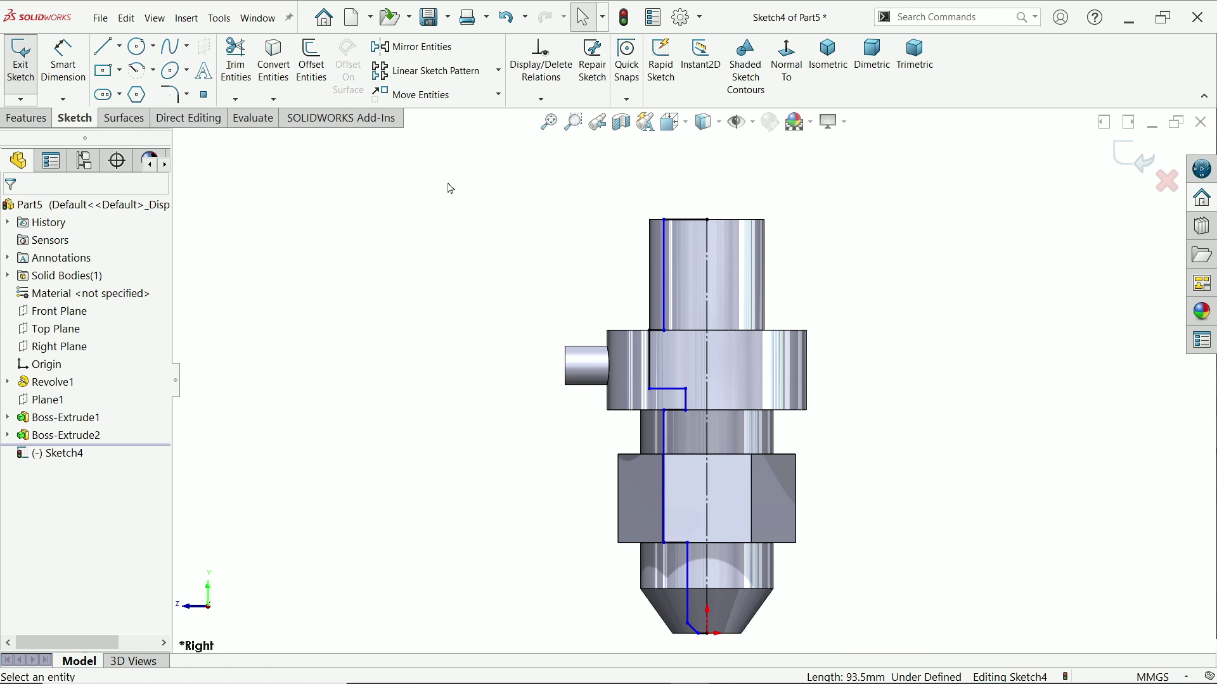
pyautogui.click(63, 62)
pyautogui.scroll(-1, 706, 239)
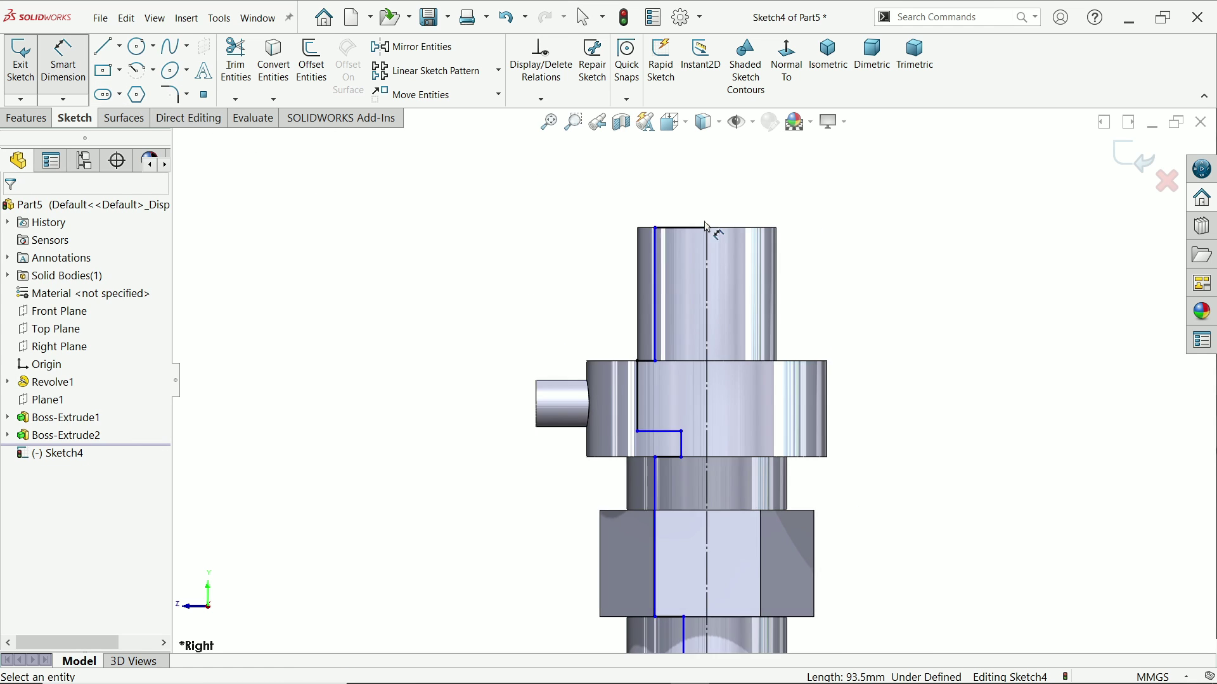
pyautogui.scroll(-1, 709, 269)
pyautogui.click(644, 263)
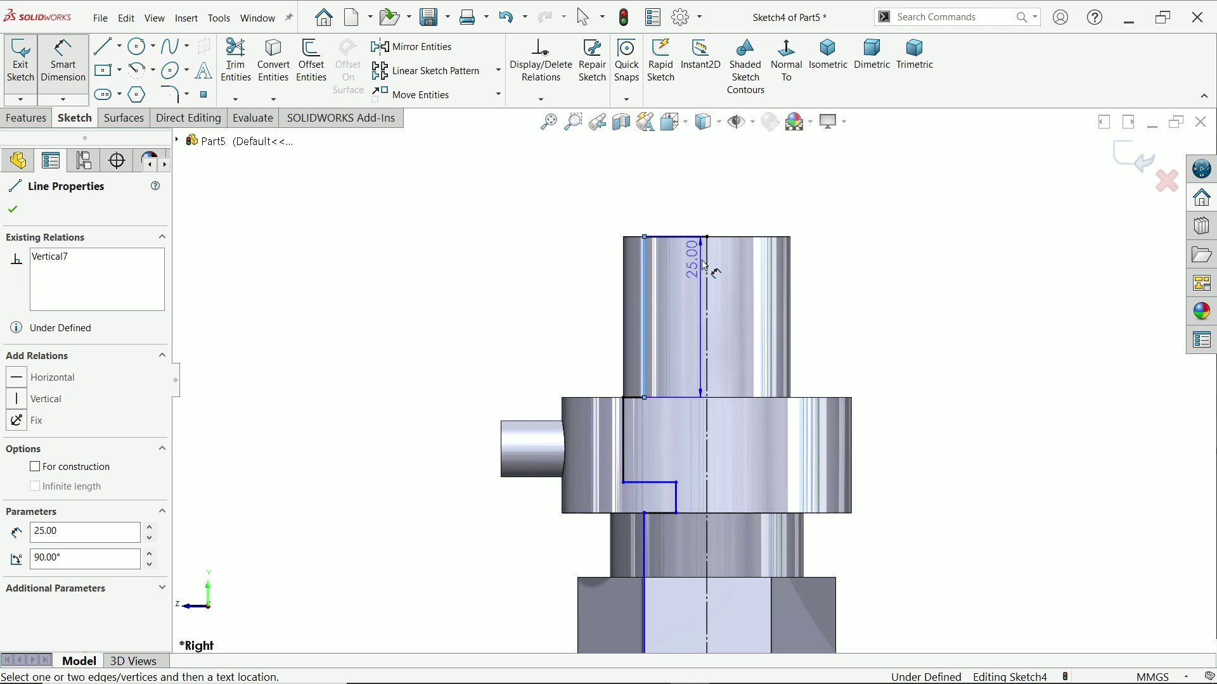
pyautogui.click(706, 265)
pyautogui.click(721, 196)
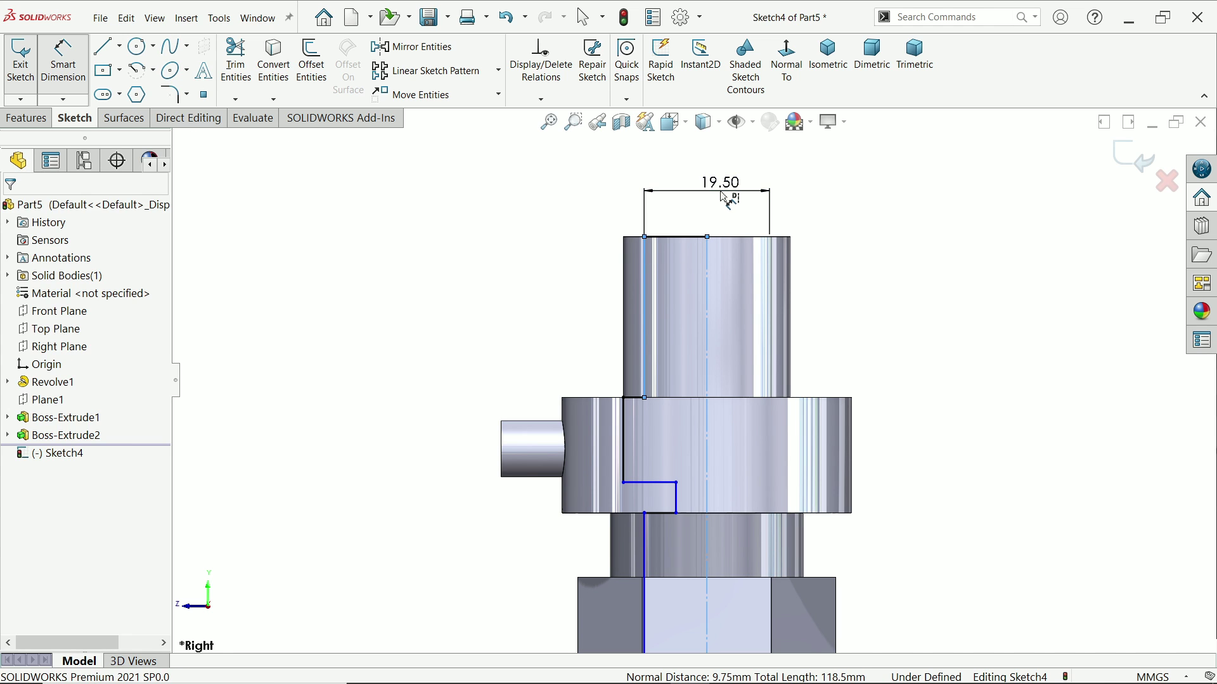
pyautogui.write('18')
pyautogui.press('Return')
pyautogui.scroll(-1, 627, 436)
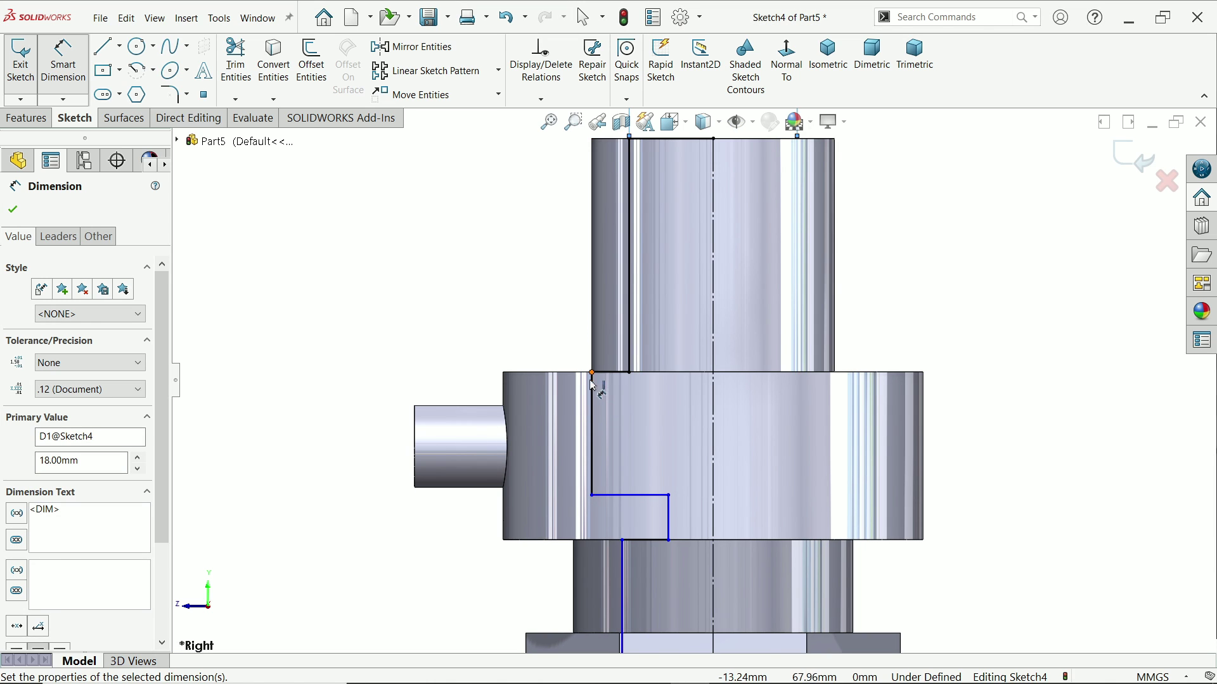
# - Dimension the collar step at 5.7 mm and the lower bore at 9.5 mm
pyautogui.click(668, 525)
pyautogui.click(699, 460)
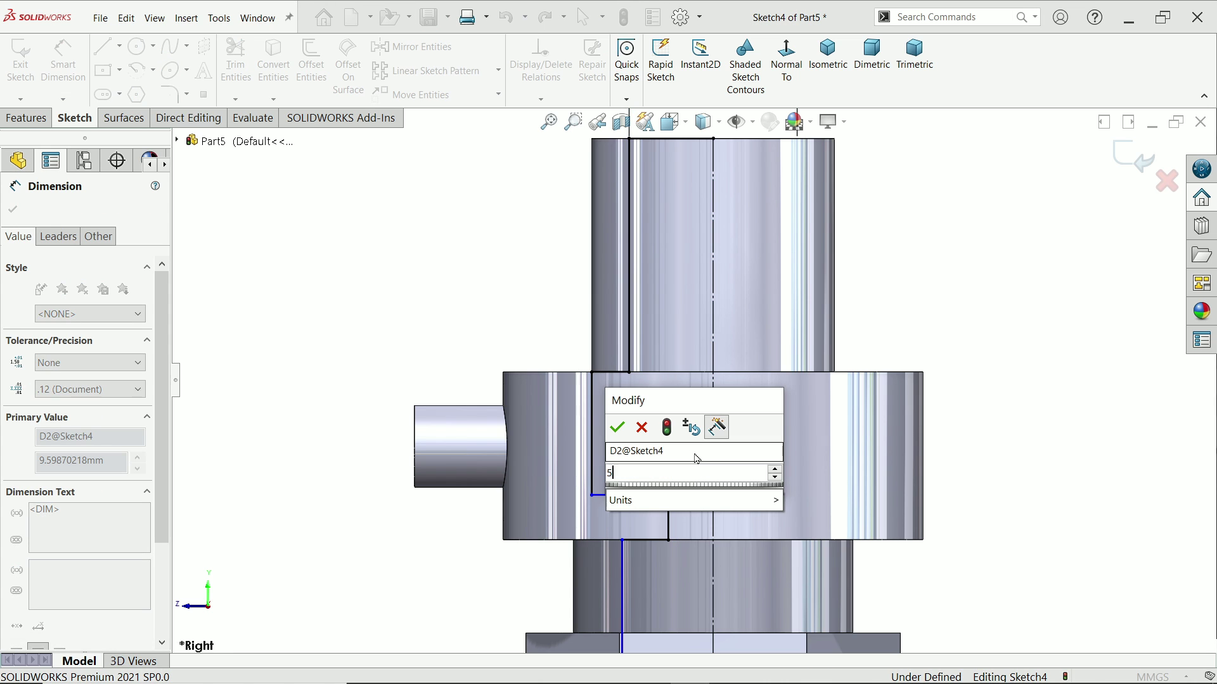
pyautogui.write('5.7')
pyautogui.press('Return')
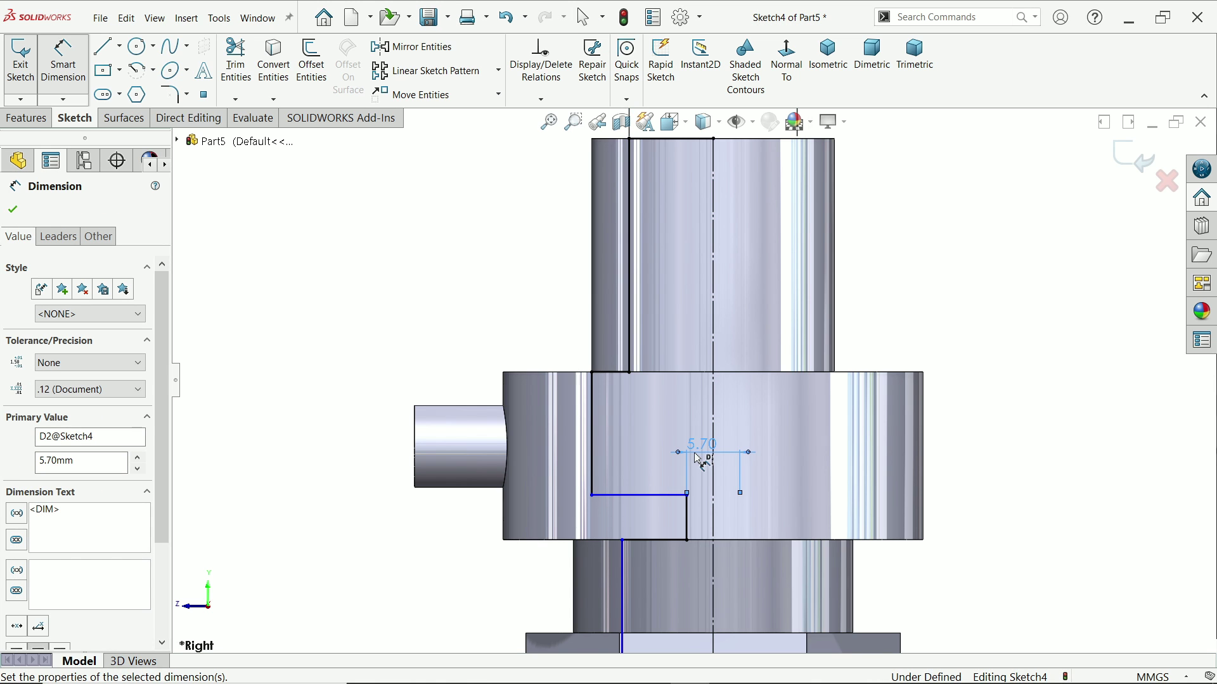
pyautogui.scroll(3, 687, 488)
pyautogui.scroll(-3, 671, 386)
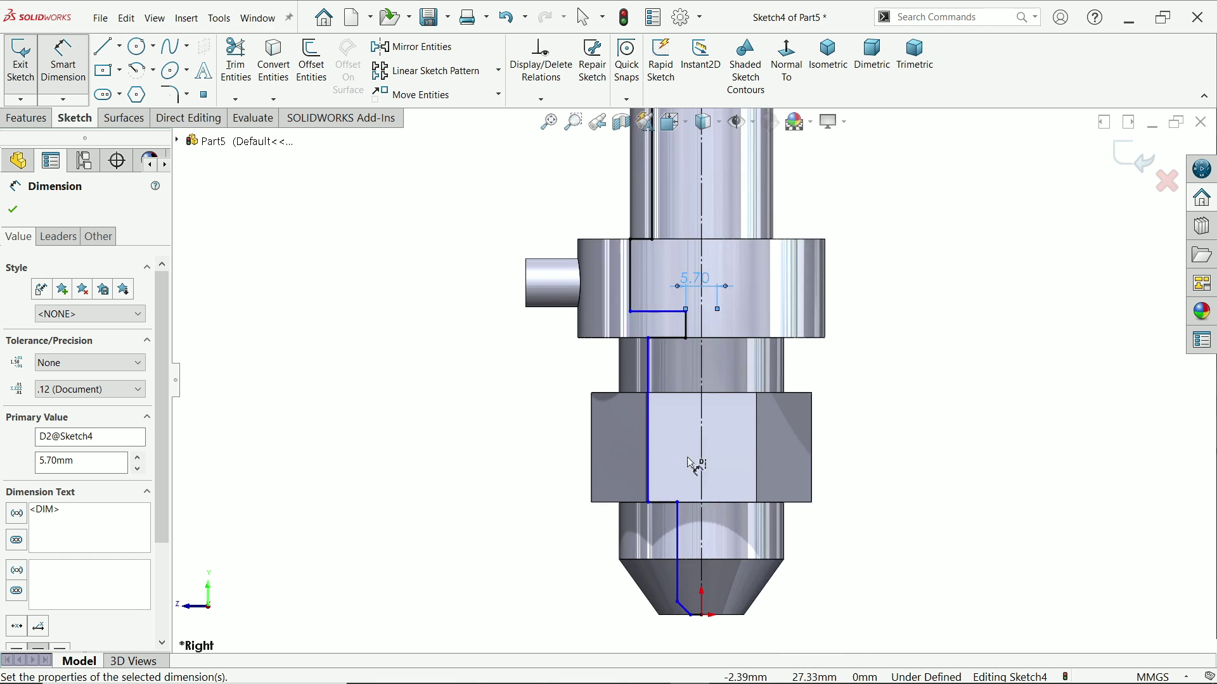
pyautogui.scroll(-1, 671, 385)
pyautogui.scroll(1, 714, 557)
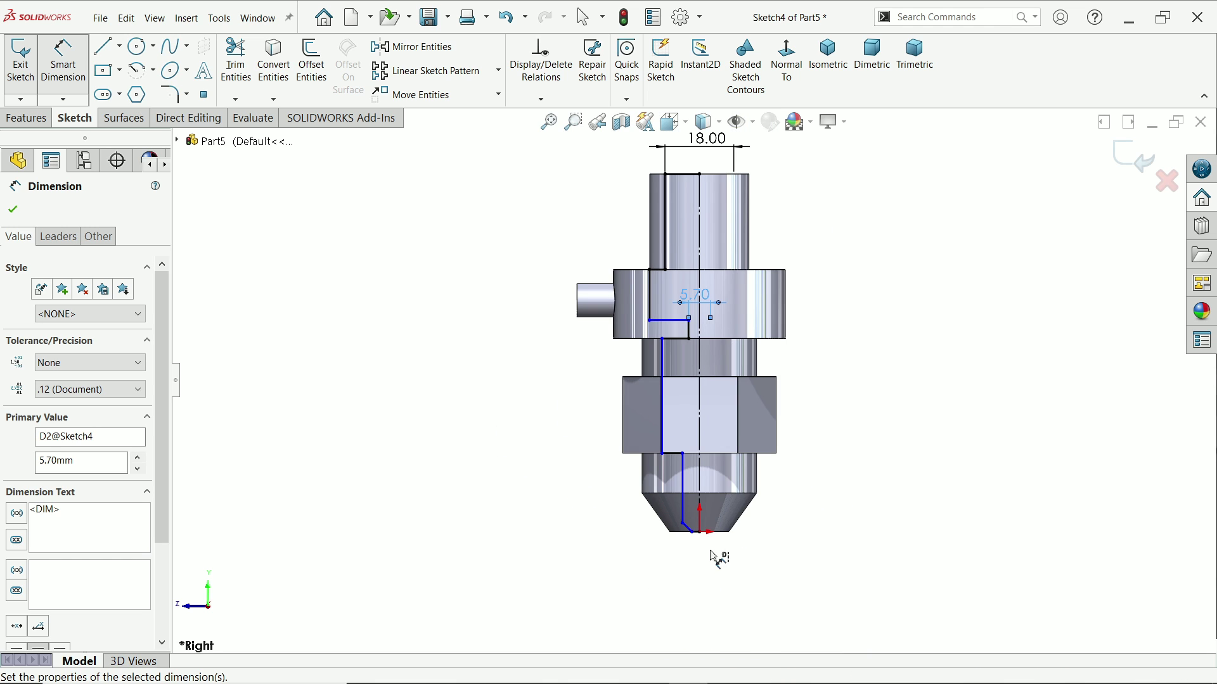
pyautogui.scroll(-3, 712, 388)
pyautogui.scroll(-2, 678, 367)
pyautogui.click(664, 374)
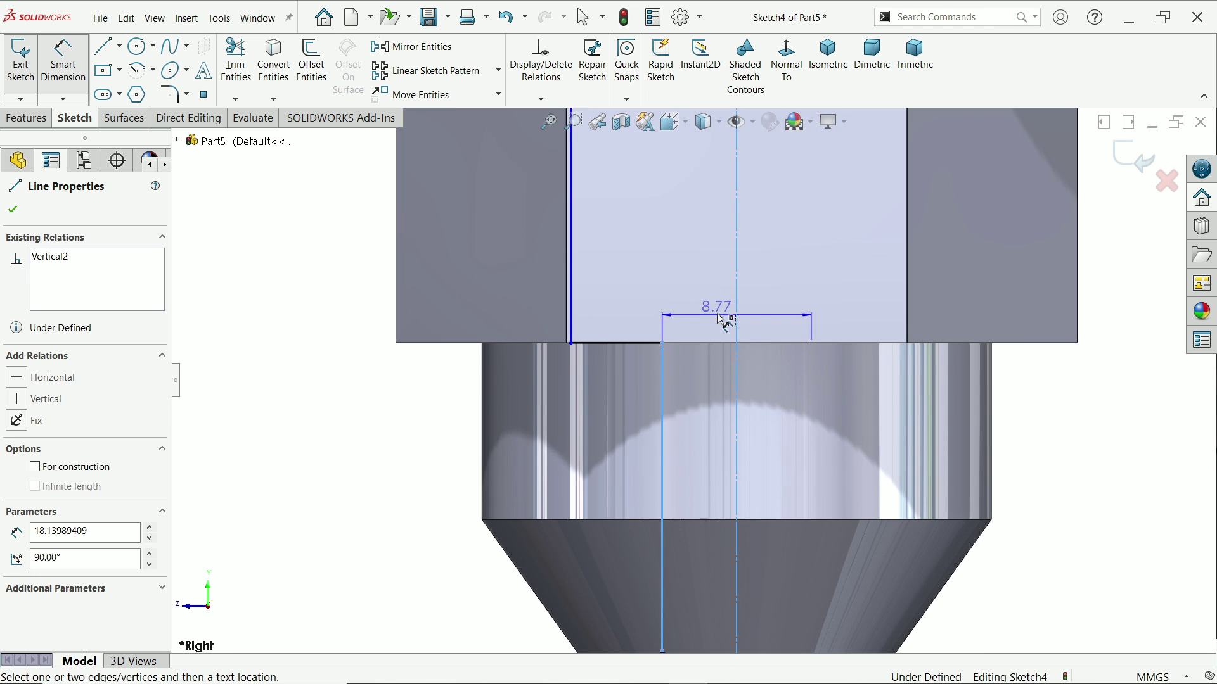
pyautogui.click(721, 314)
pyautogui.write('9.')
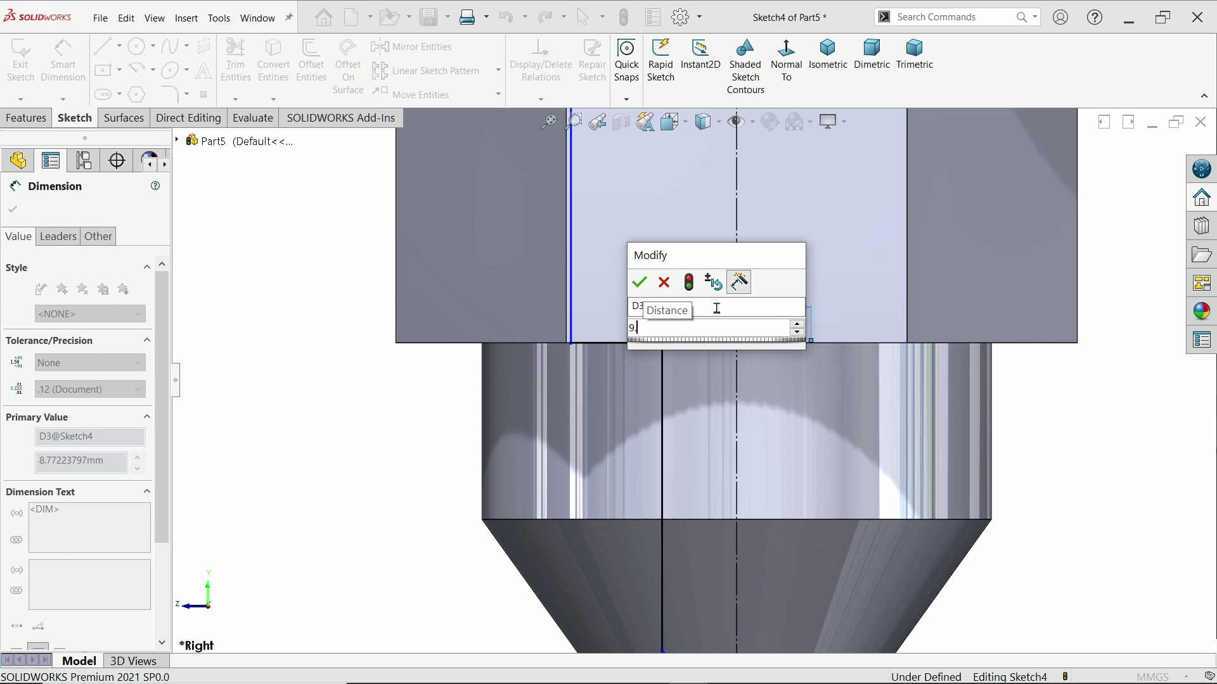
pyautogui.write('5')
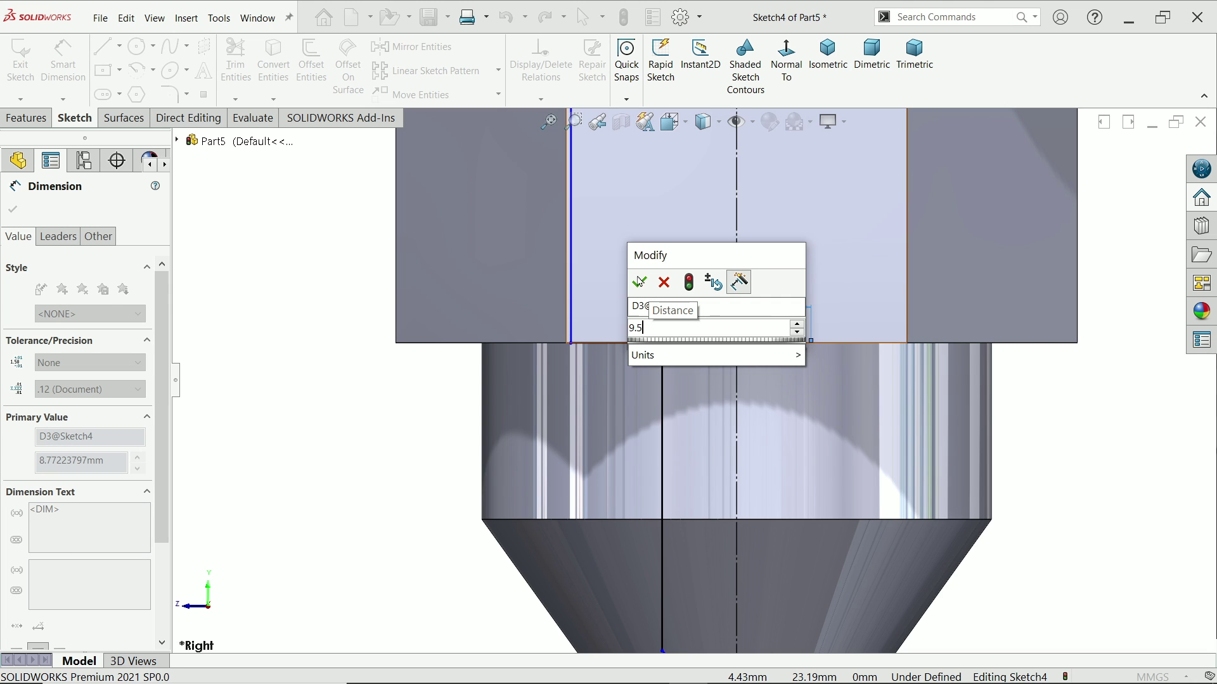
pyautogui.click(638, 280)
pyautogui.scroll(-2, 747, 570)
pyautogui.scroll(-1, 668, 603)
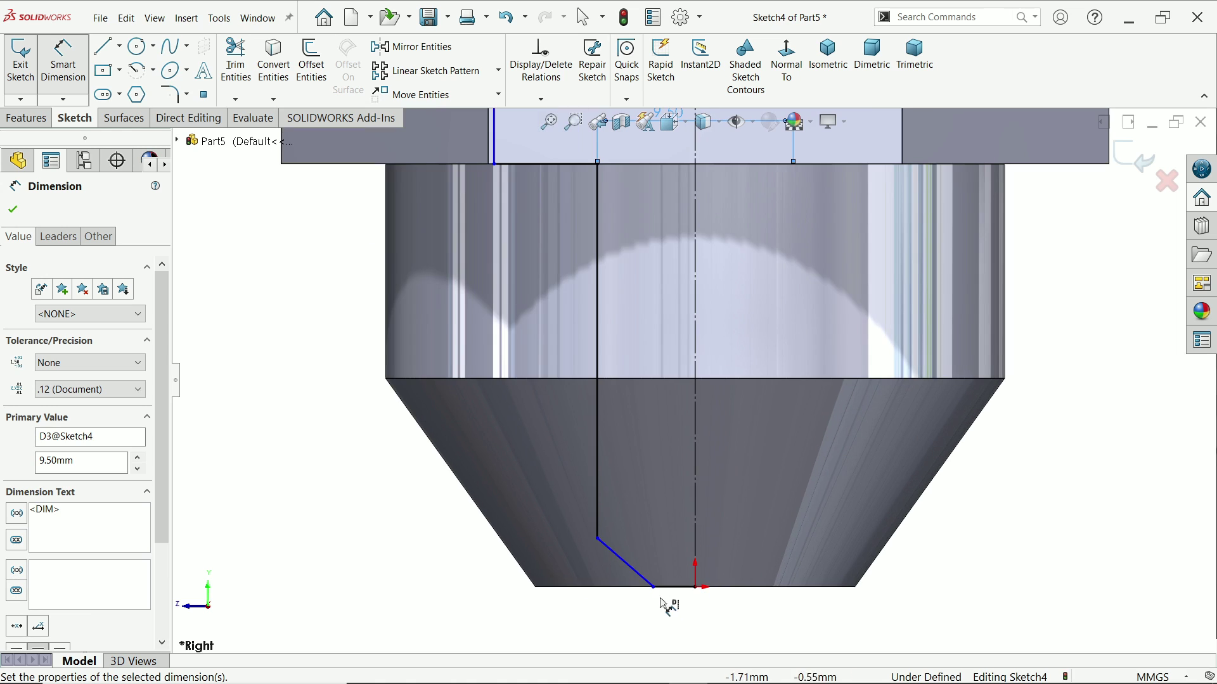
pyautogui.scroll(-2, 668, 604)
# - Give the tip chamfer a 3.5 mm base length and a 45° angle
pyautogui.click(655, 524)
pyautogui.click(742, 521)
pyautogui.click(739, 568)
pyautogui.write('4.')
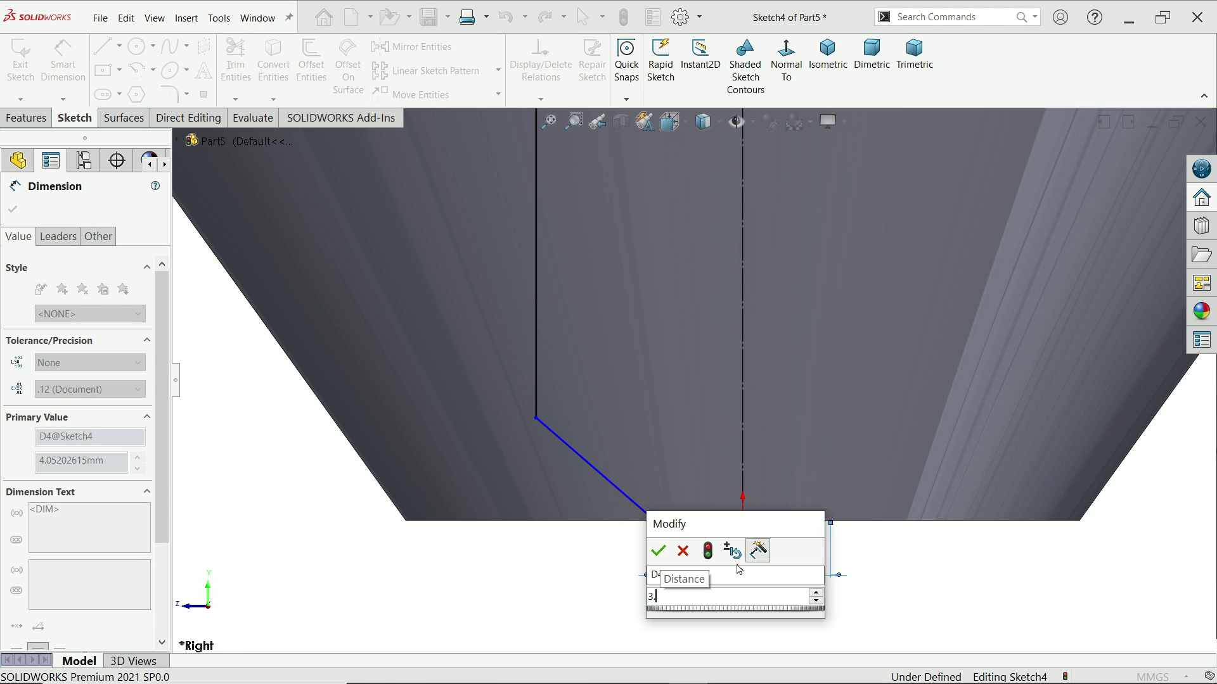
pyautogui.press('Escape')
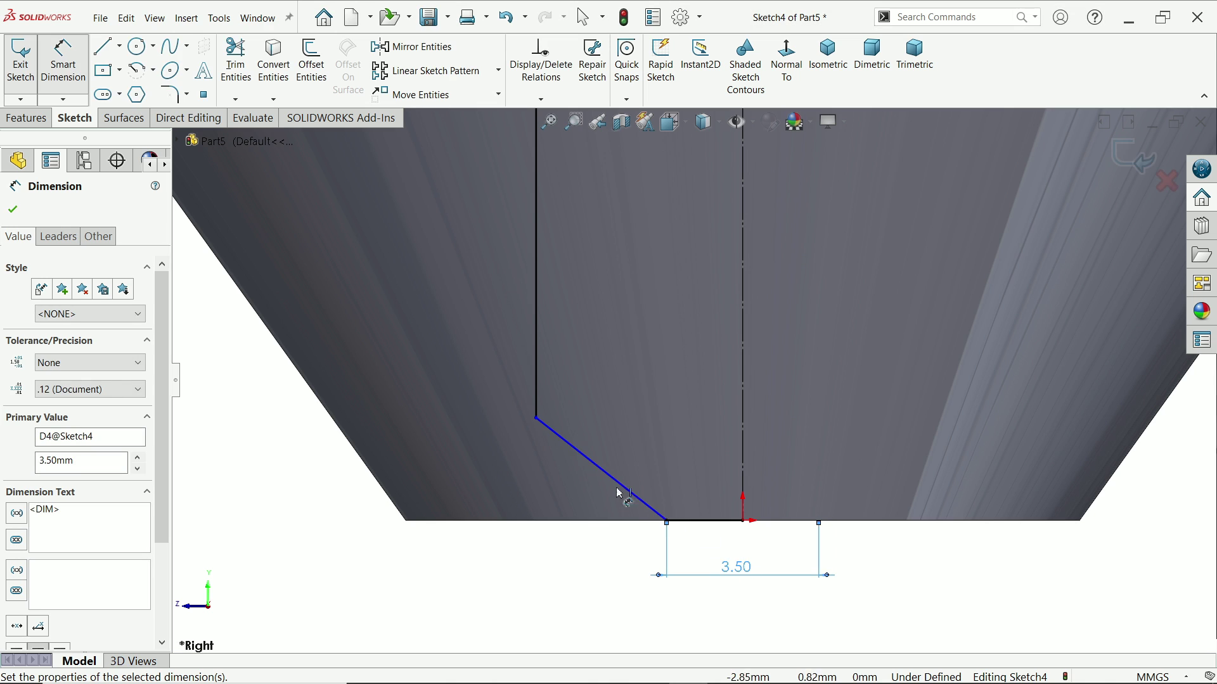
pyautogui.click(620, 488)
pyautogui.scroll(-3, 628, 516)
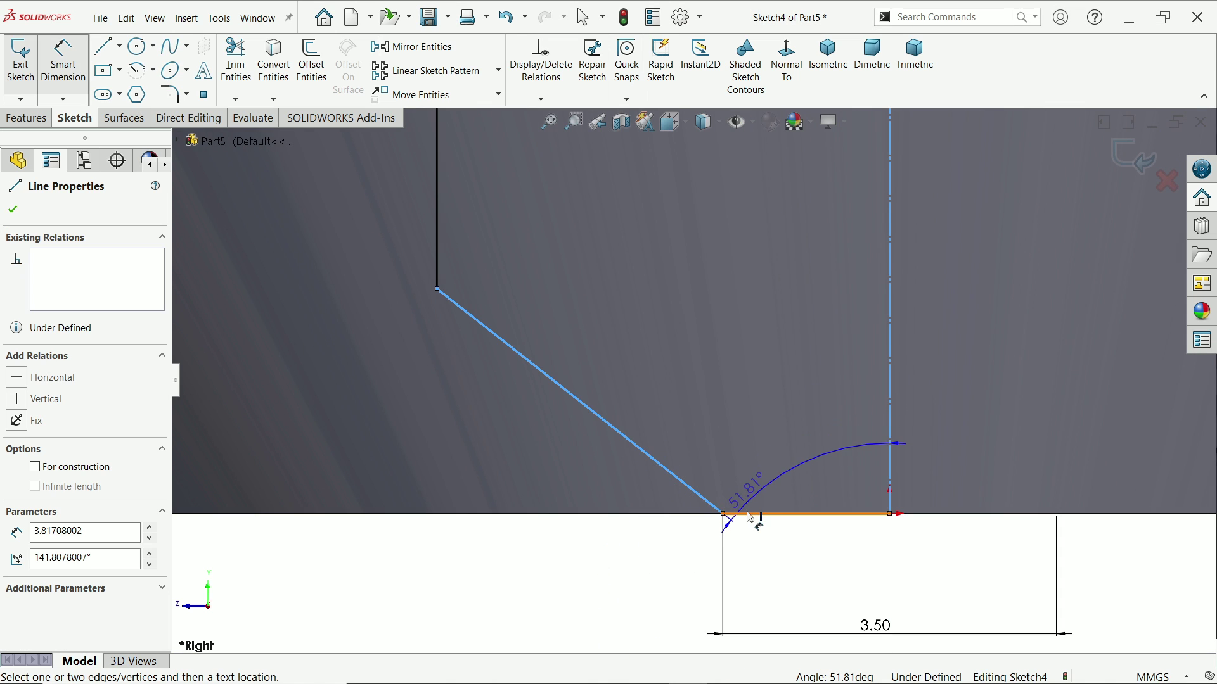
pyautogui.click(737, 514)
pyautogui.click(494, 430)
pyautogui.write('45')
pyautogui.press('Return')
pyautogui.scroll(3, 666, 419)
pyautogui.scroll(3, 680, 397)
pyautogui.scroll(3, 679, 397)
pyautogui.scroll(-1, 716, 226)
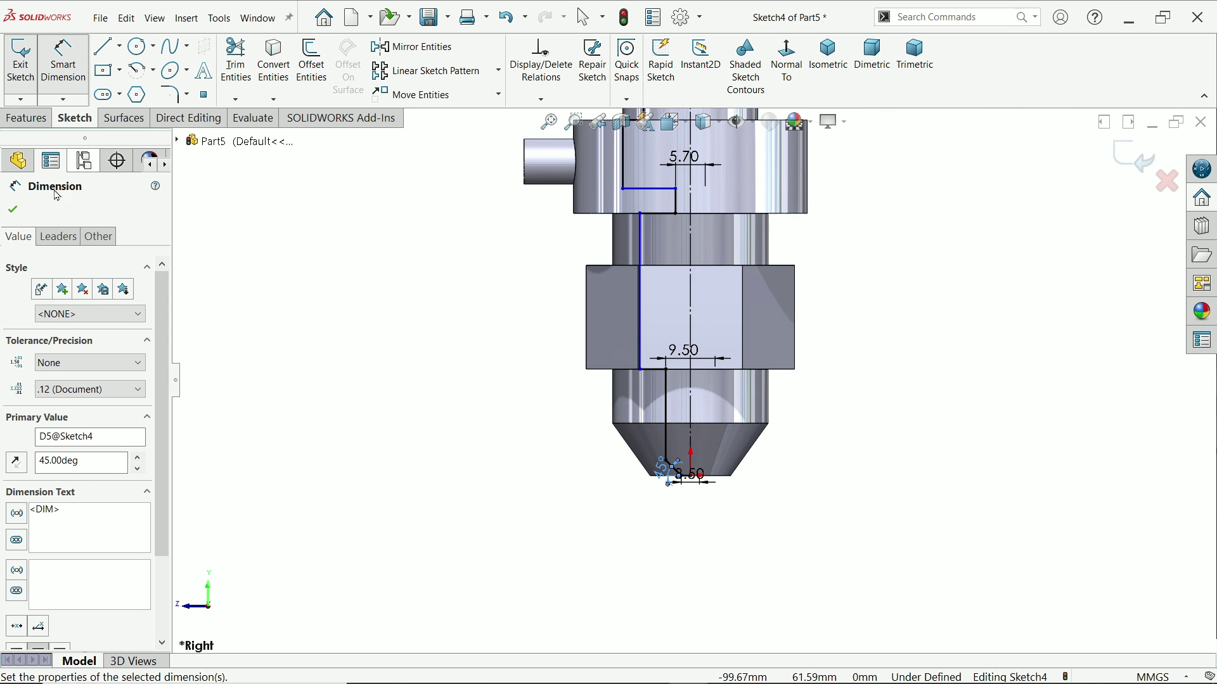
# - Make the upper and lower vertical bore lines collinear
pyautogui.click(13, 212)
pyautogui.scroll(-3, 664, 302)
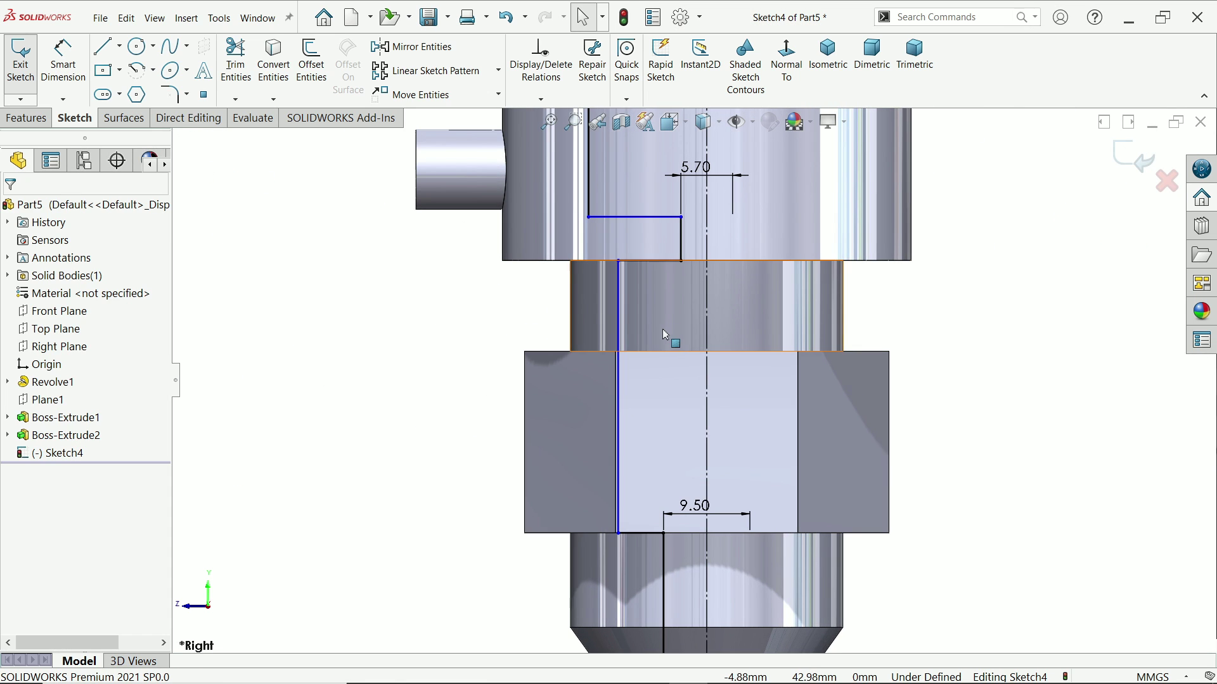
pyautogui.scroll(2, 647, 310)
pyautogui.scroll(1, 647, 311)
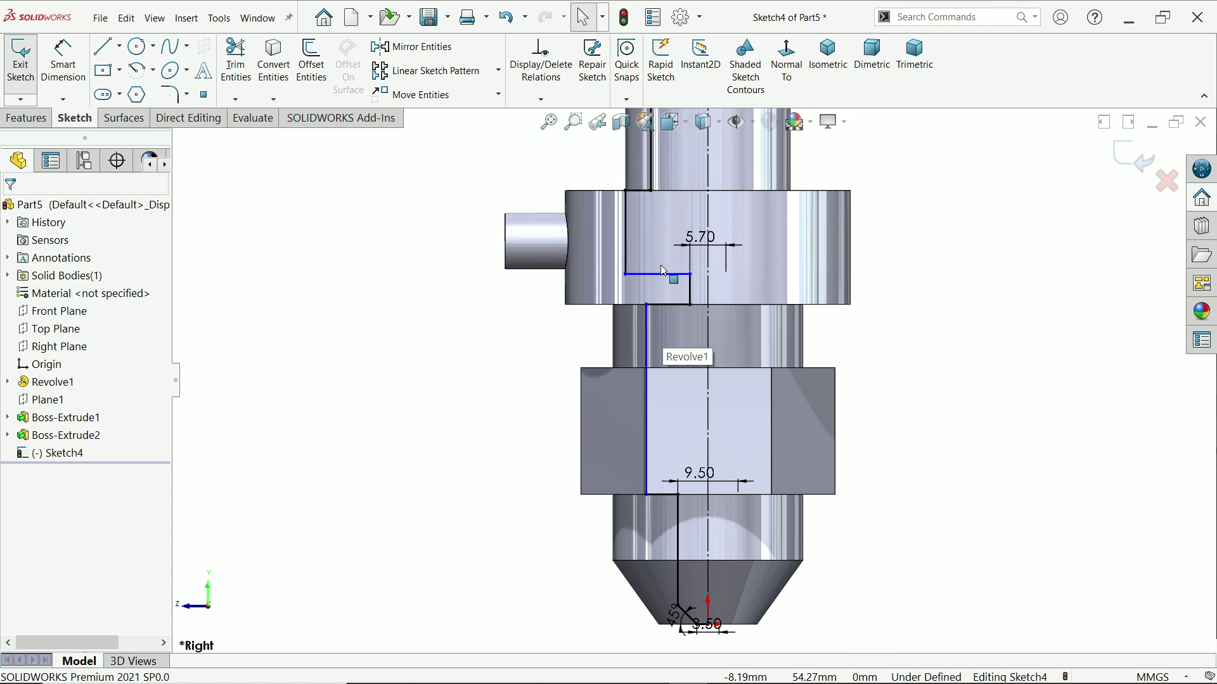
pyautogui.scroll(-1, 650, 186)
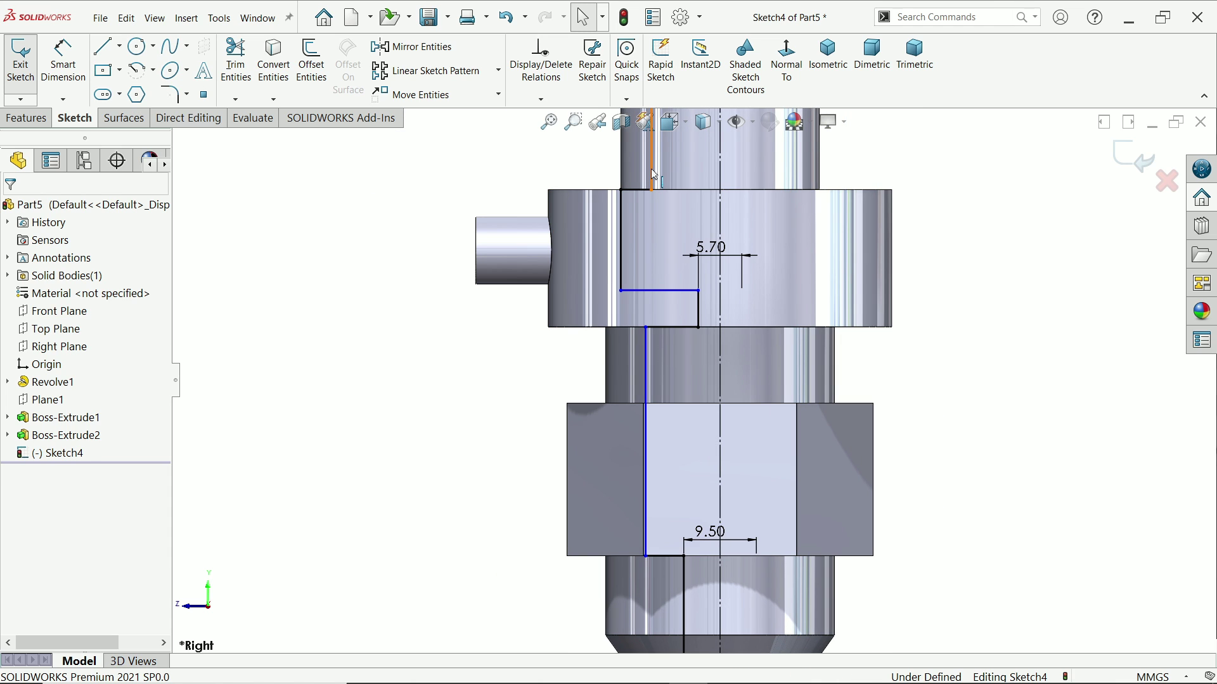
pyautogui.click(651, 174)
pyautogui.keyDown('ctrl'); pyautogui.click(647, 344); pyautogui.keyUp('ctrl')
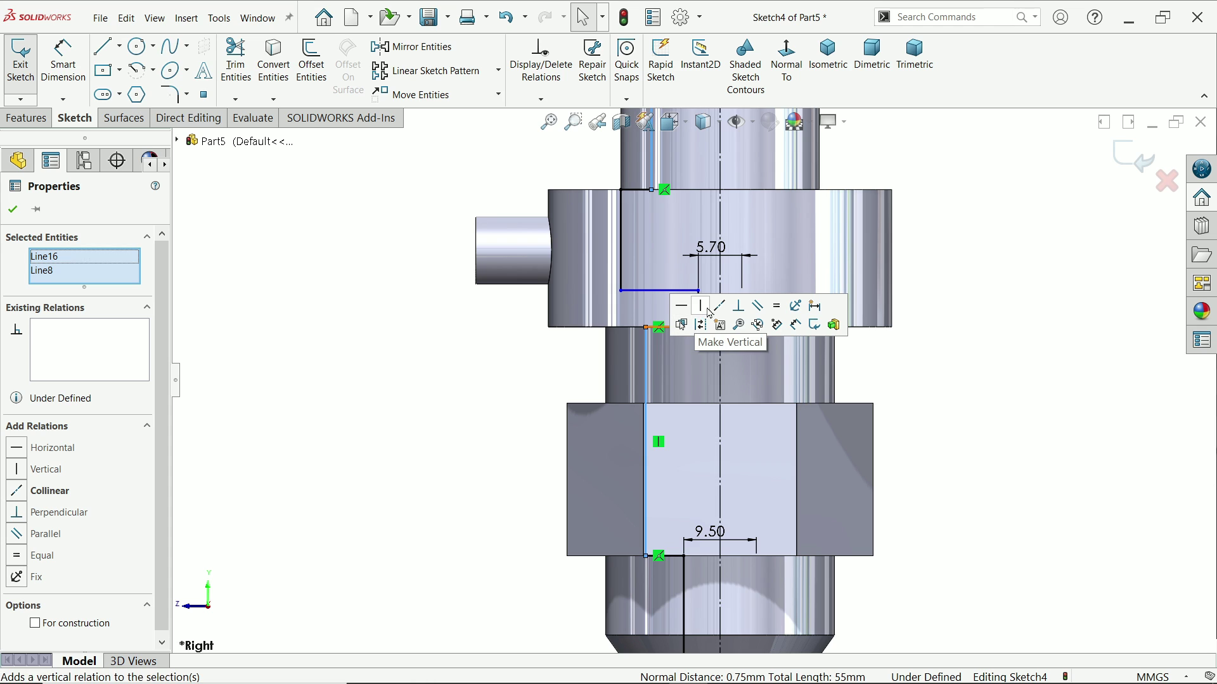
pyautogui.click(718, 305)
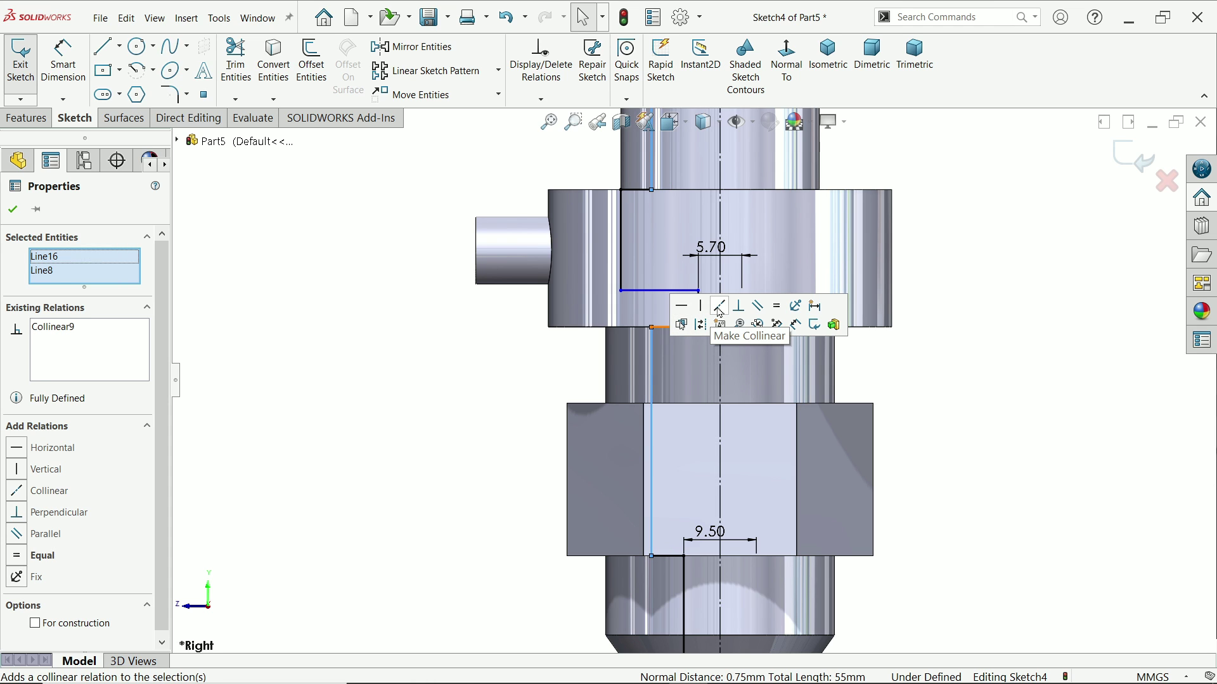
# - Dimension the vertical line beside the side port to 16 mm
pyautogui.click(57, 57)
pyautogui.click(625, 249)
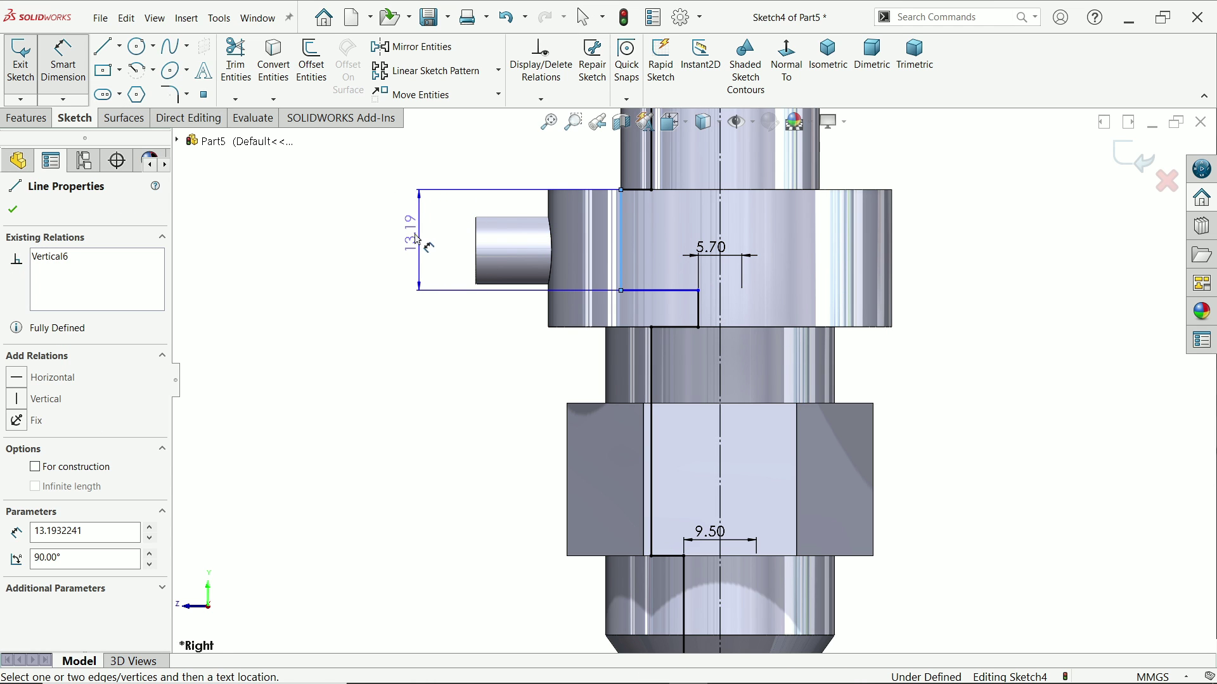
pyautogui.click(412, 243)
pyautogui.write('16')
pyautogui.press('Return')
pyautogui.press('f')
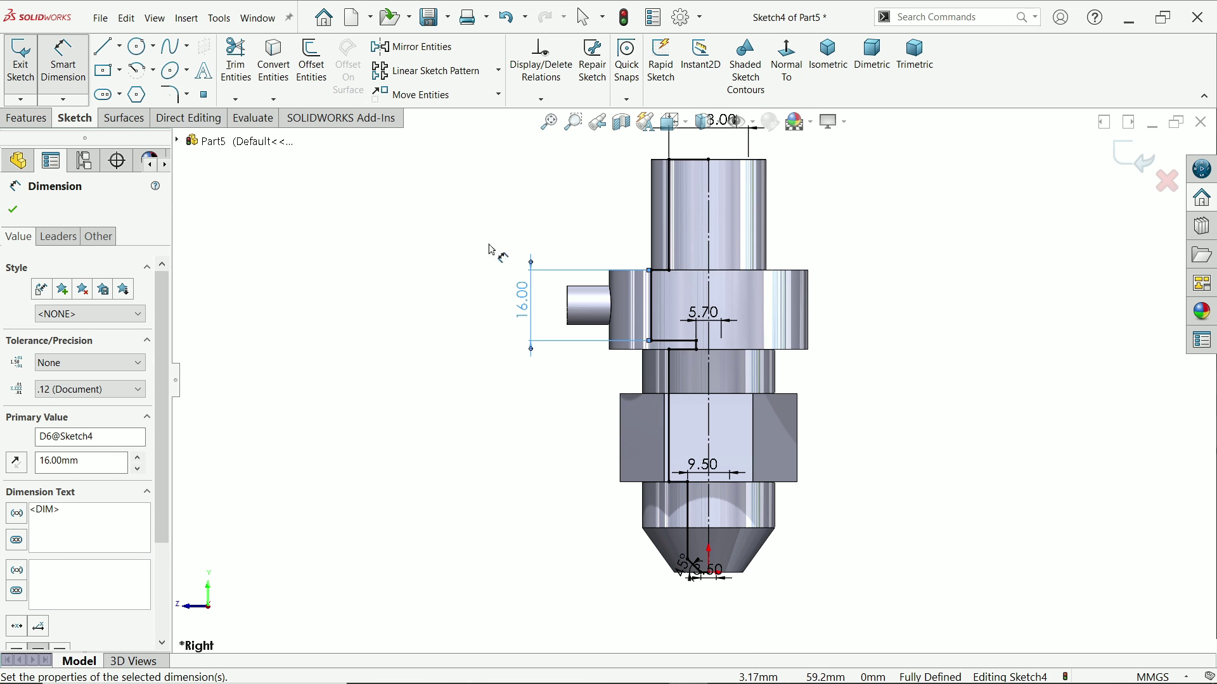
pyautogui.click(29, 117)
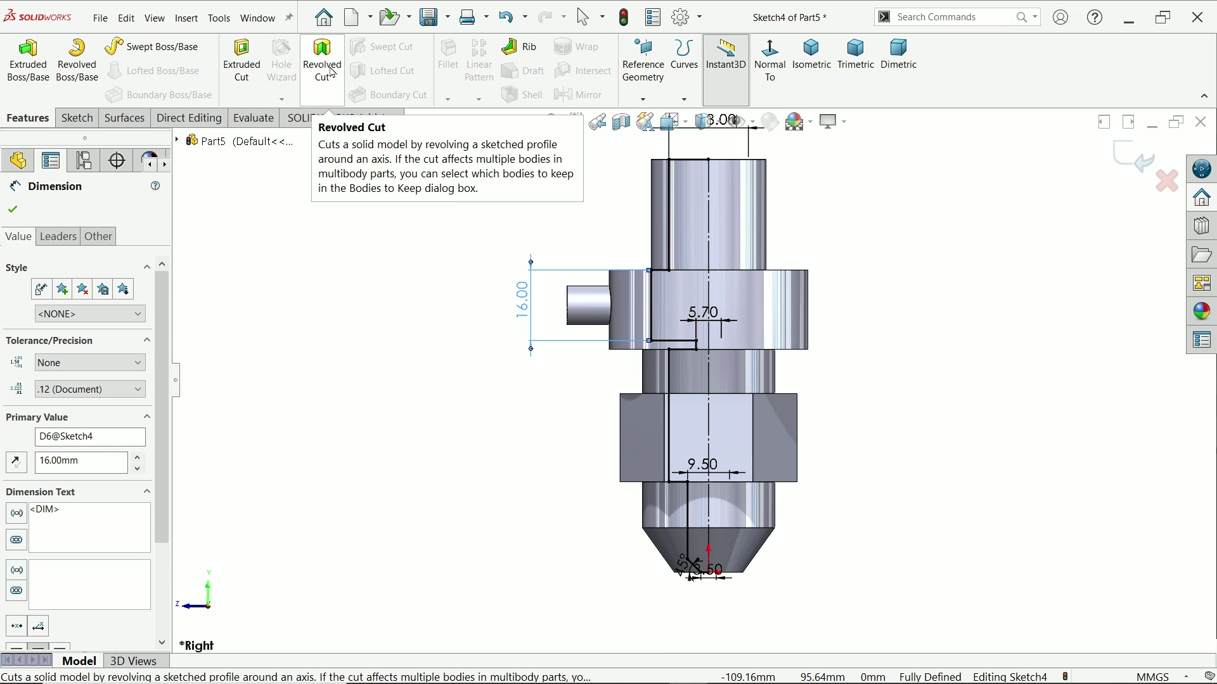
# - Revolve the bore sketch as a 360° cut, auto-closing the sketch and keeping all bodies
pyautogui.click(330, 72)
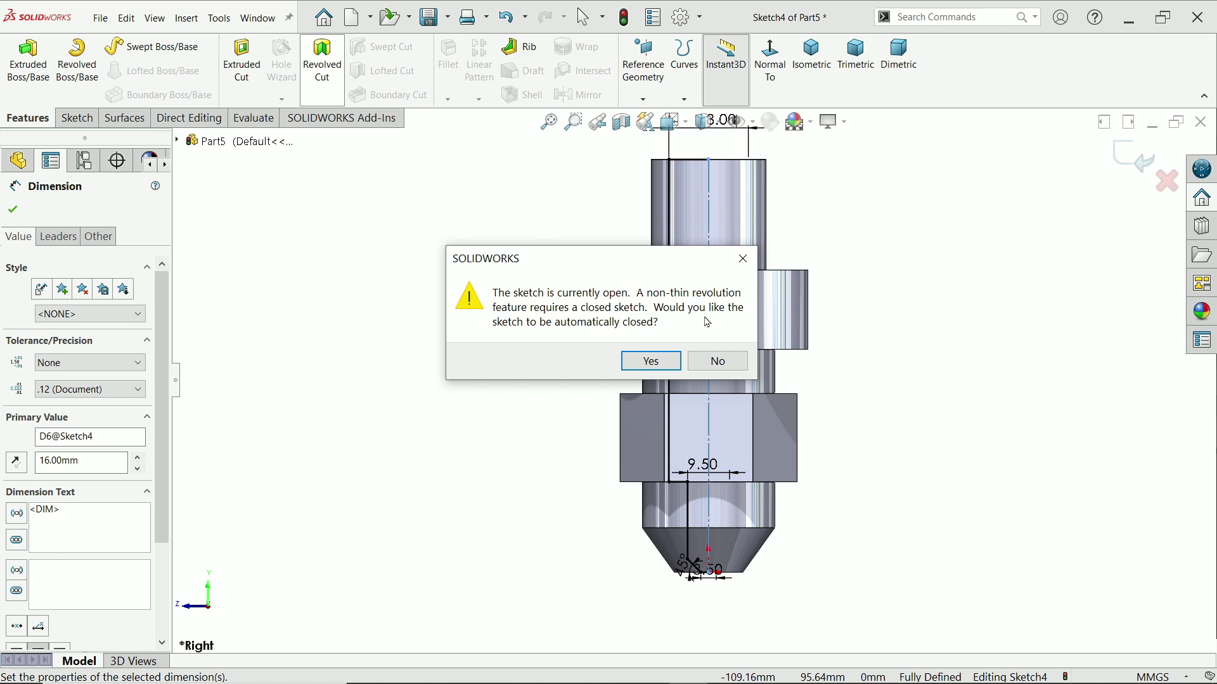
pyautogui.click(650, 361)
pyautogui.moveTo(800, 303); pyautogui.dragTo(665, 238, button='middle')
pyautogui.scroll(-3, 665, 237)
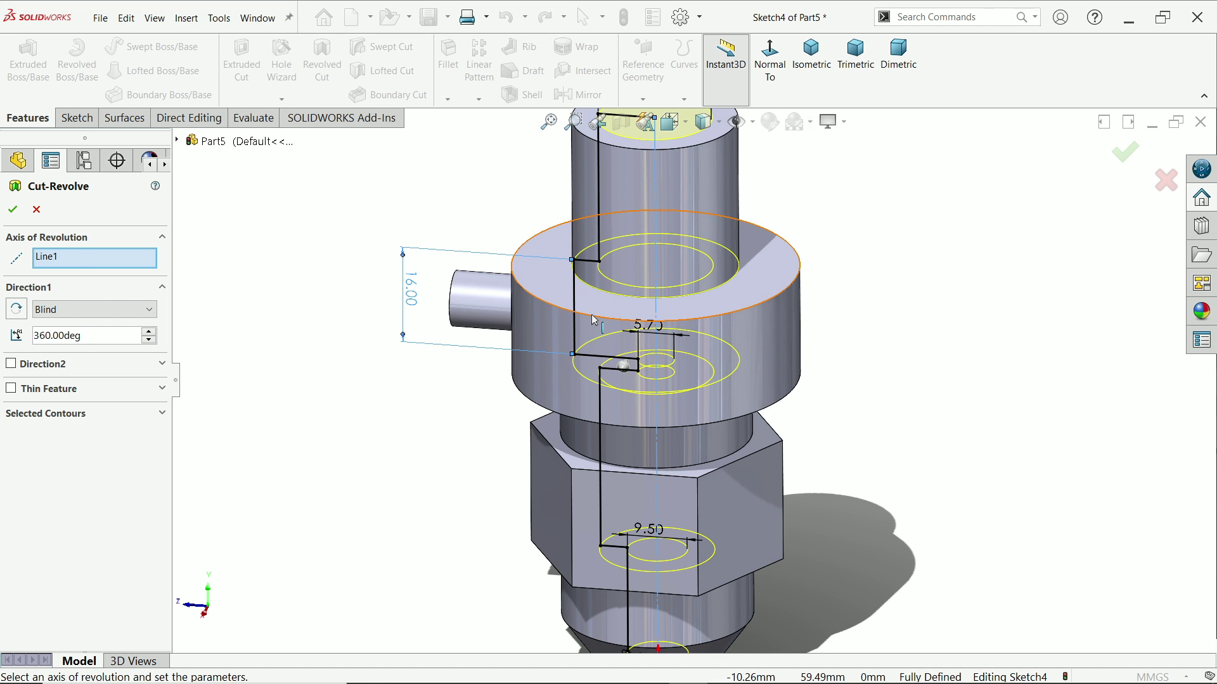
pyautogui.moveTo(697, 336)
pyautogui.mouseDown(button='middle')
pyautogui.moveTo(341, 200)
pyautogui.moveTo(238, 198)
pyautogui.mouseUp(button='middle')
pyautogui.click(15, 209)
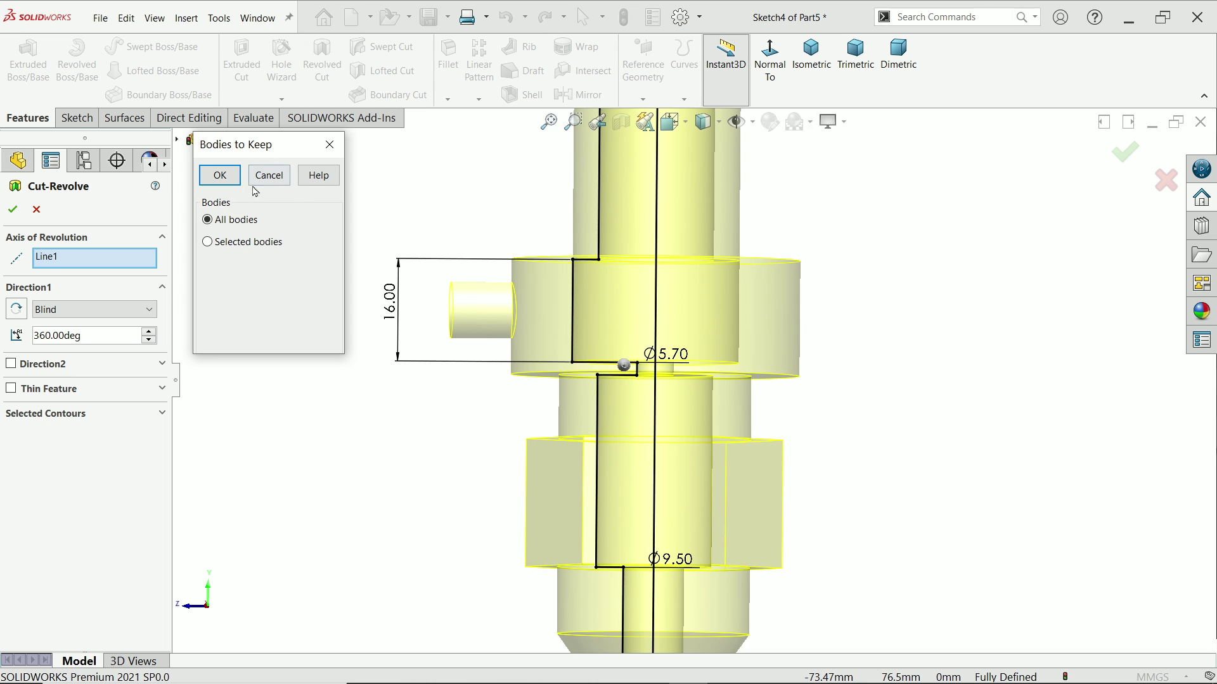
pyautogui.click(219, 175)
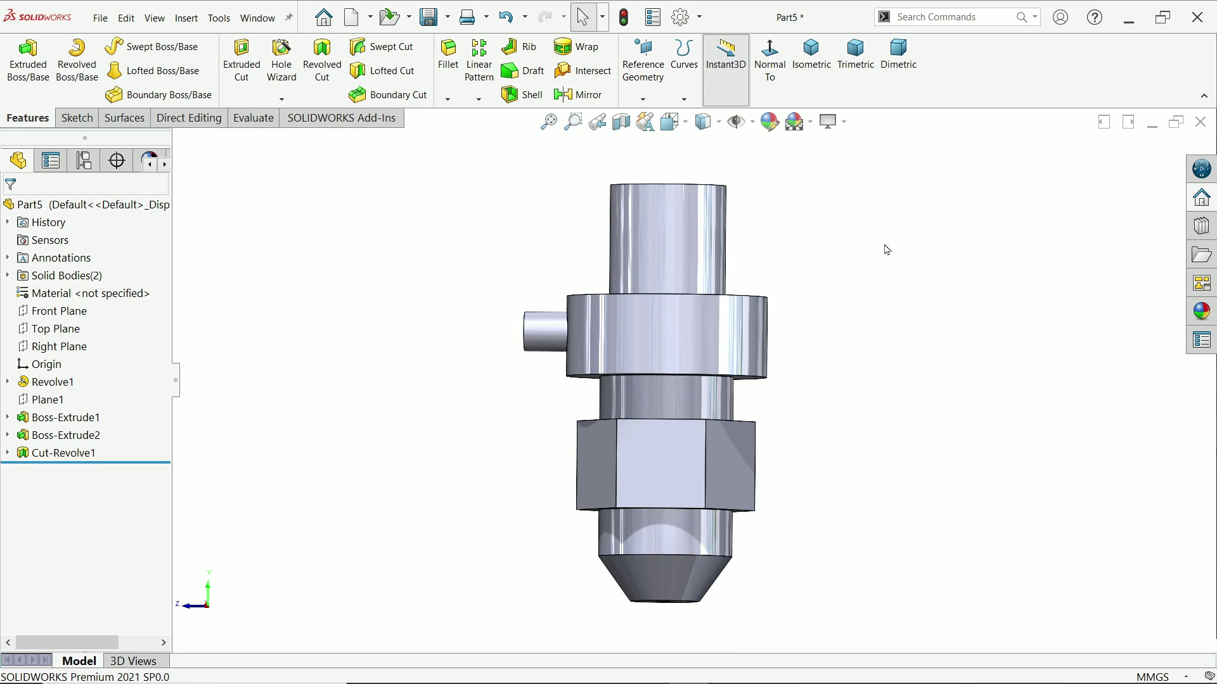
pyautogui.moveTo(878, 251); pyautogui.dragTo(863, 386, button='middle')
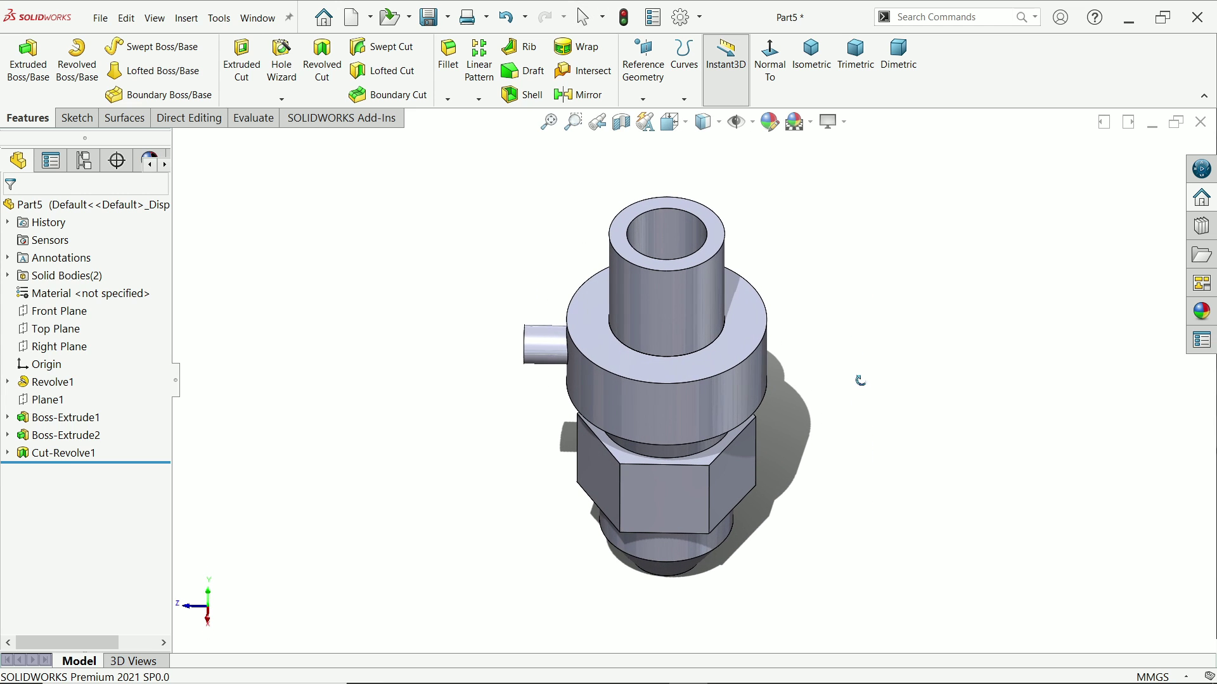
# - Section the nozzle along the Right Plane and tilt the view to see the bore
pyautogui.click(62, 347)
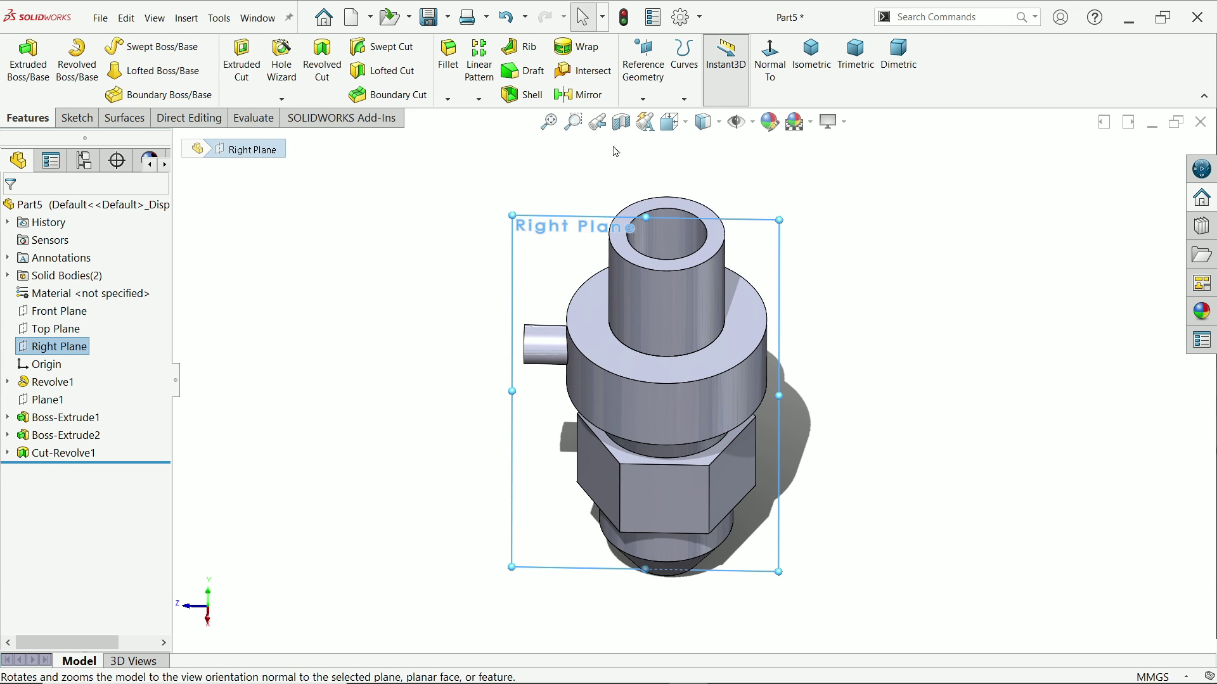
pyautogui.click(627, 131)
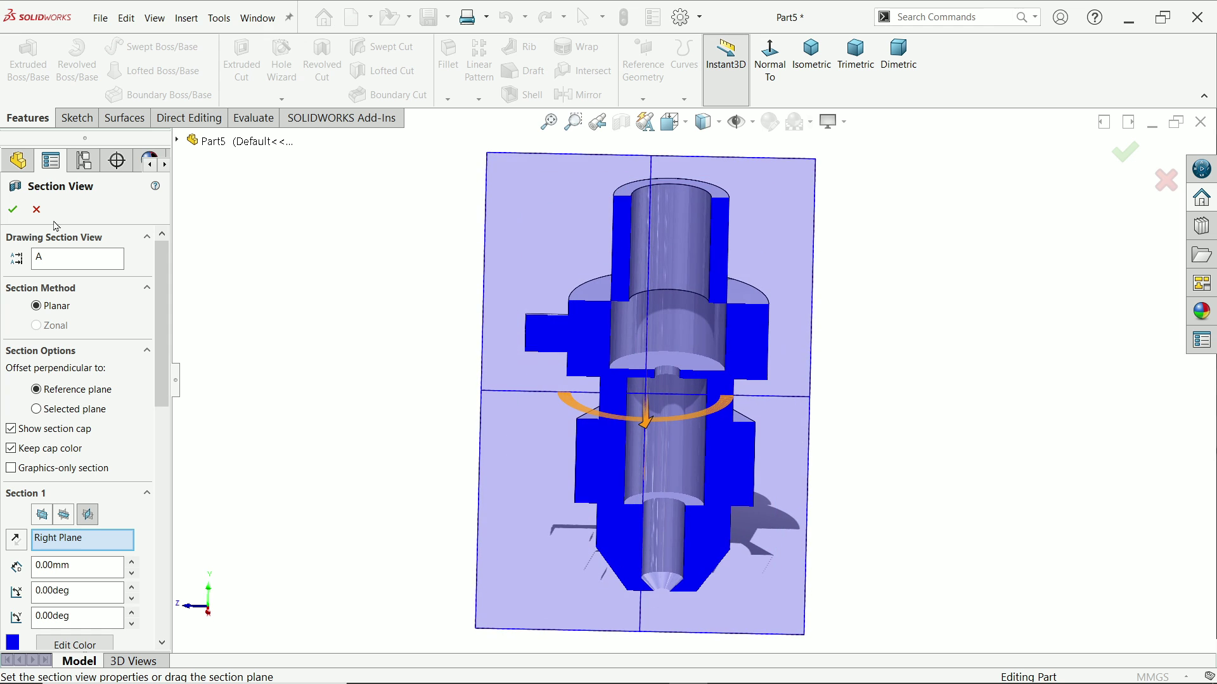
pyautogui.click(12, 210)
pyautogui.scroll(-2, 694, 247)
pyautogui.scroll(-2, 693, 247)
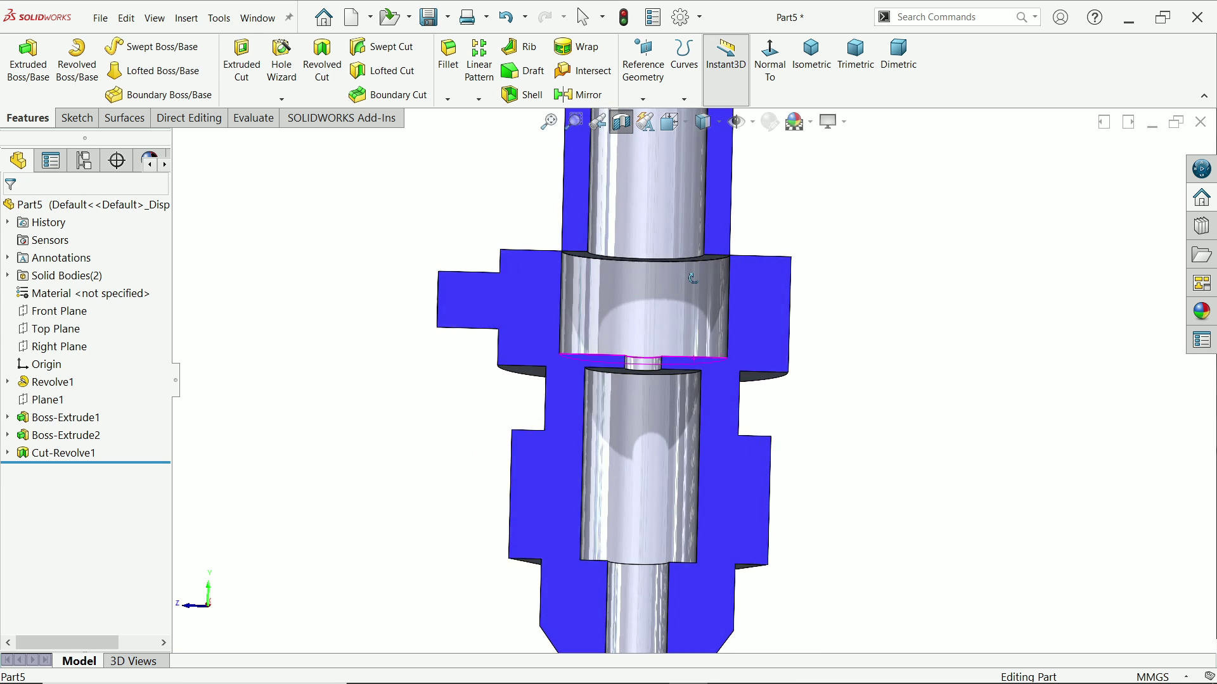
pyautogui.scroll(-2, 693, 247)
pyautogui.moveTo(693, 245); pyautogui.dragTo(601, 320, button='middle')
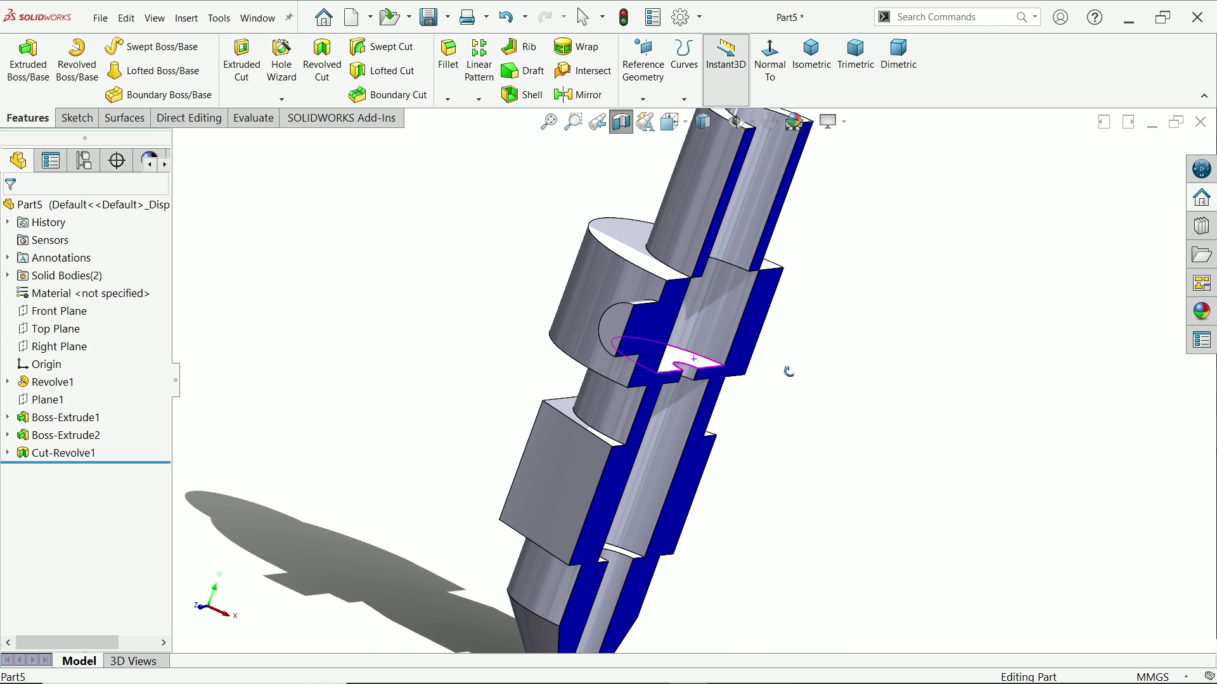
pyautogui.scroll(-3, 601, 321)
# - Sketch a 6 mm diameter circle on the port axis on the side pin's end face
pyautogui.click(583, 299)
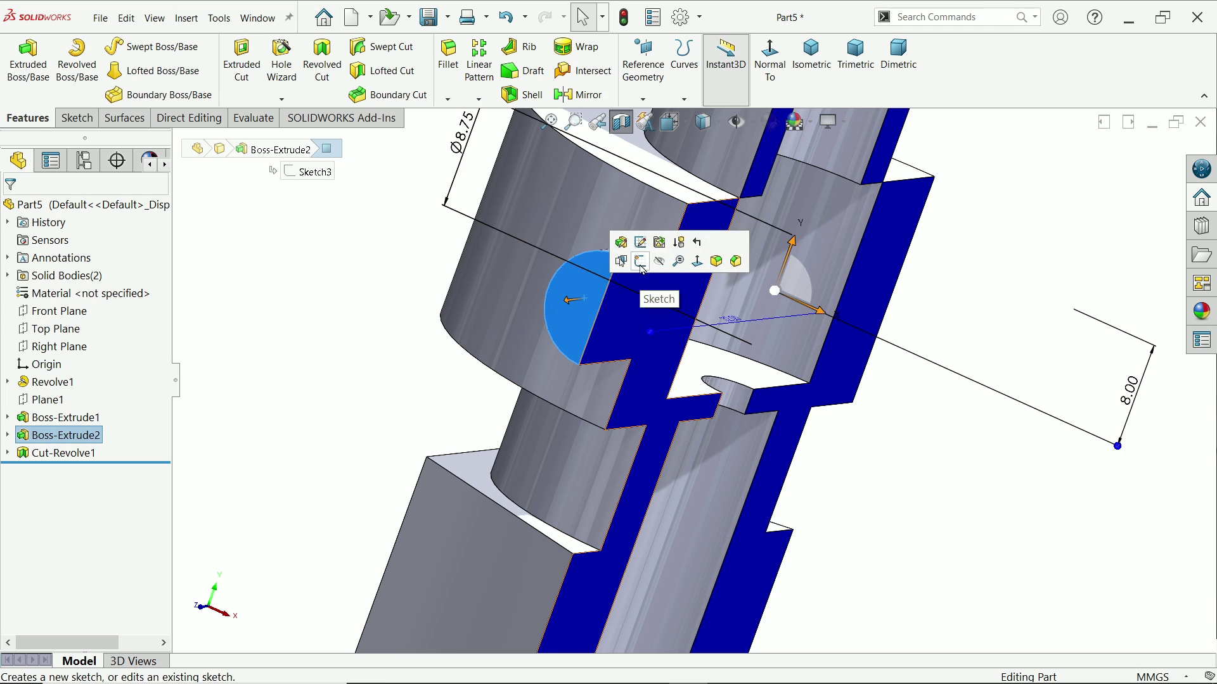
pyautogui.click(641, 268)
pyautogui.scroll(-2, 706, 315)
pyautogui.click(136, 45)
pyautogui.scroll(-2, 651, 344)
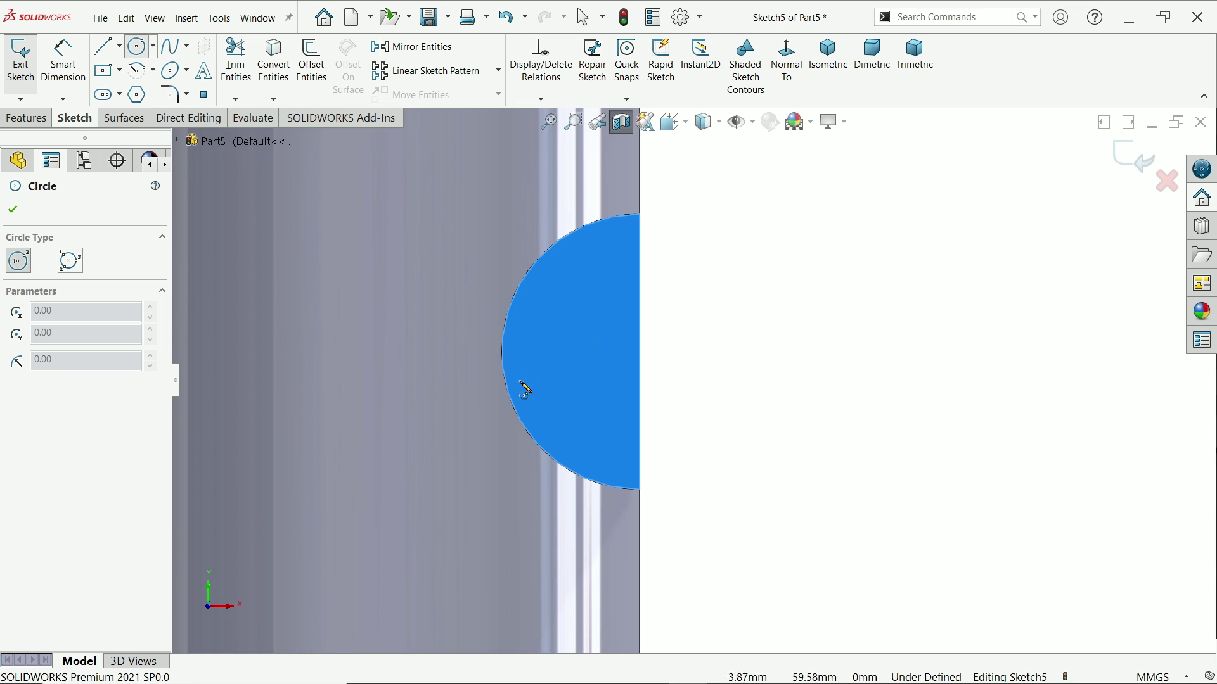
pyautogui.click(640, 352)
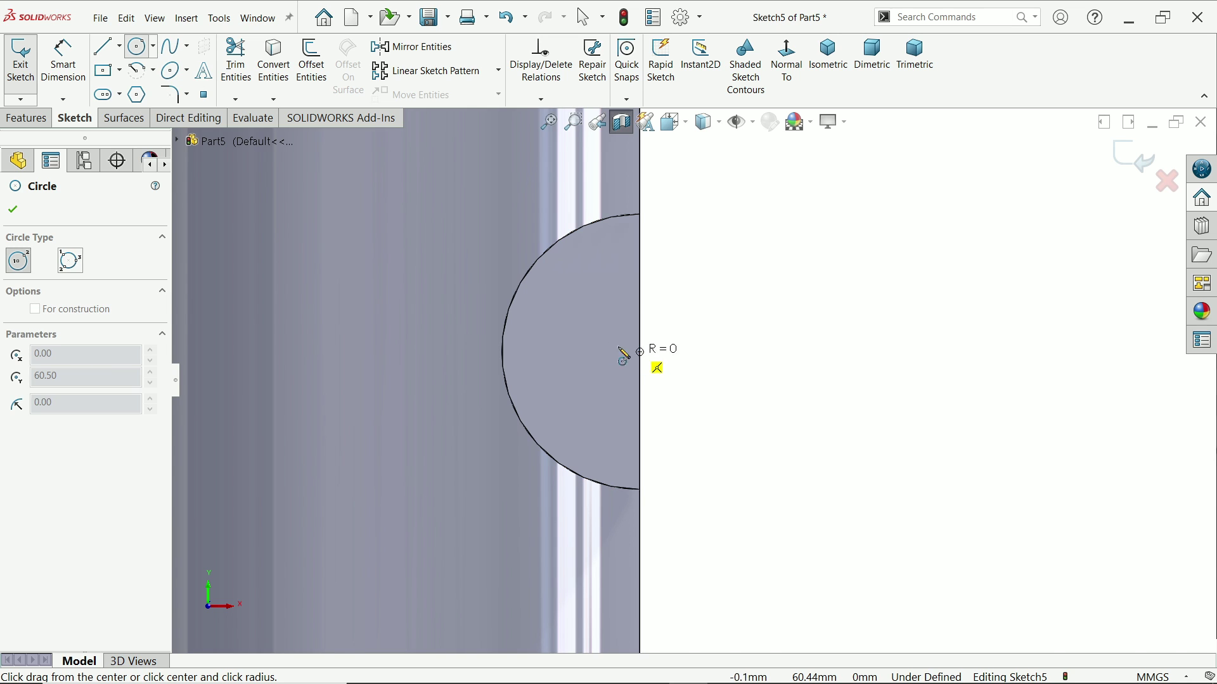
pyautogui.click(528, 319)
pyautogui.click(63, 72)
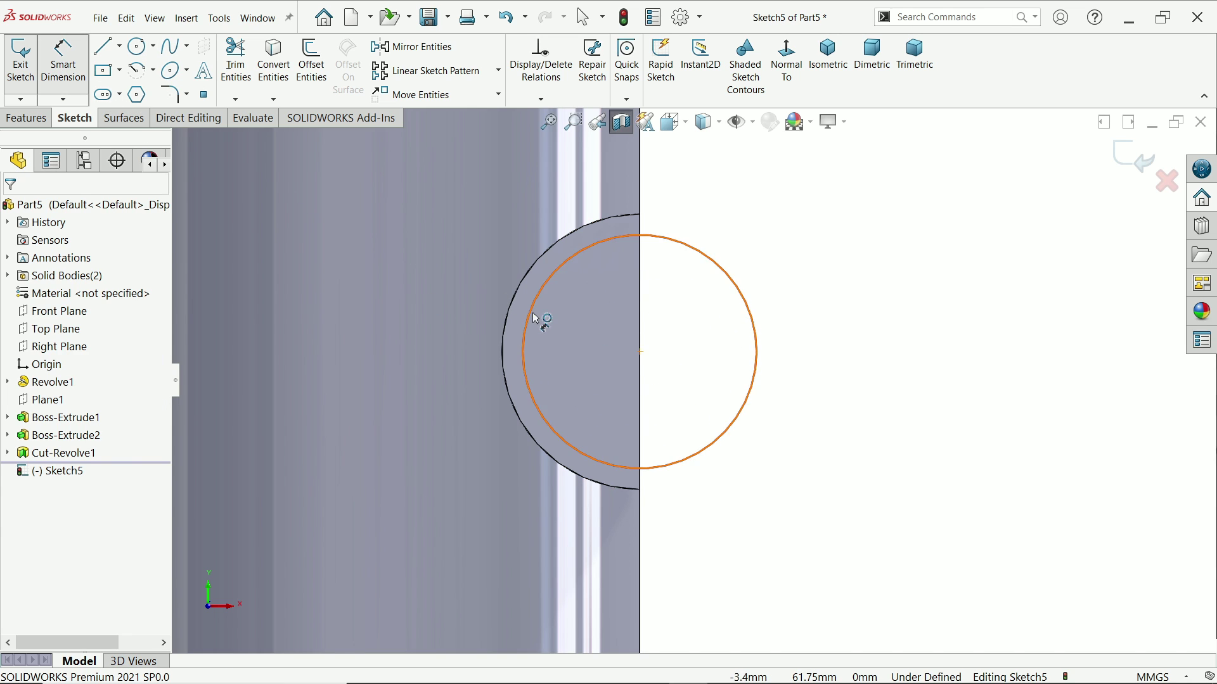
pyautogui.click(539, 321)
pyautogui.click(555, 325)
pyautogui.write('6')
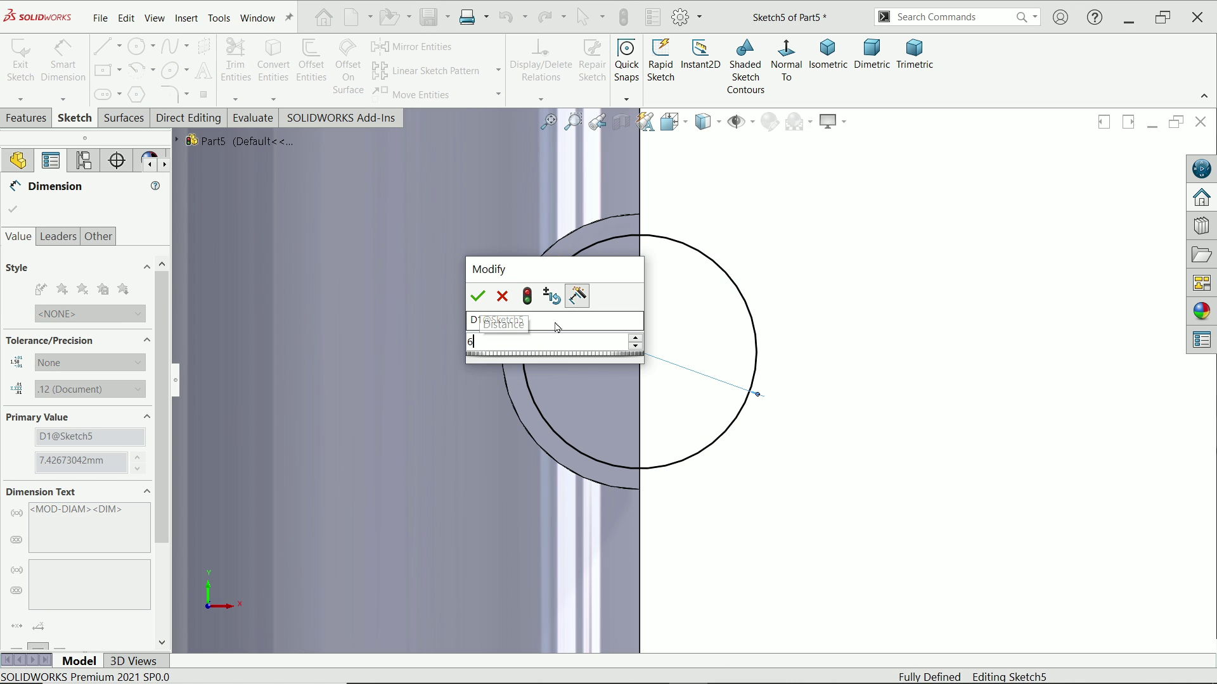
pyautogui.press('Return')
pyautogui.scroll(3, 741, 335)
pyautogui.moveTo(744, 334); pyautogui.dragTo(728, 388, button='middle')
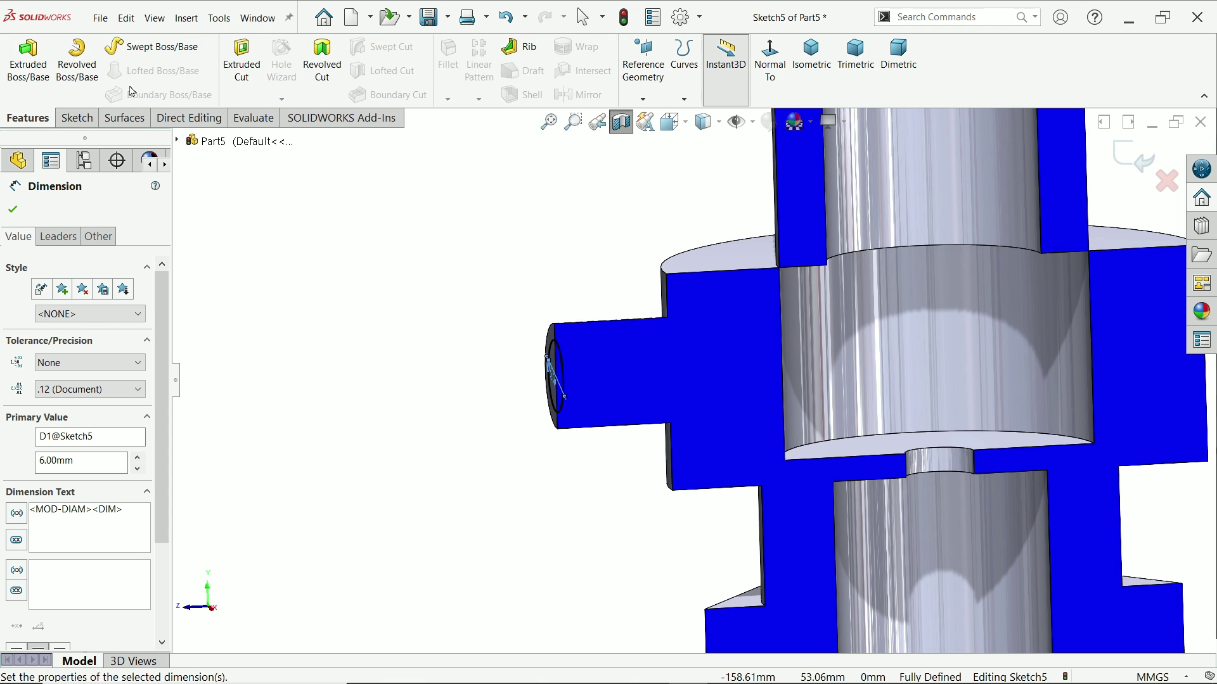
pyautogui.click(244, 80)
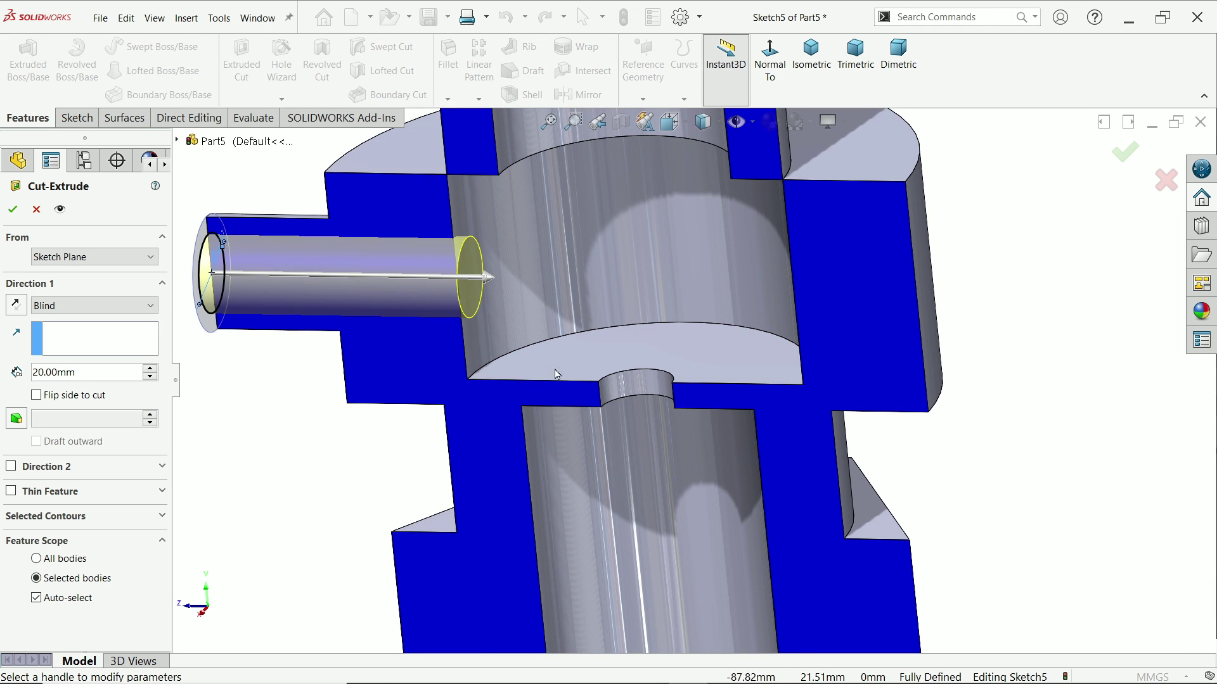
pyautogui.click(80, 306)
pyautogui.click(57, 359)
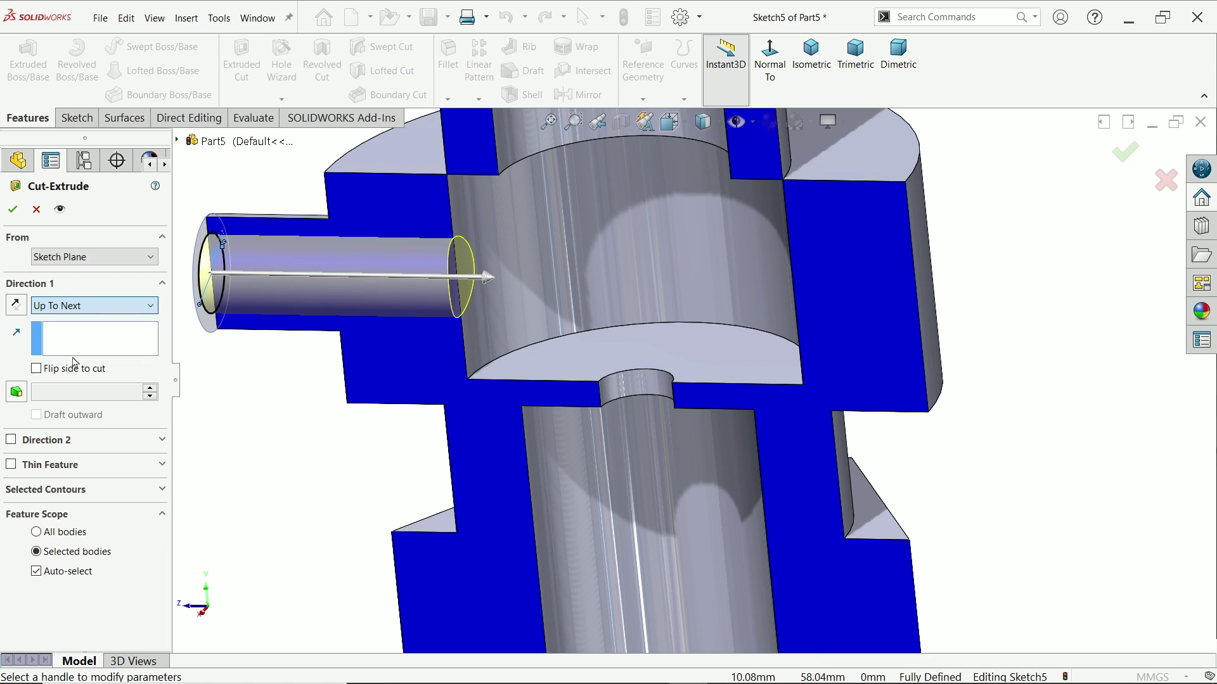
pyautogui.click(12, 209)
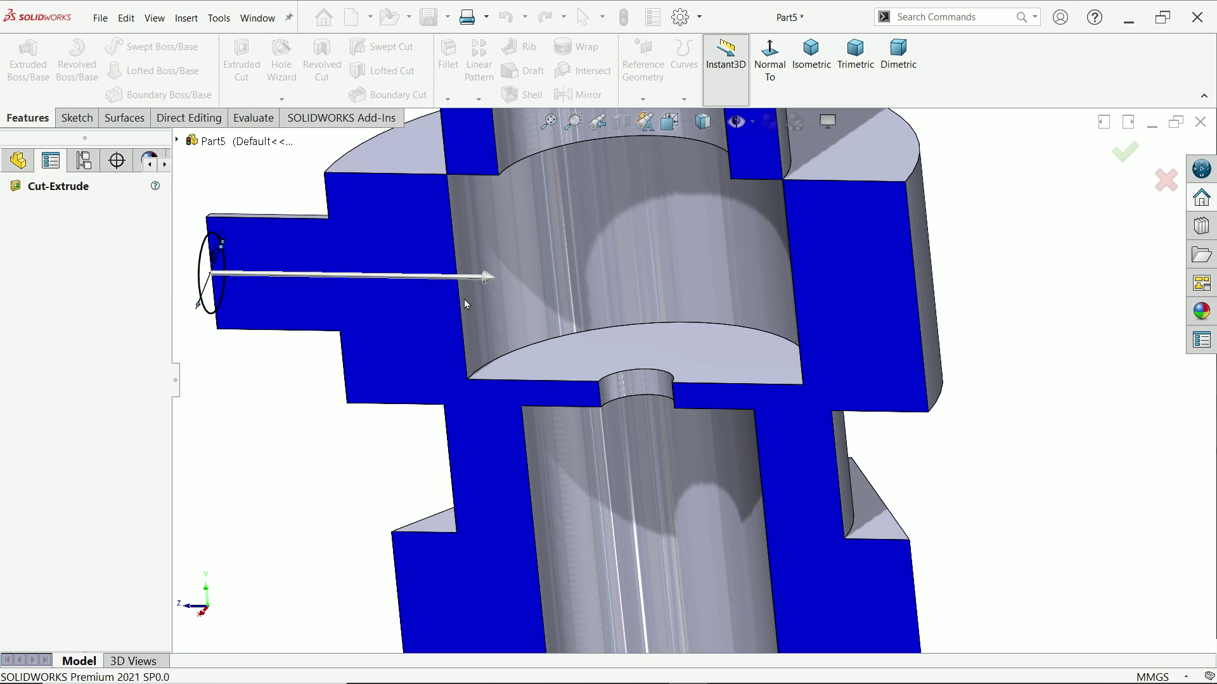
pyautogui.click(956, 318)
pyautogui.scroll(3, 956, 318)
pyautogui.moveTo(633, 264); pyautogui.dragTo(637, 210, button='middle')
pyautogui.scroll(-2, 700, 291)
pyautogui.scroll(-2, 630, 292)
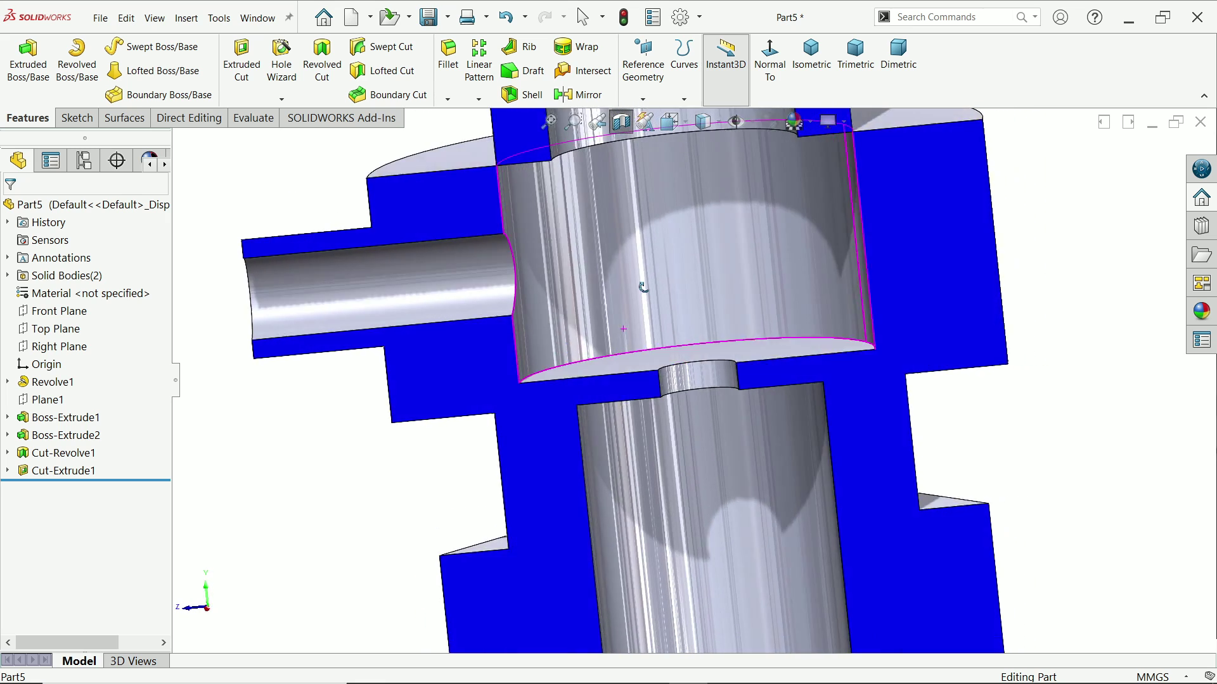
pyautogui.scroll(-1, 630, 308)
pyautogui.scroll(-3, 666, 356)
pyautogui.scroll(2, 663, 355)
pyautogui.moveTo(664, 355)
pyautogui.mouseDown(button='middle')
pyautogui.moveTo(688, 347)
pyautogui.moveTo(739, 408)
pyautogui.mouseUp(button='middle')
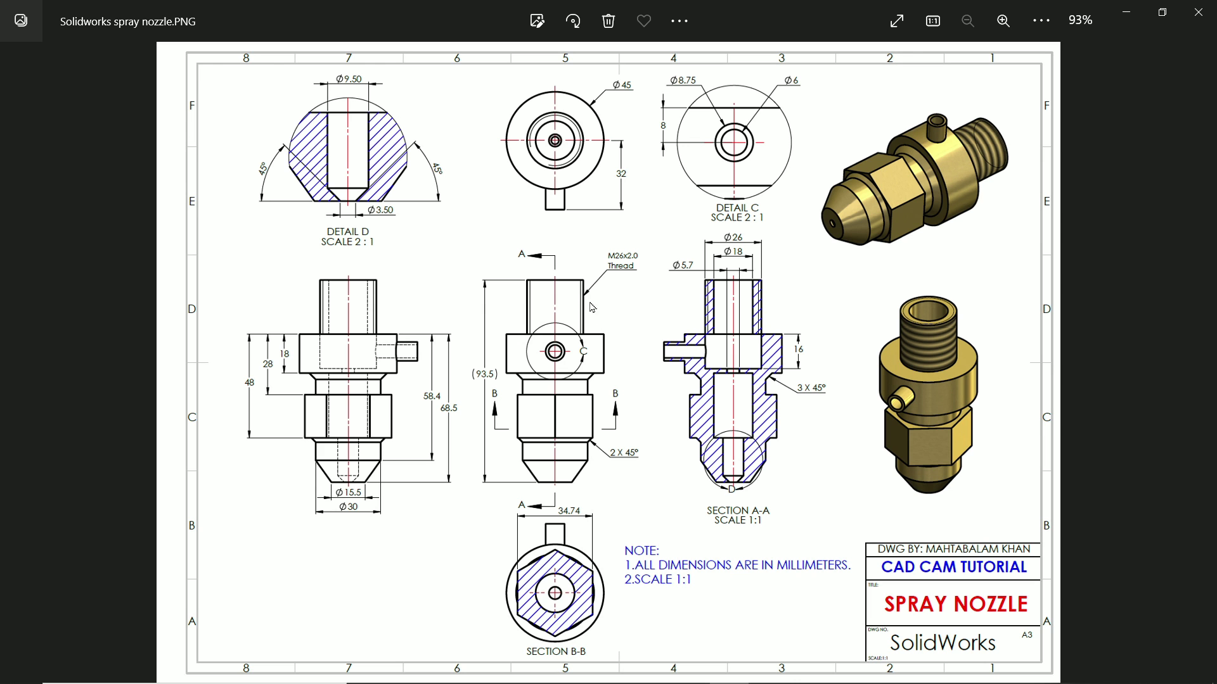
pyautogui.scroll(2, 590, 307)
pyautogui.scroll(2, 591, 308)
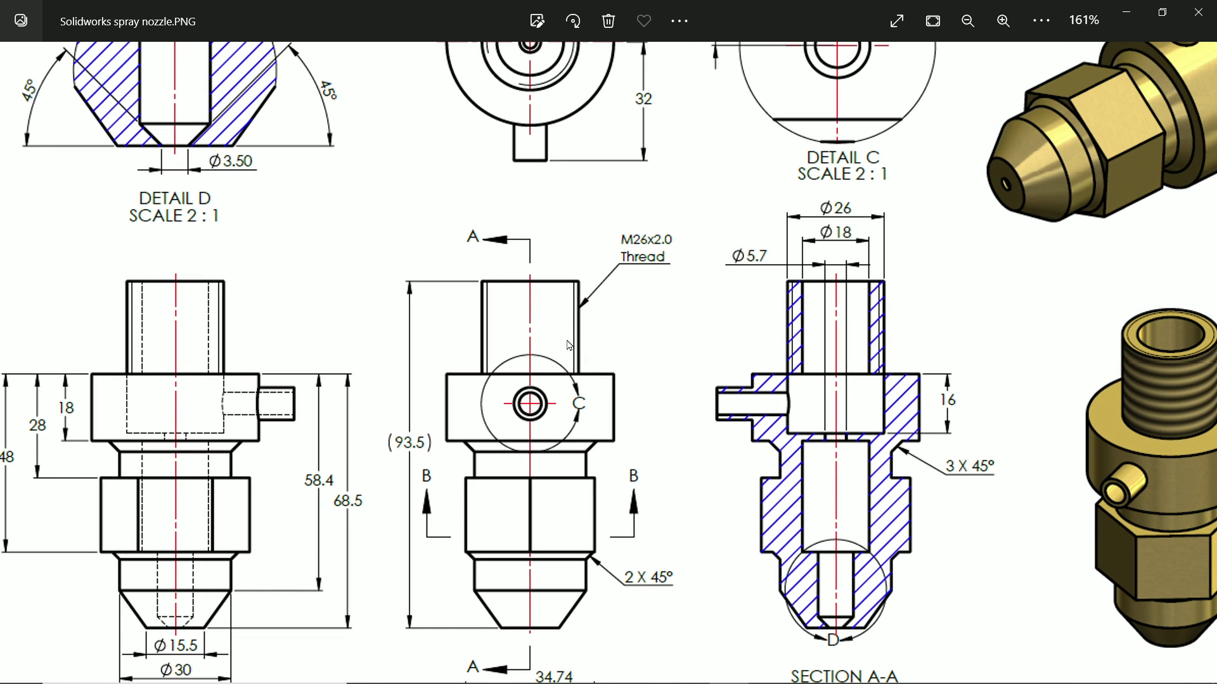
pyautogui.scroll(-2, 609, 461)
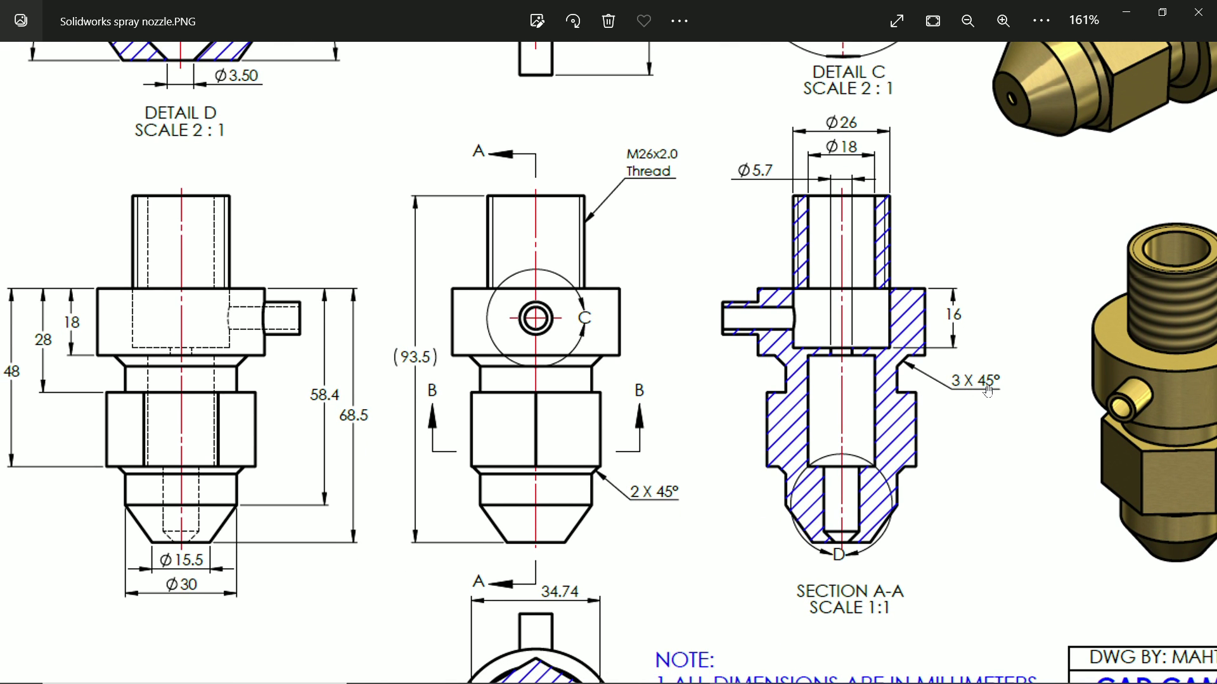
# - Minimize the Photos drawing to return to the SOLIDWORKS part
pyautogui.click(1125, 12)
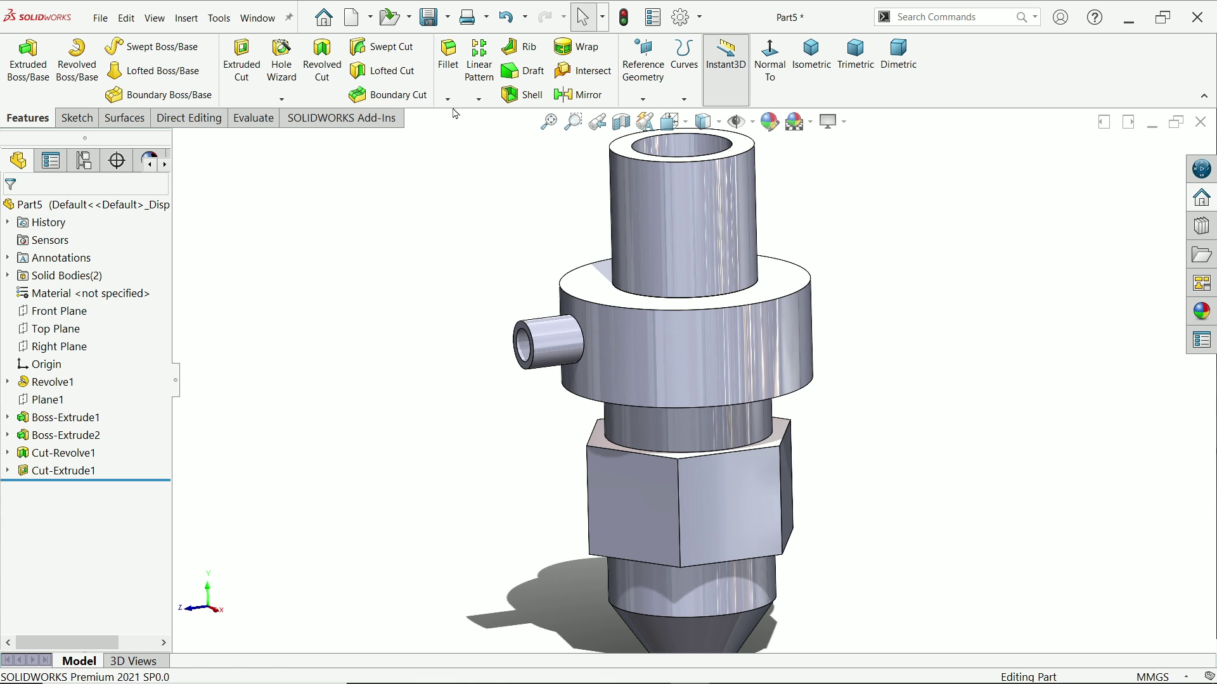
# - Chamfer the circular edge below the hex boss at 2 mm × 45°
pyautogui.moveTo(499, 553); pyautogui.dragTo(738, 522, button='middle')
pyautogui.scroll(-3, 737, 521)
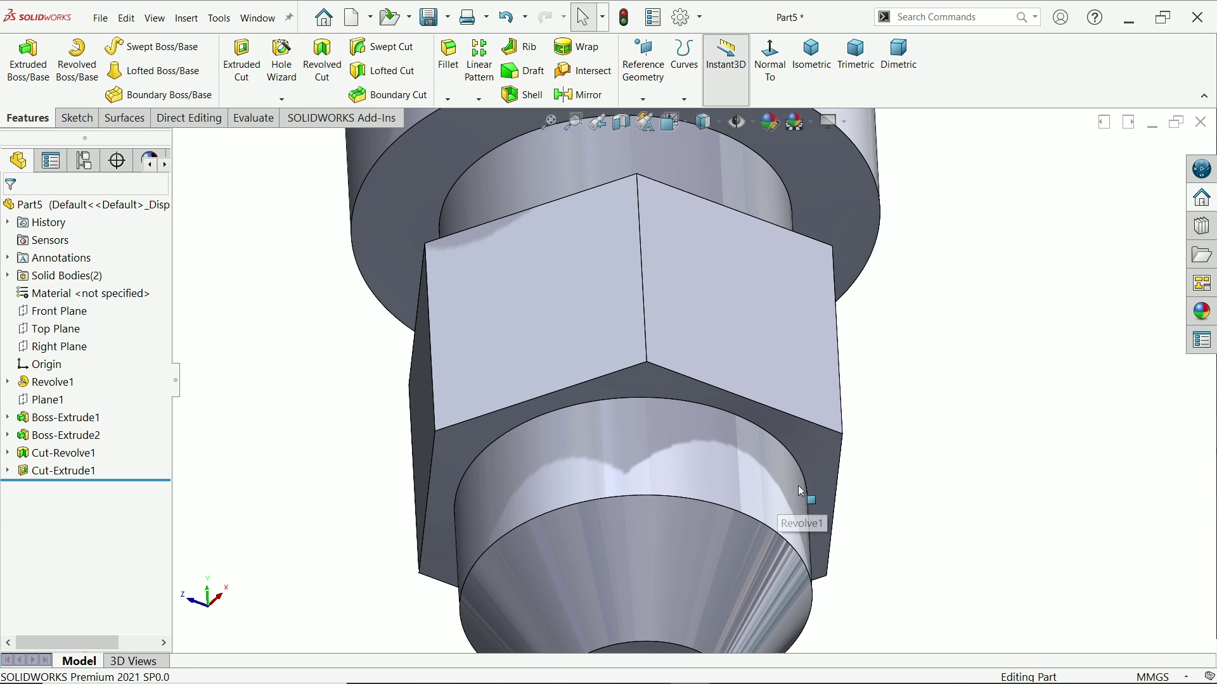
pyautogui.click(806, 487)
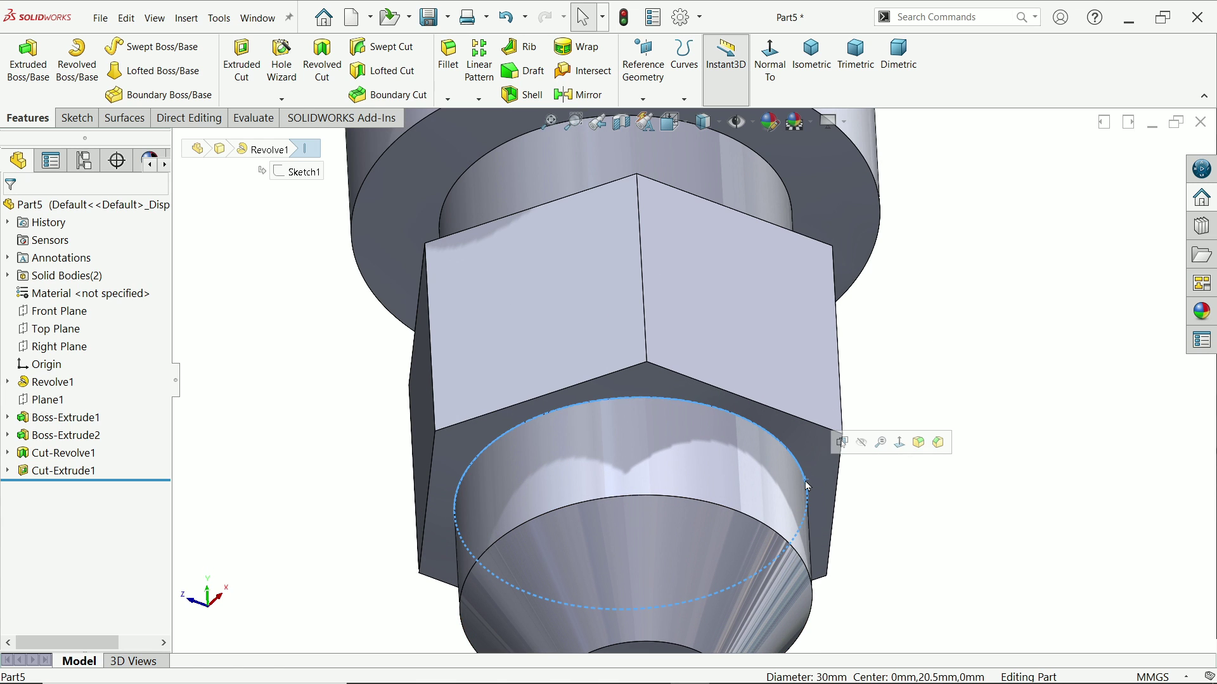
pyautogui.click(938, 442)
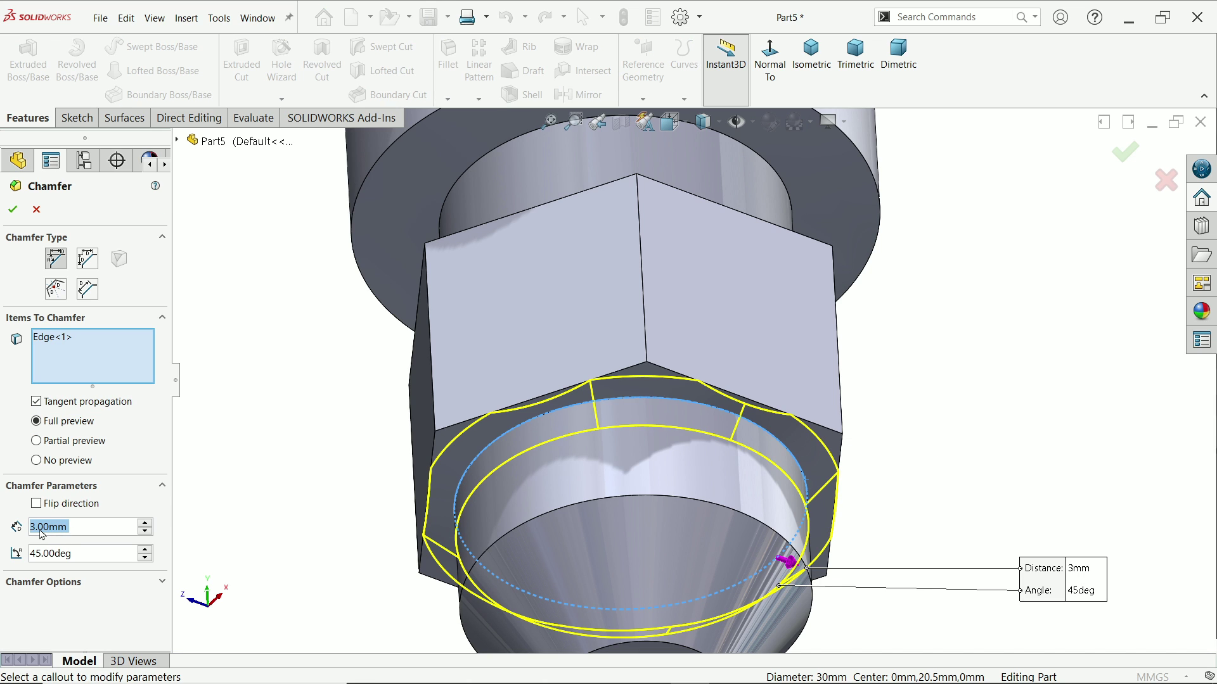
pyautogui.write('2')
pyautogui.press('Return')
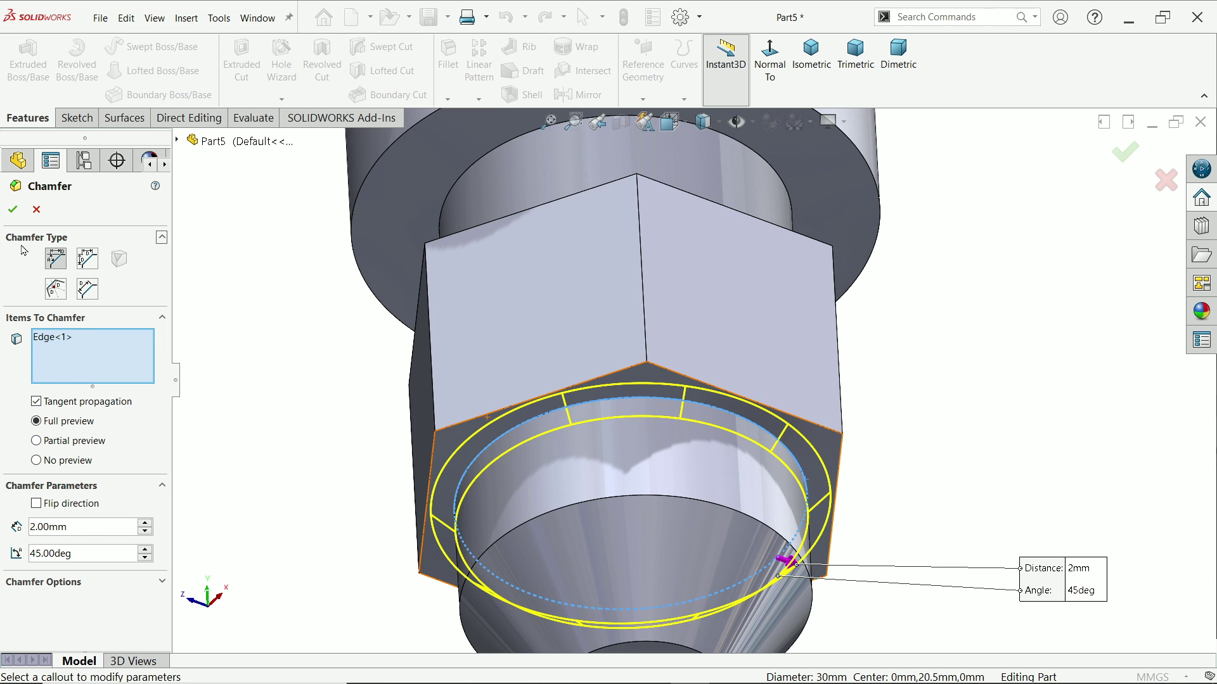
pyautogui.click(13, 209)
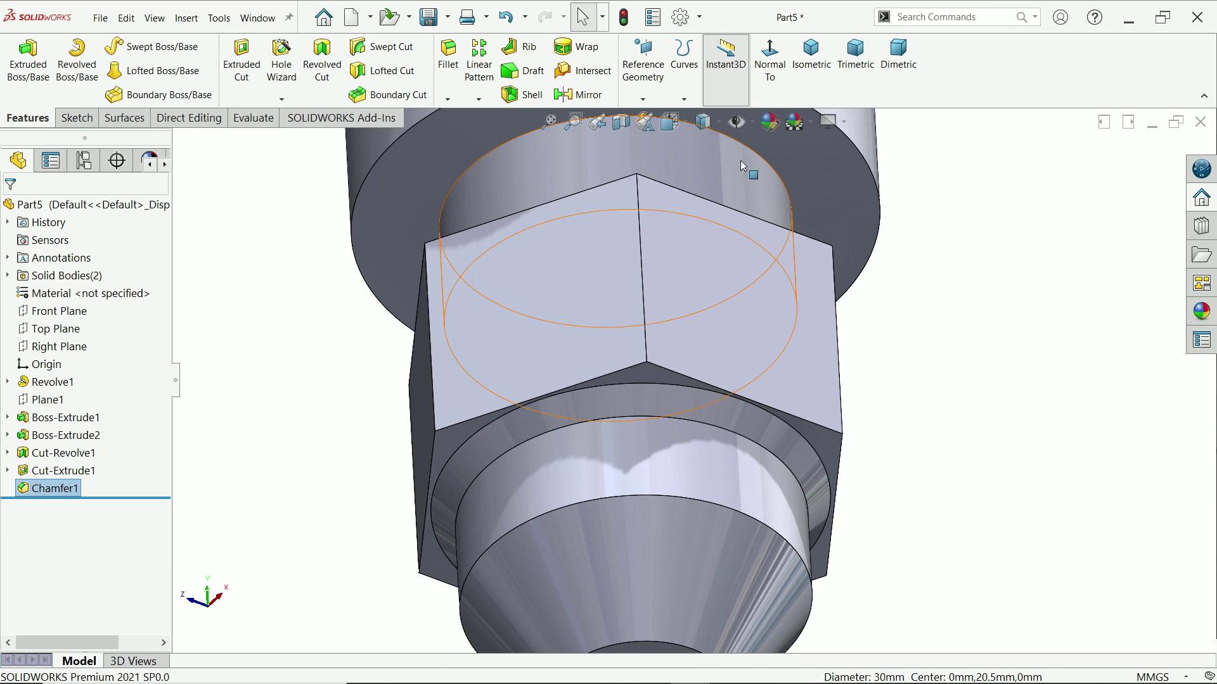
# - Chamfer the circular edge above the hex boss at 3 mm × 45° as Chamfer2
pyautogui.click(775, 173)
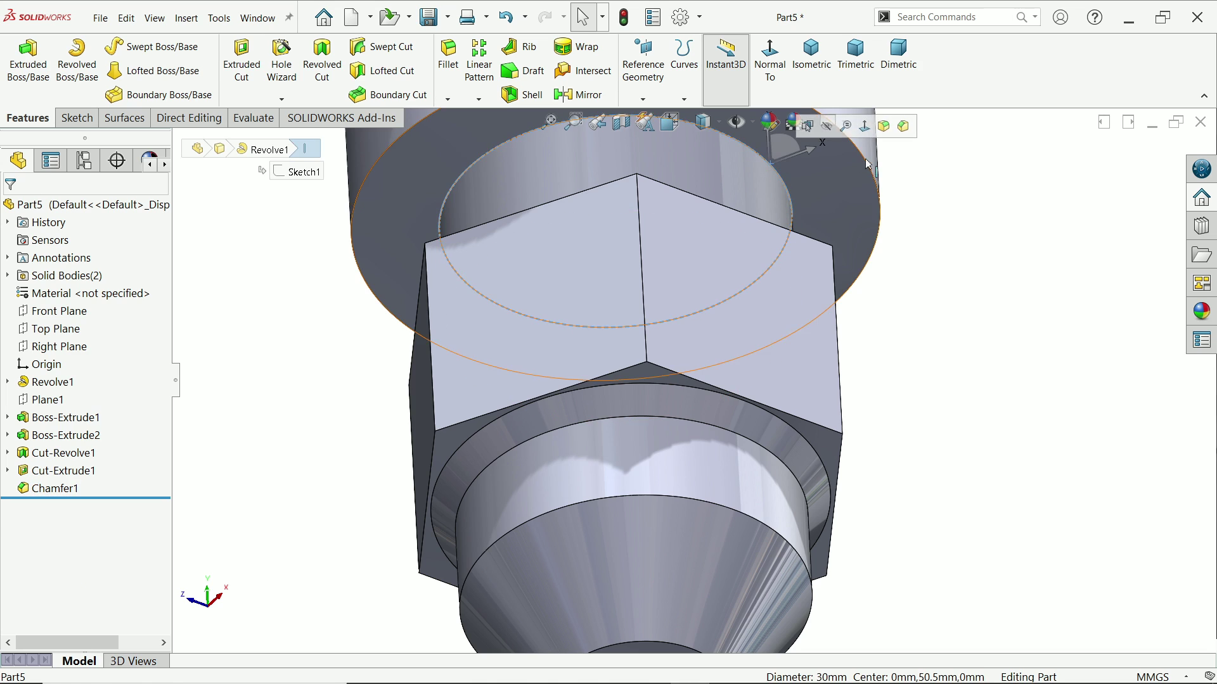
pyautogui.click(903, 128)
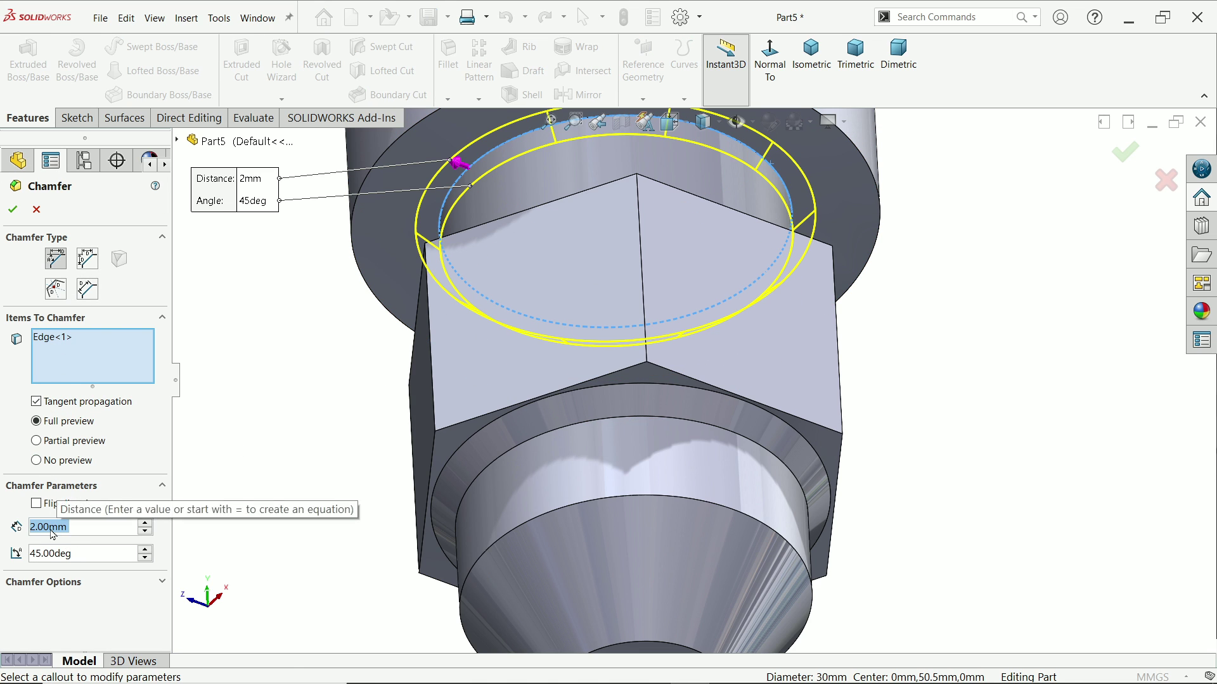
pyautogui.write('3')
pyautogui.press('Return')
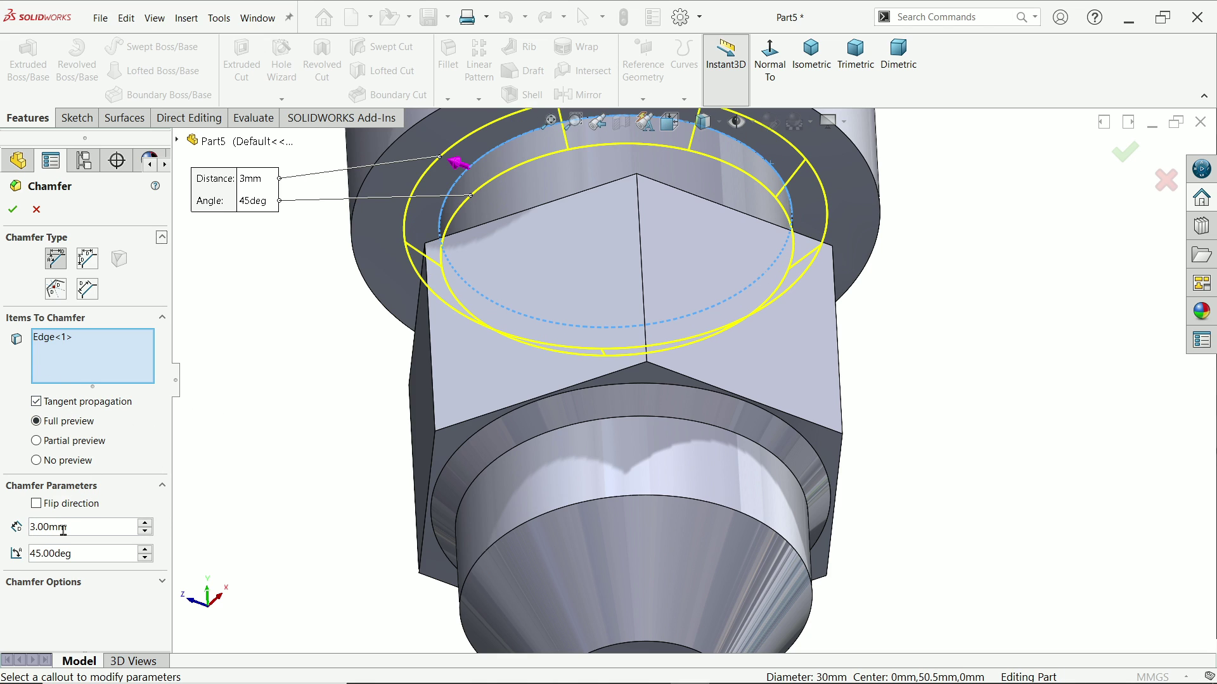
pyautogui.click(12, 209)
pyautogui.scroll(3, 393, 383)
pyautogui.scroll(2, 677, 301)
pyautogui.moveTo(678, 301); pyautogui.dragTo(726, 303, button='middle')
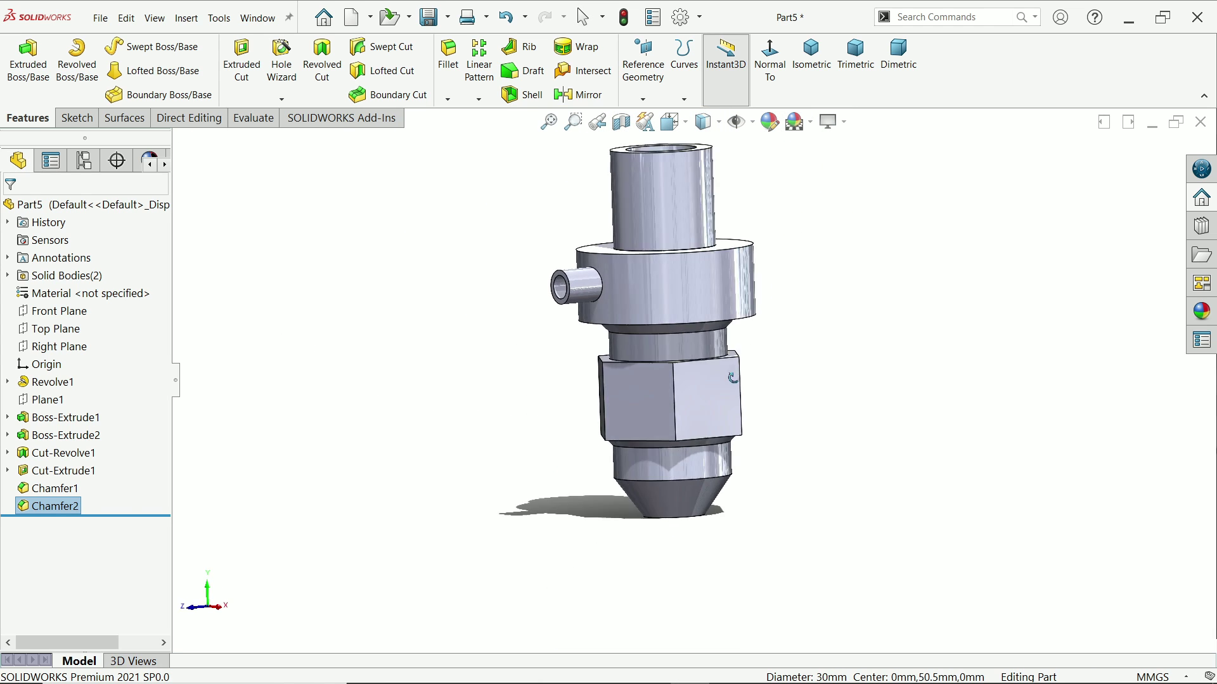
pyautogui.scroll(-3, 727, 303)
pyautogui.scroll(-1, 726, 304)
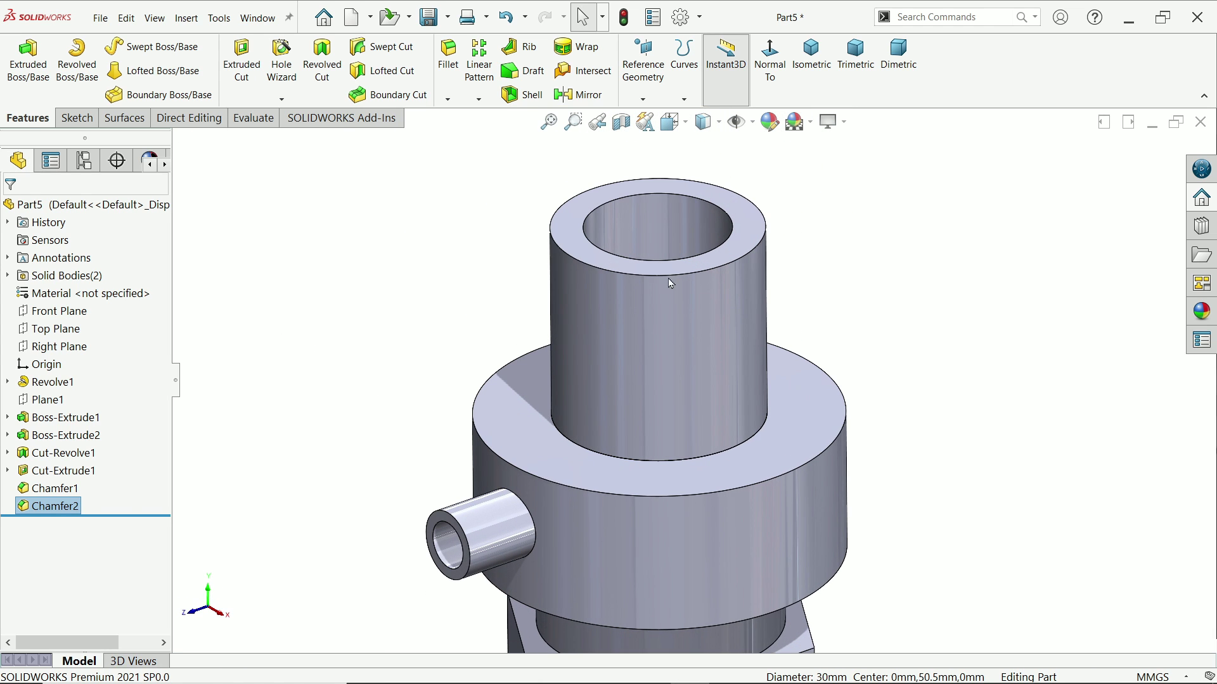
# - Start a Thread feature from the top neck's upper edge
pyautogui.click(282, 100)
pyautogui.click(290, 153)
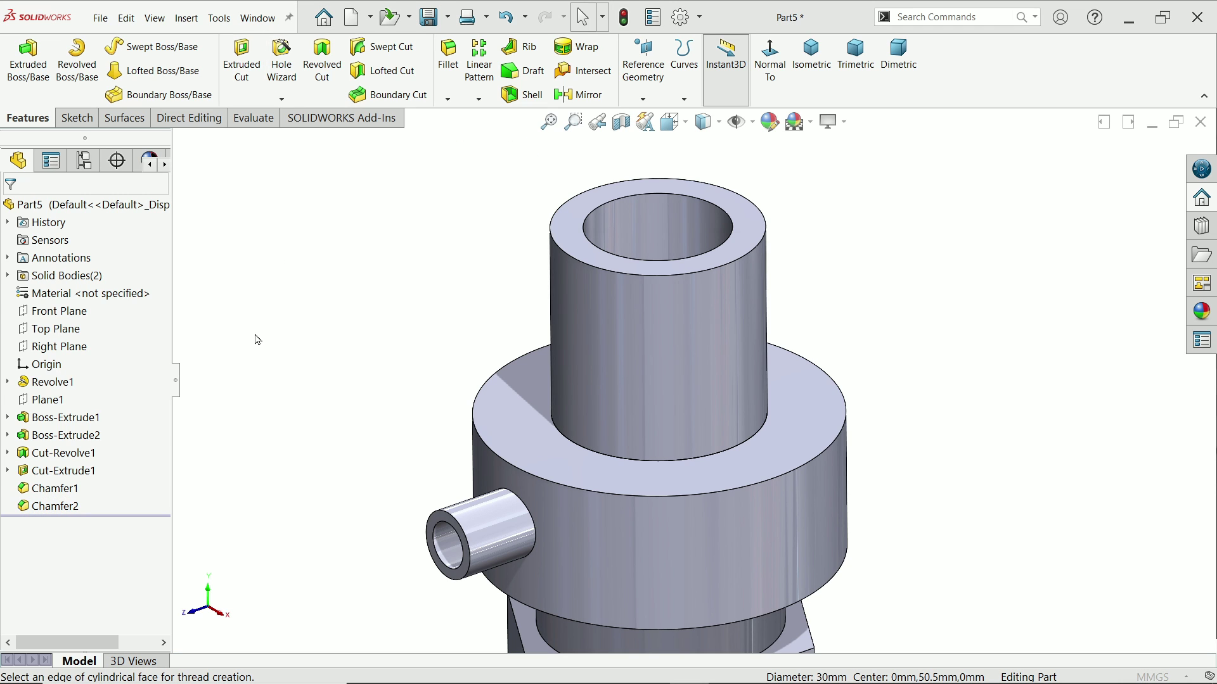
pyautogui.click(712, 384)
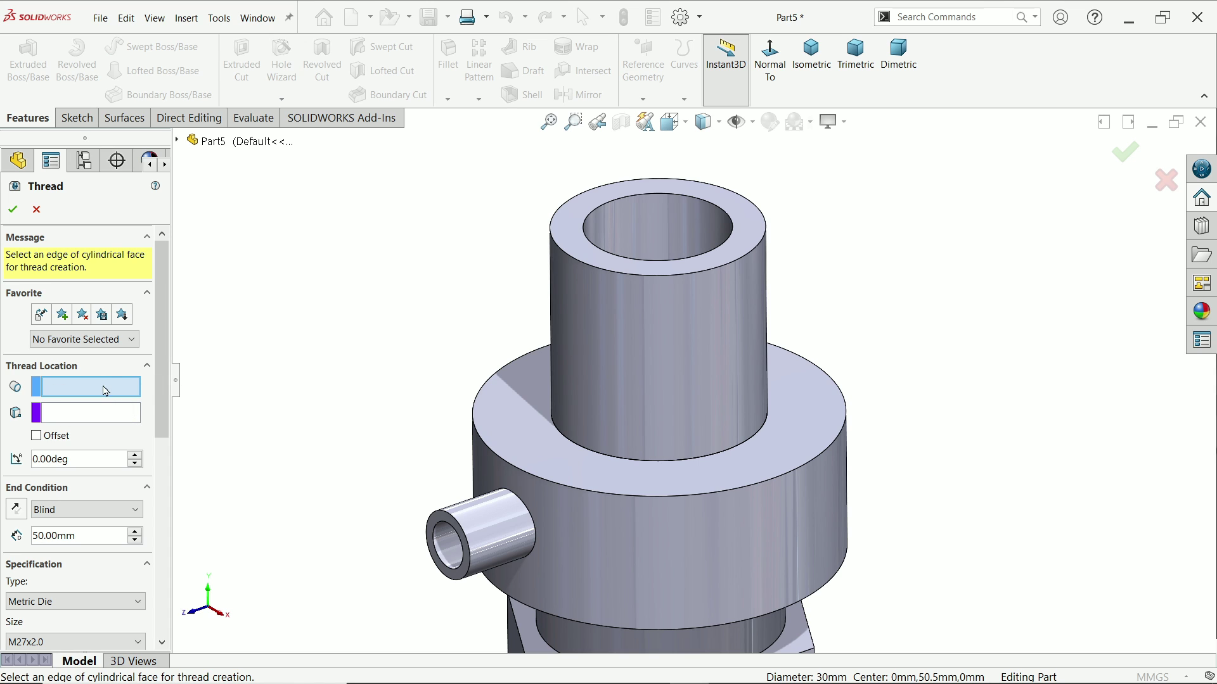
pyautogui.click(640, 276)
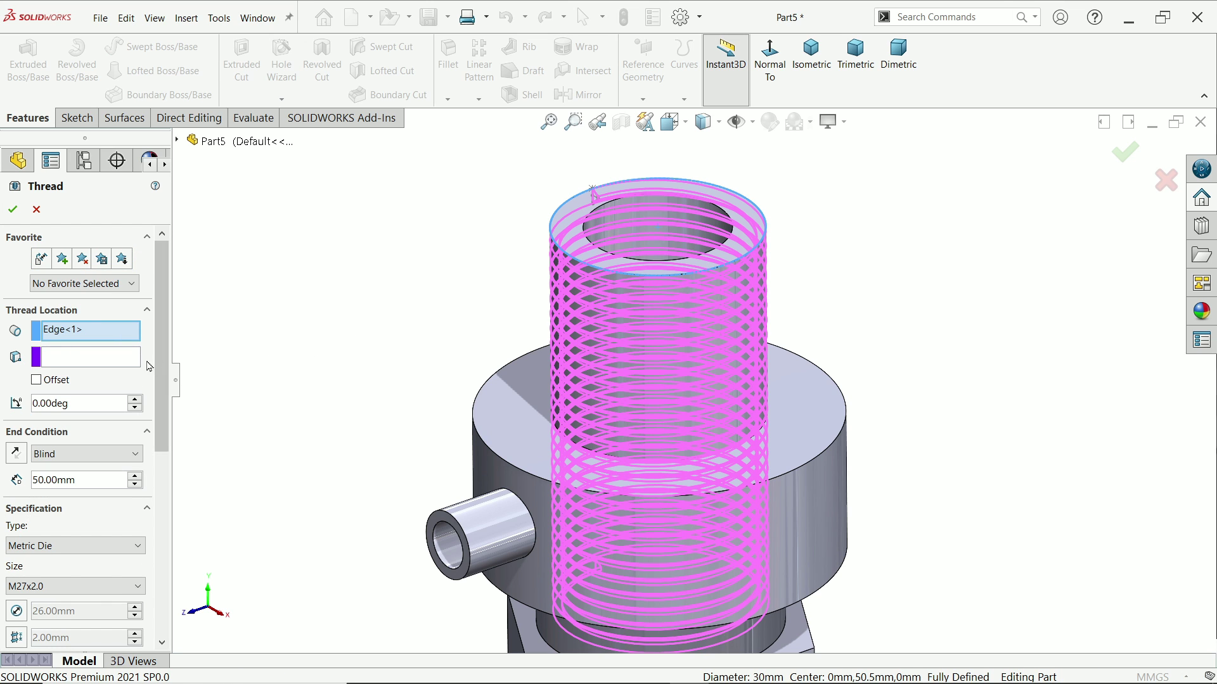
pyautogui.scroll(-2, 162, 366)
pyautogui.scroll(-1, 162, 366)
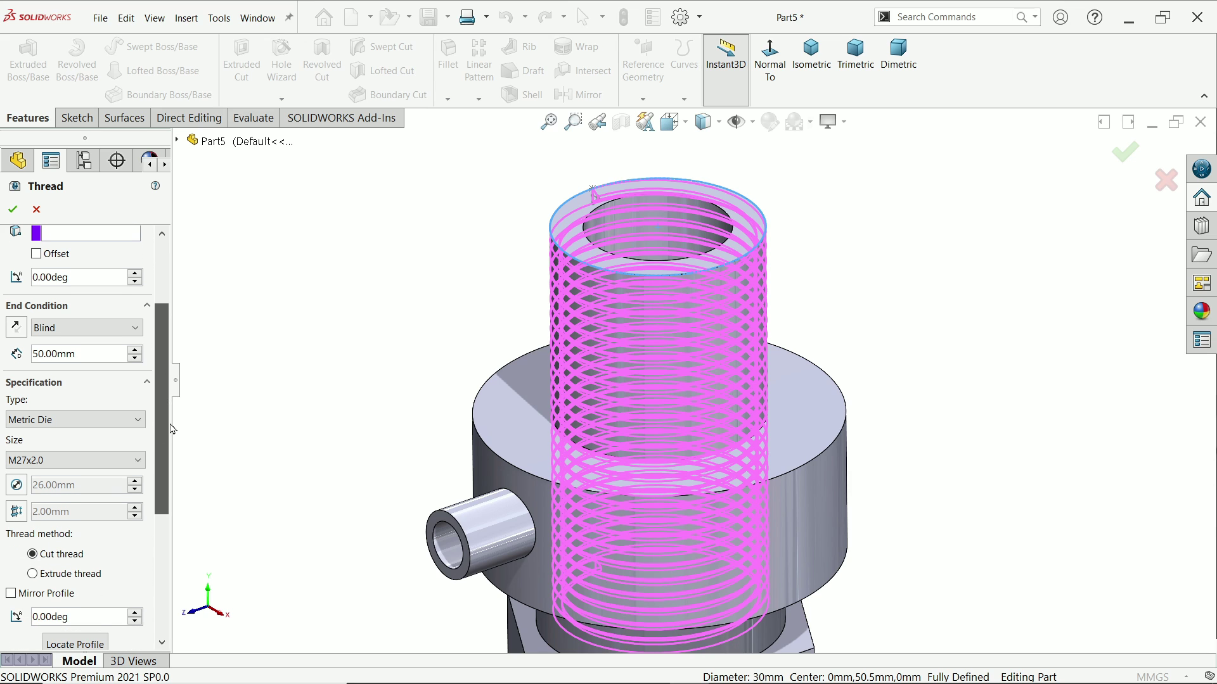
# - Set the thread end condition to Up To Selection at the flange's top face
pyautogui.click(74, 329)
pyautogui.click(79, 370)
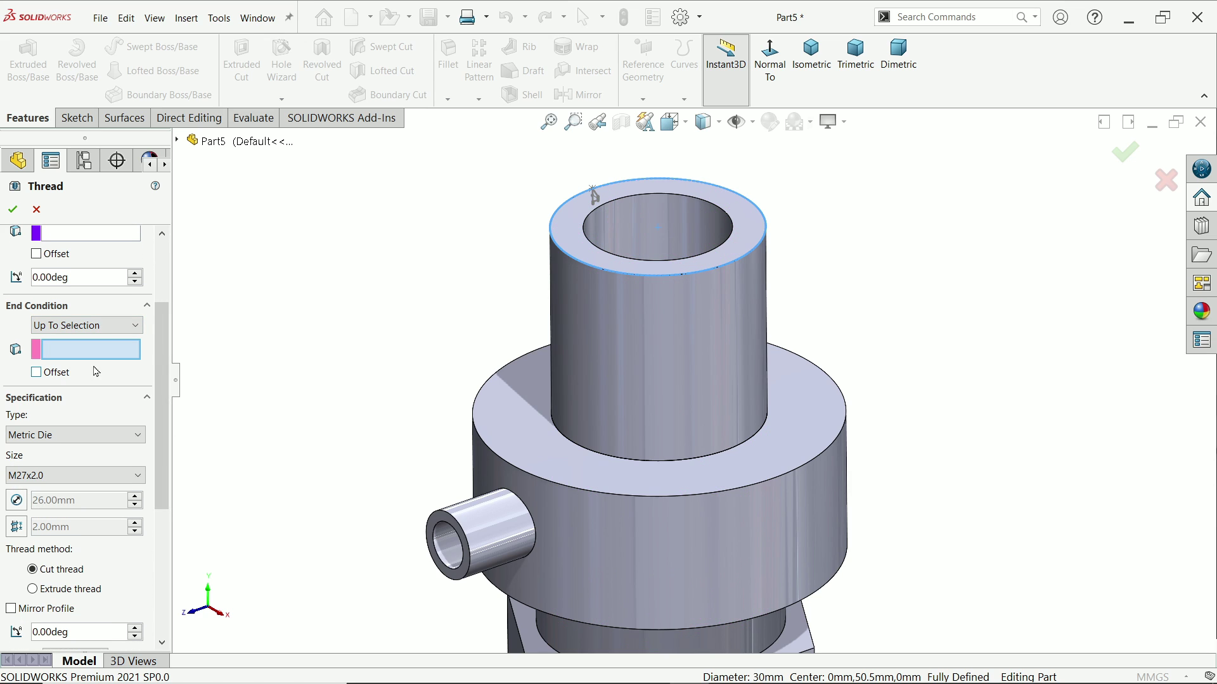
pyautogui.click(531, 423)
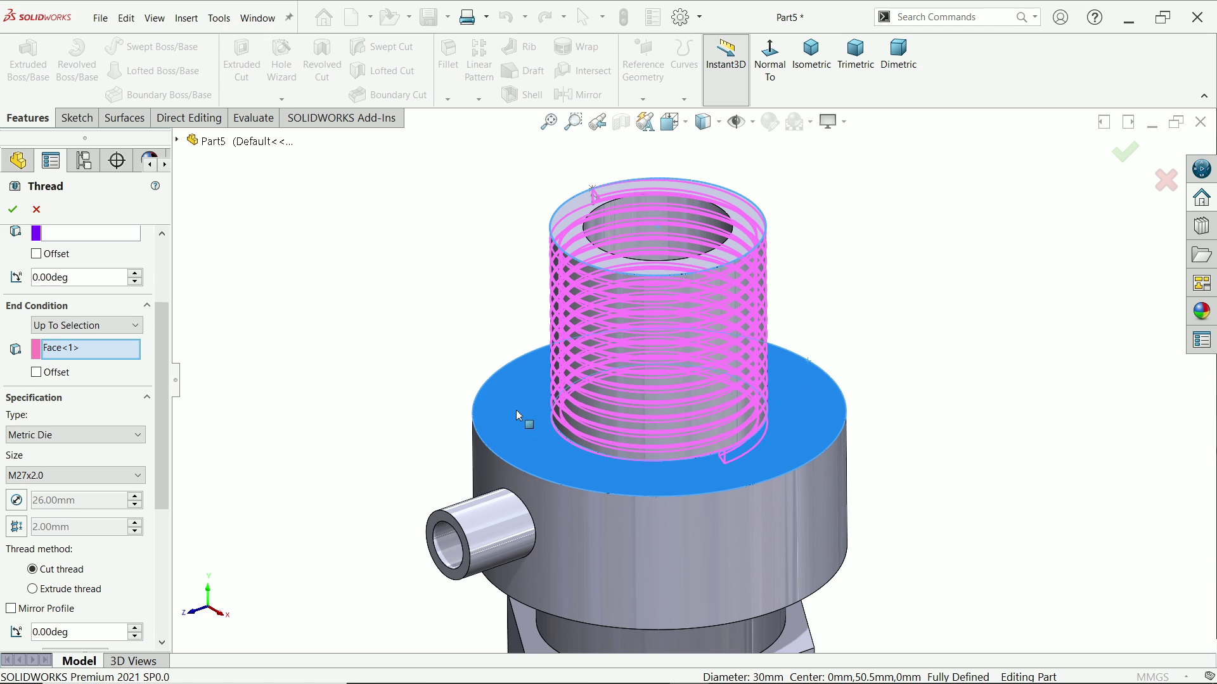
pyautogui.moveTo(804, 508)
pyautogui.mouseDown(button='middle')
pyautogui.moveTo(776, 437)
pyautogui.moveTo(845, 497)
pyautogui.mouseUp(button='middle')
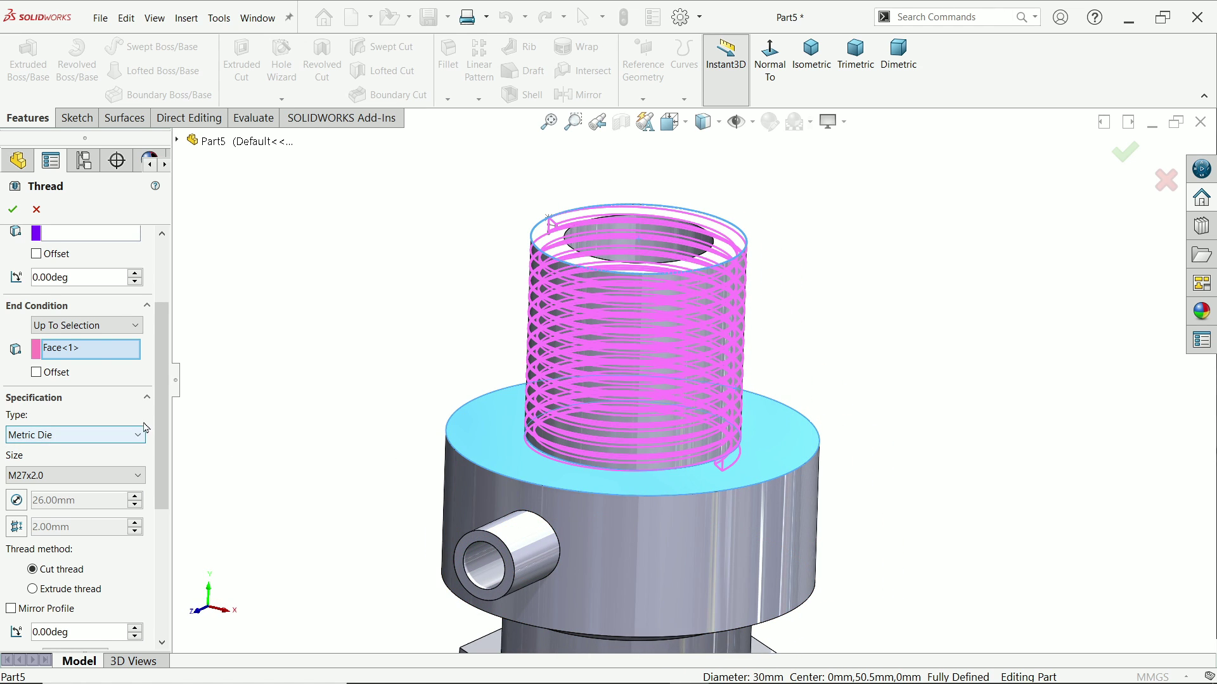
pyautogui.scroll(-3, 148, 427)
# - Keep the Metric Die thread type with size M27x2.0
pyautogui.click(83, 365)
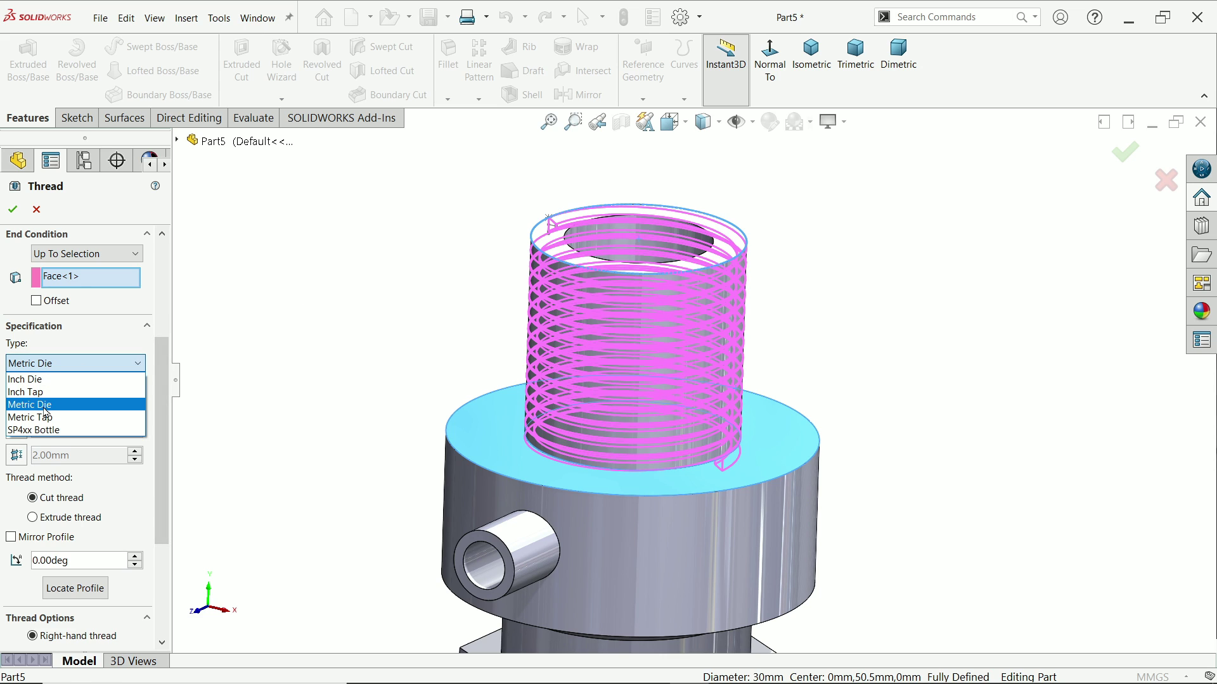
pyautogui.click(44, 409)
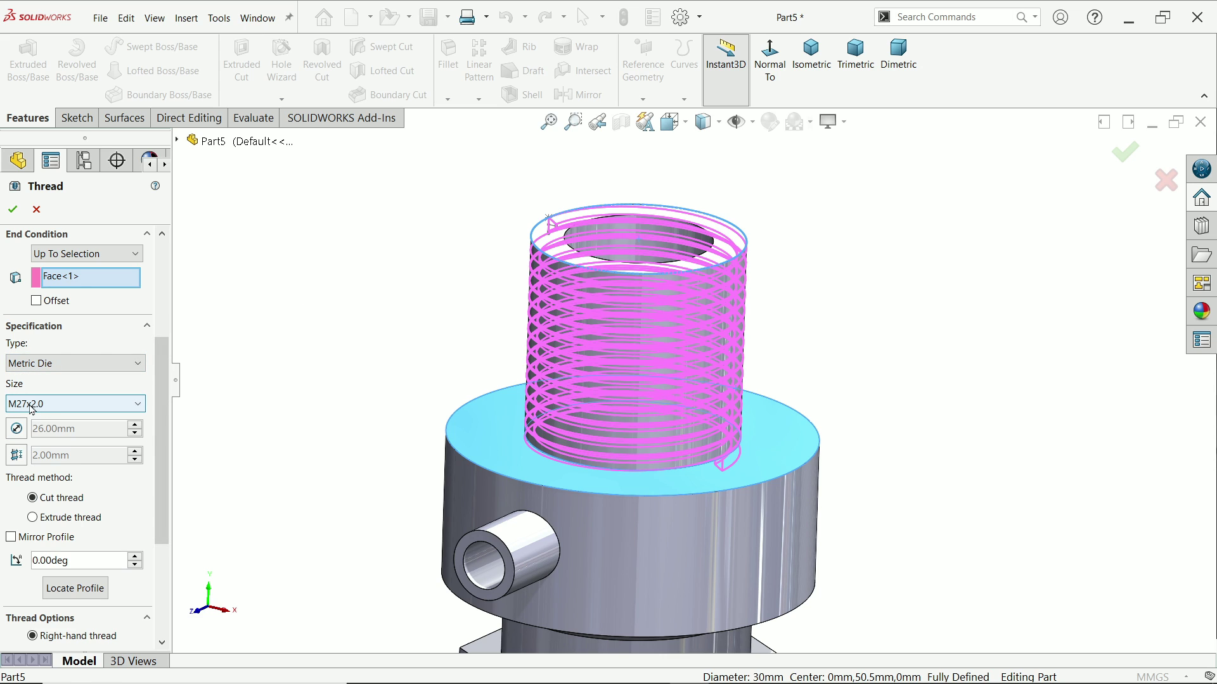
pyautogui.click(19, 412)
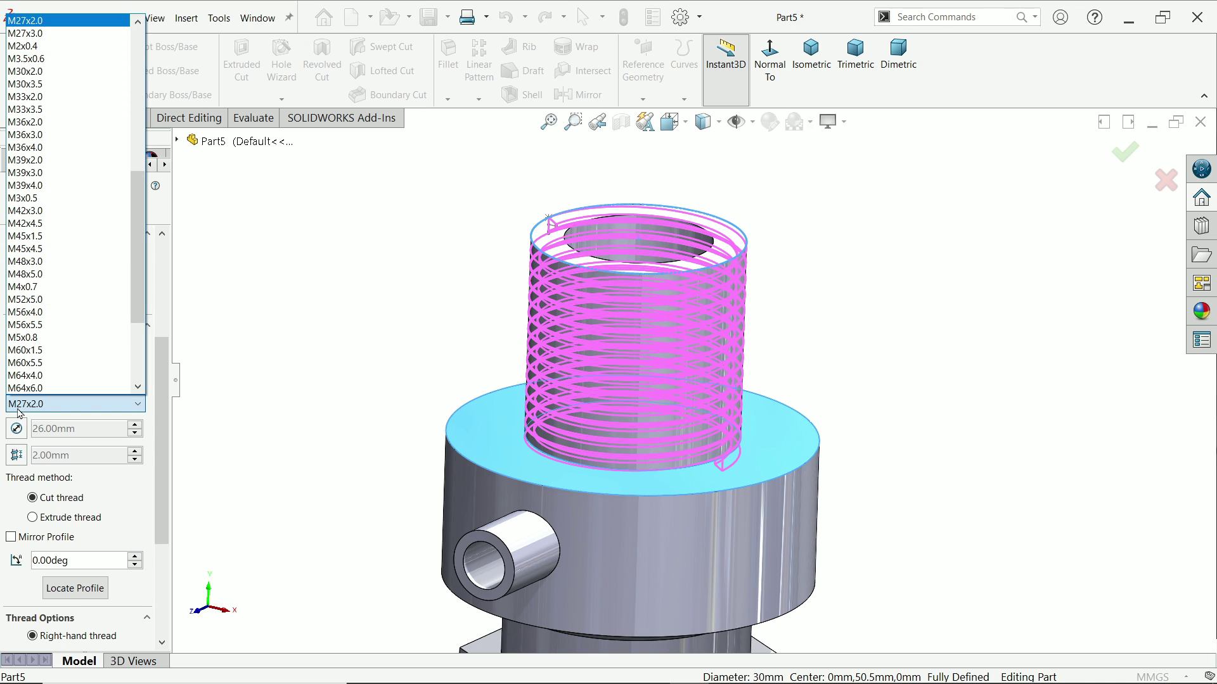
pyautogui.moveTo(139, 285); pyautogui.dragTo(135, 266)
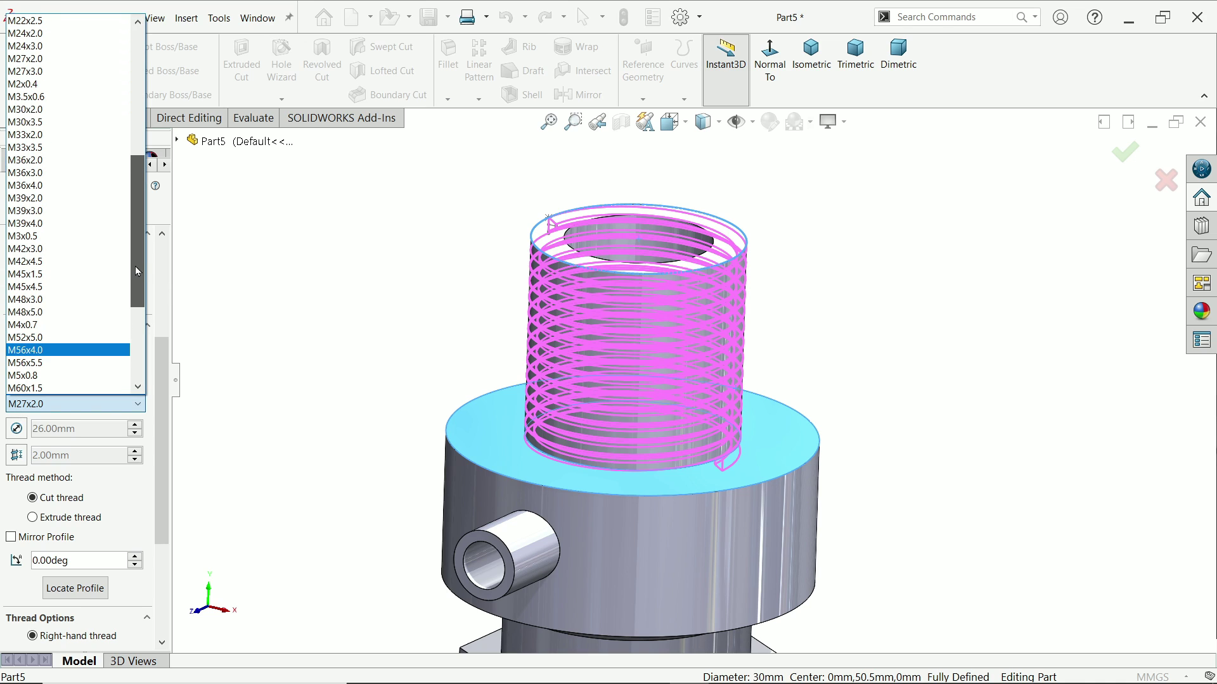
pyautogui.click(17, 428)
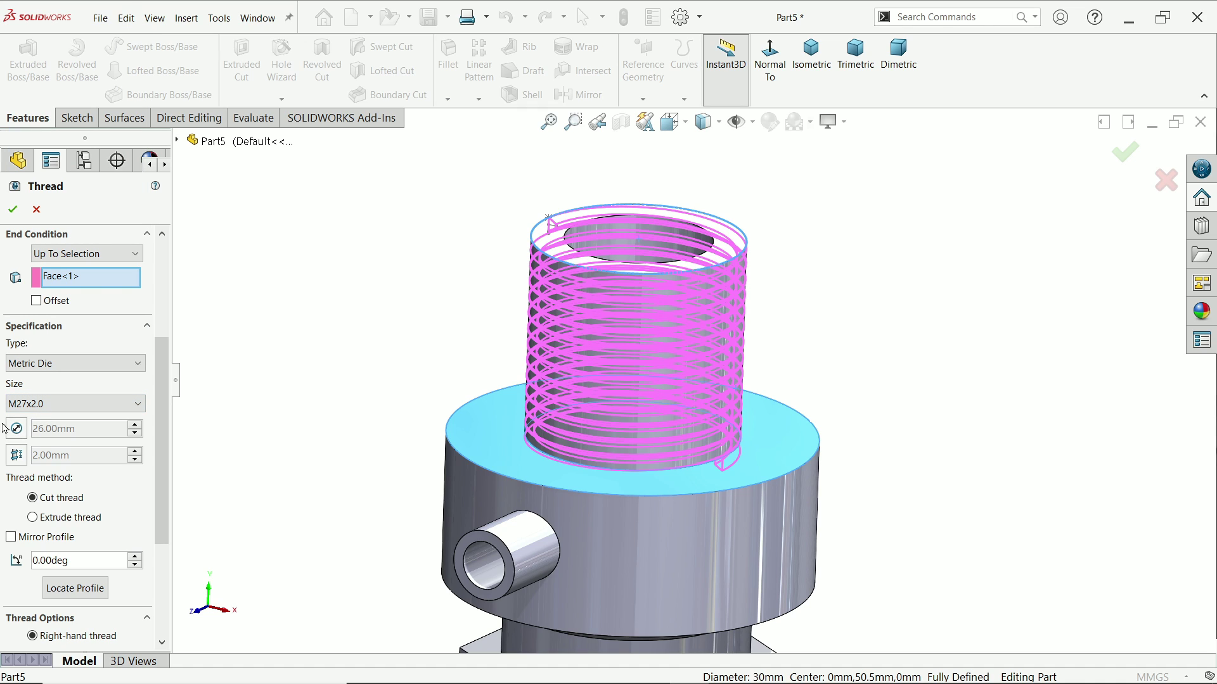
# - Override diameter (26.00 mm) and pitch (2.00 mm), and switch the method to Cut thread
pyautogui.click(18, 435)
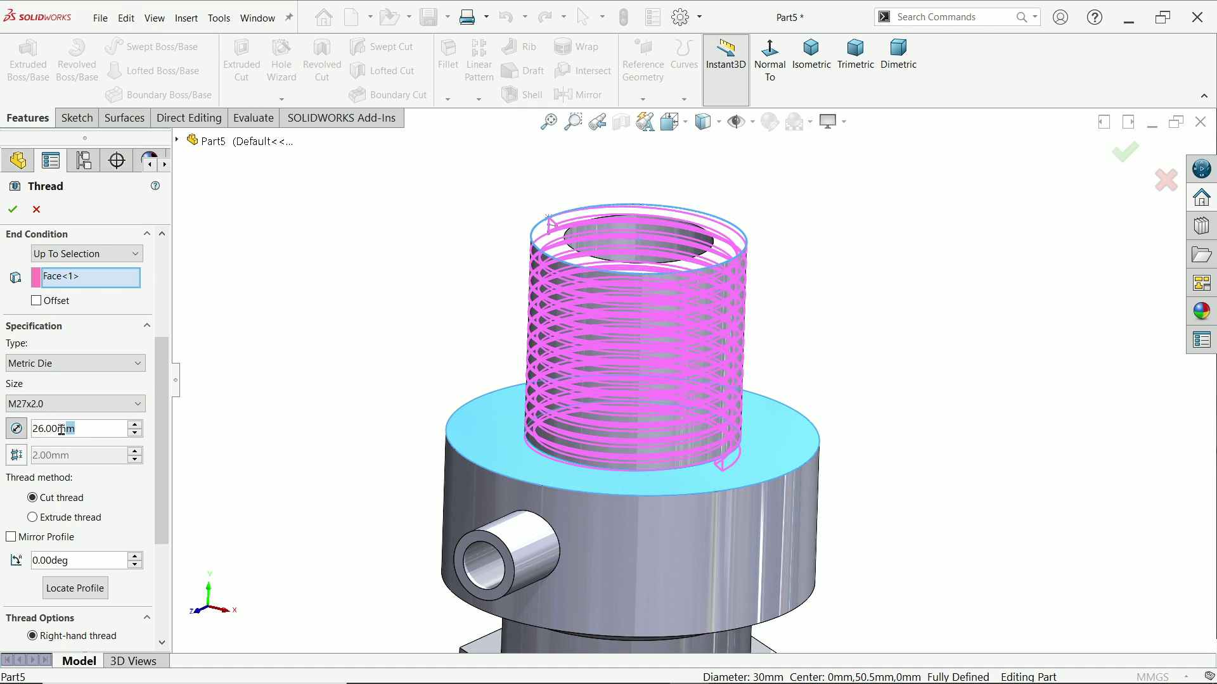
pyautogui.click(17, 455)
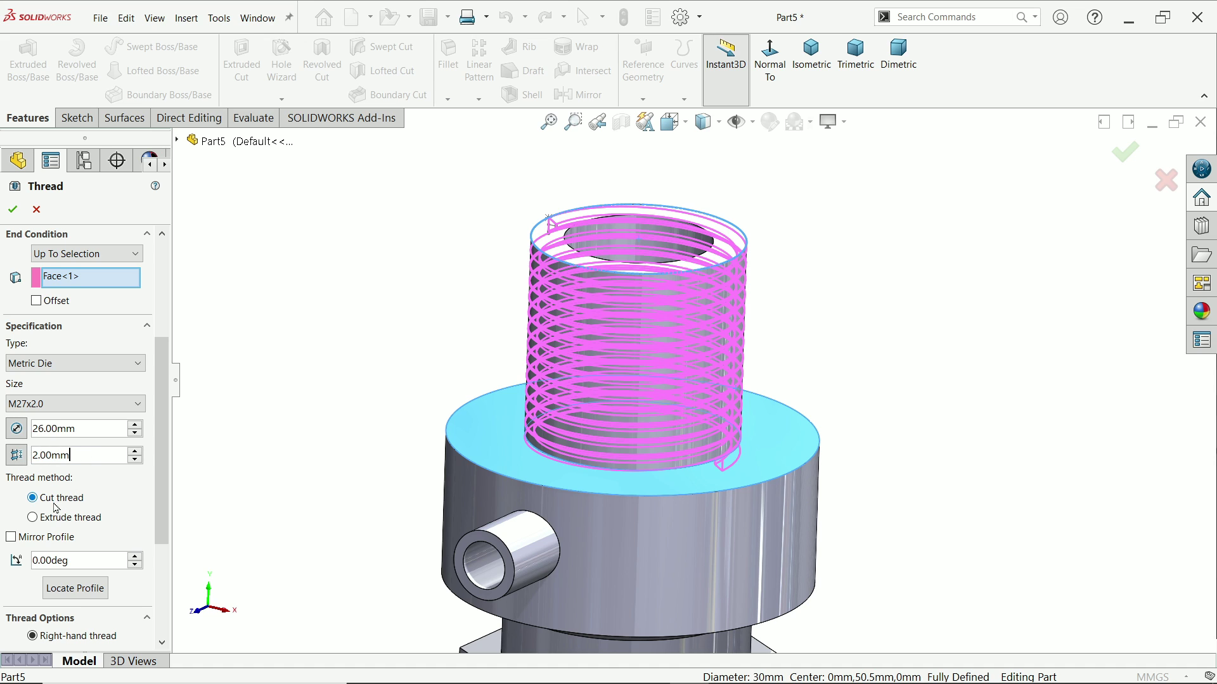
pyautogui.click(34, 517)
pyautogui.click(35, 502)
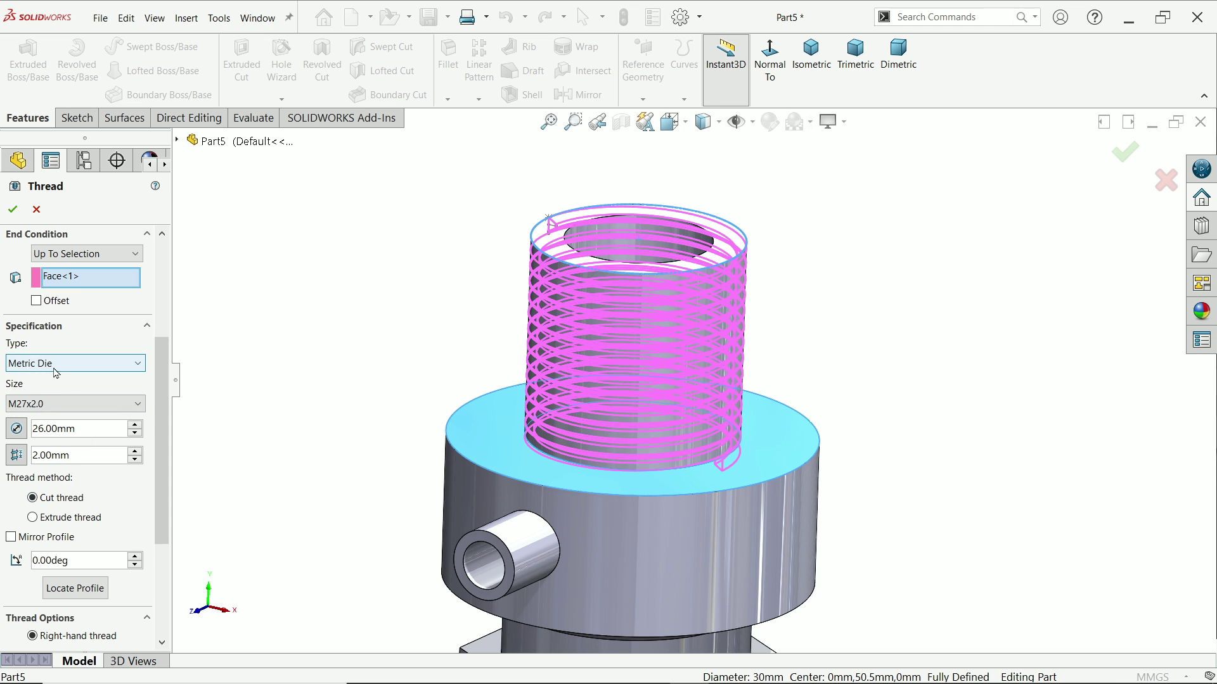
pyautogui.moveTo(162, 453); pyautogui.dragTo(157, 544)
# - Enable Trim with end face for the neck thread
pyautogui.moveTo(362, 505); pyautogui.dragTo(357, 444, button='middle')
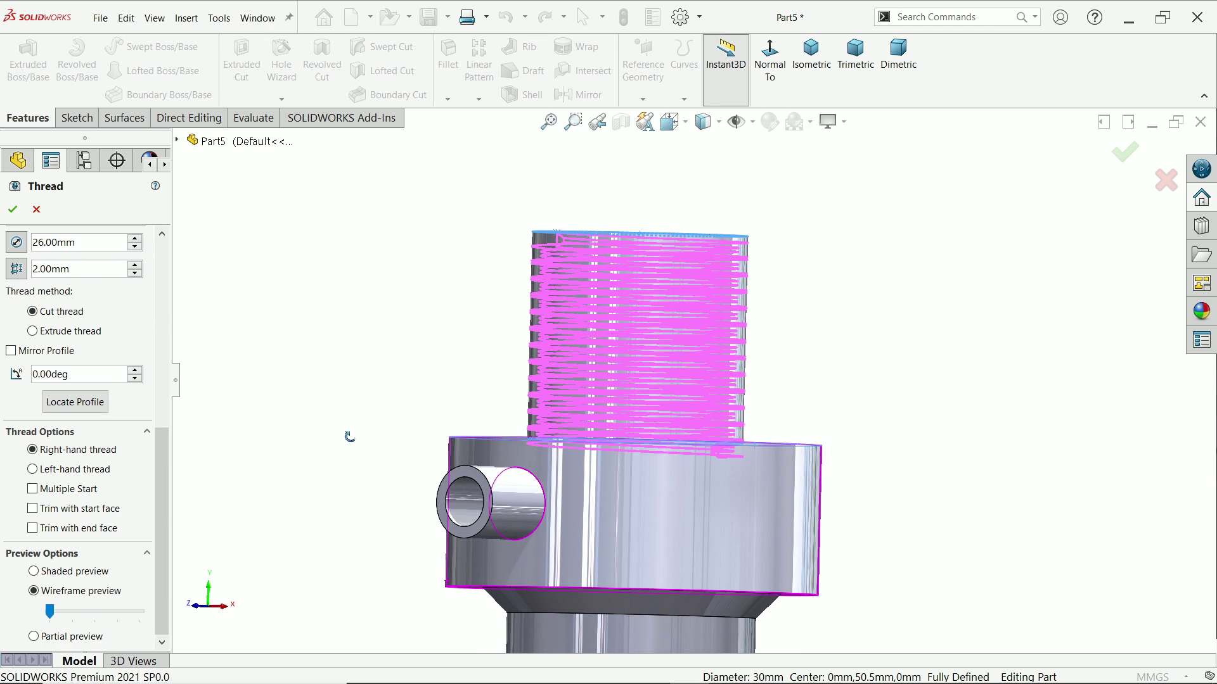
pyautogui.scroll(-4, 656, 485)
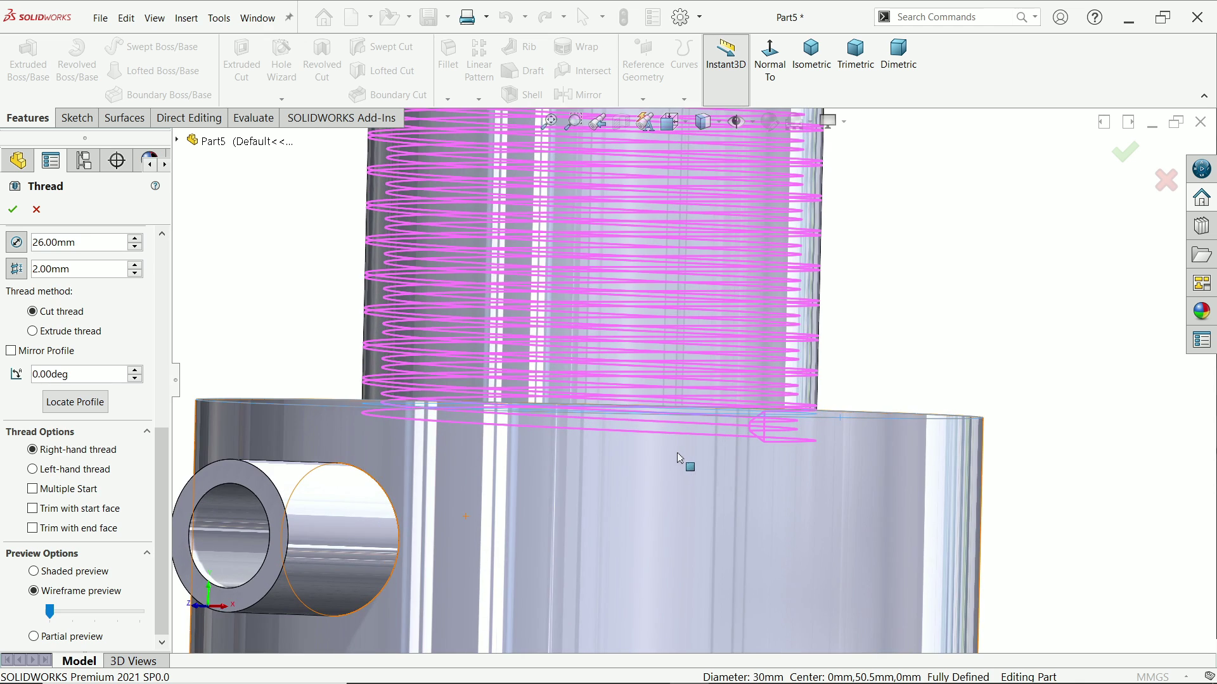
pyautogui.click(380, 447)
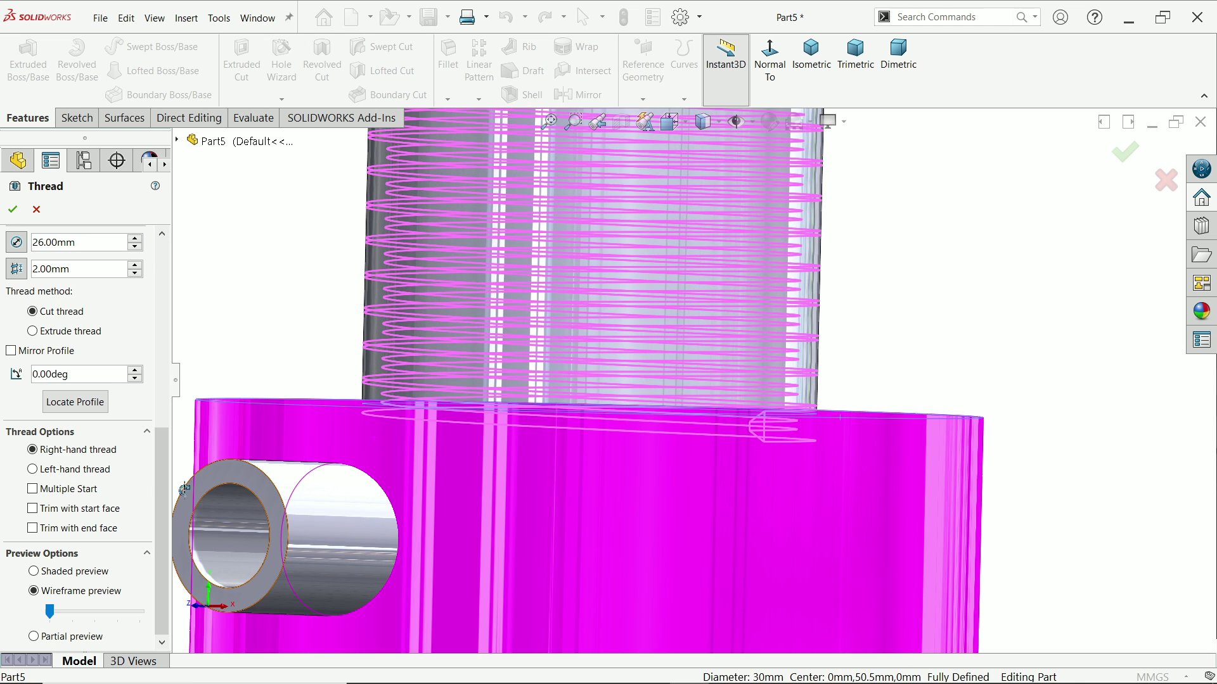
pyautogui.click(787, 429)
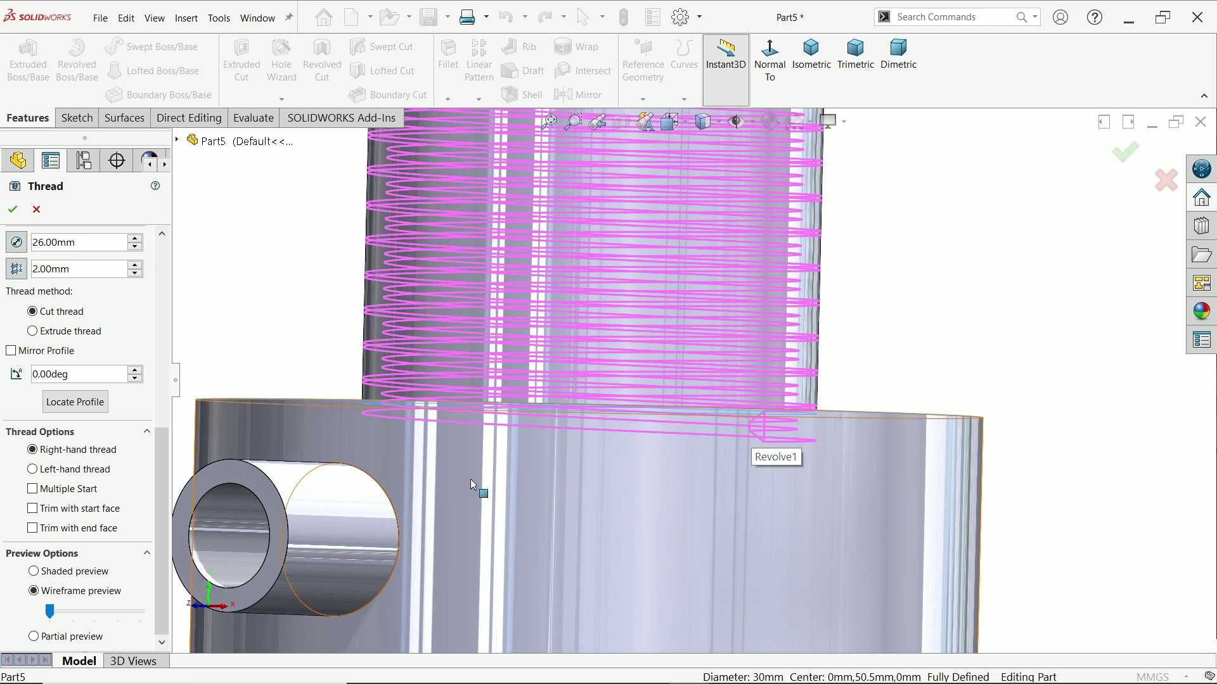
pyautogui.click(55, 532)
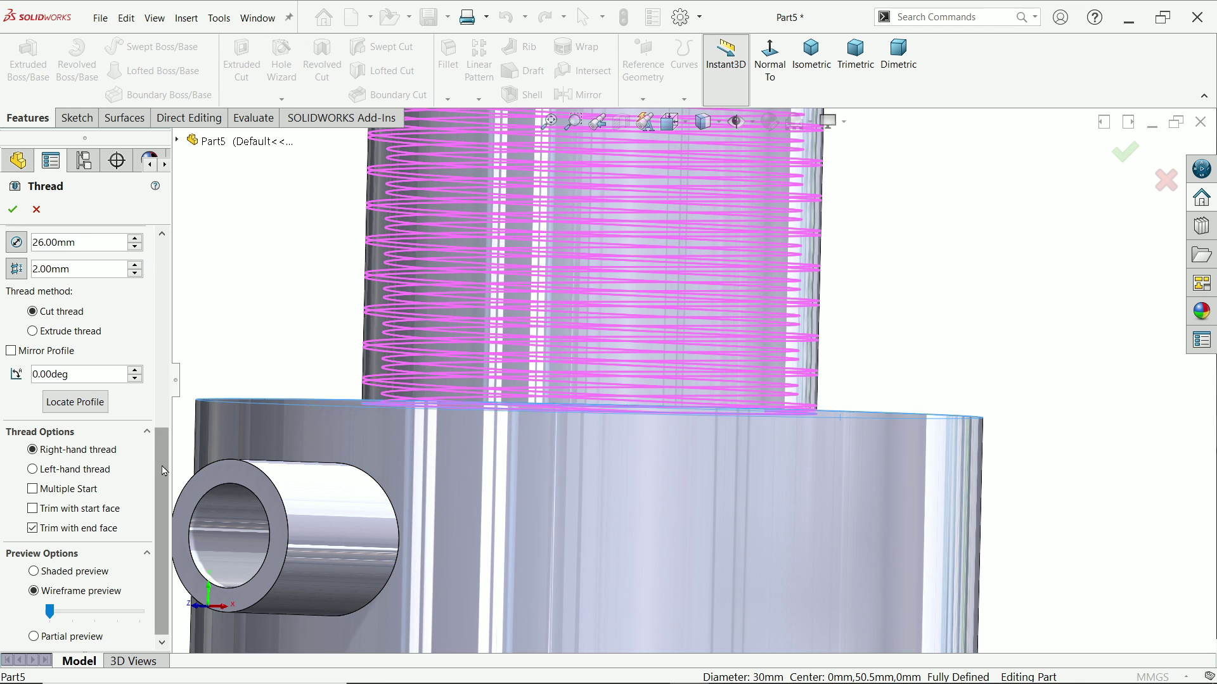
pyautogui.scroll(5, 106, 390)
pyautogui.scroll(2, 105, 390)
# - Leave the start offset off and accept Thread1
pyautogui.click(36, 372)
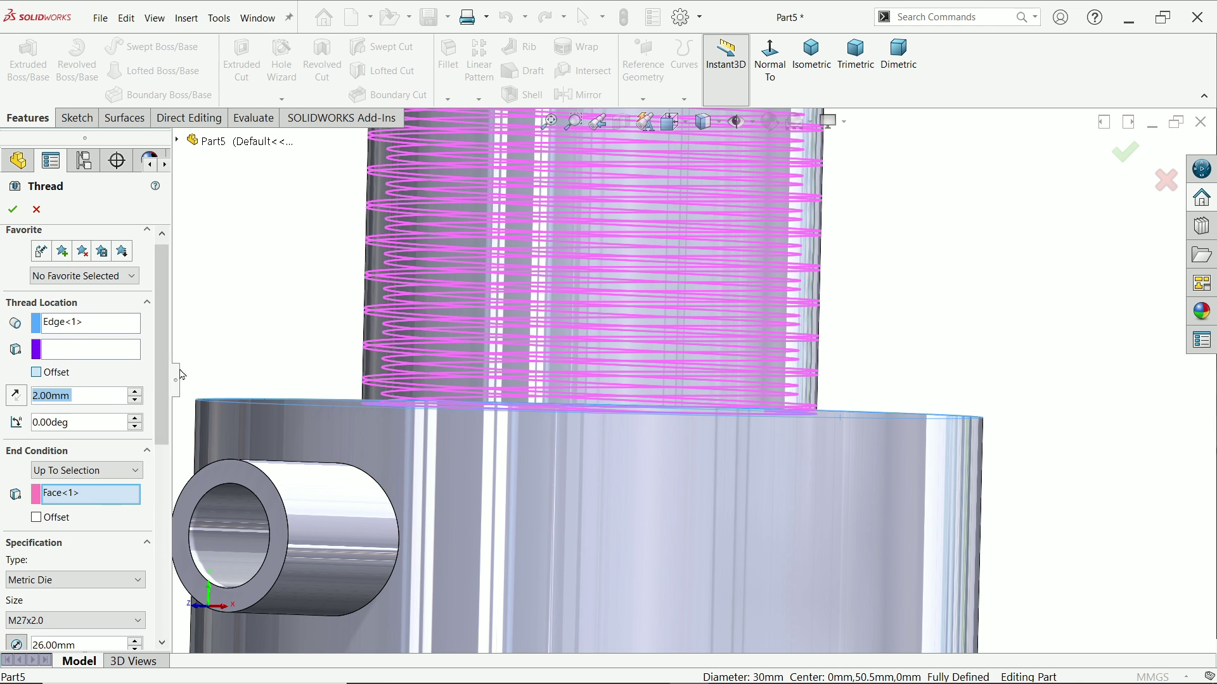
pyautogui.scroll(5, 825, 272)
pyautogui.moveTo(825, 273); pyautogui.dragTo(923, 272, button='middle')
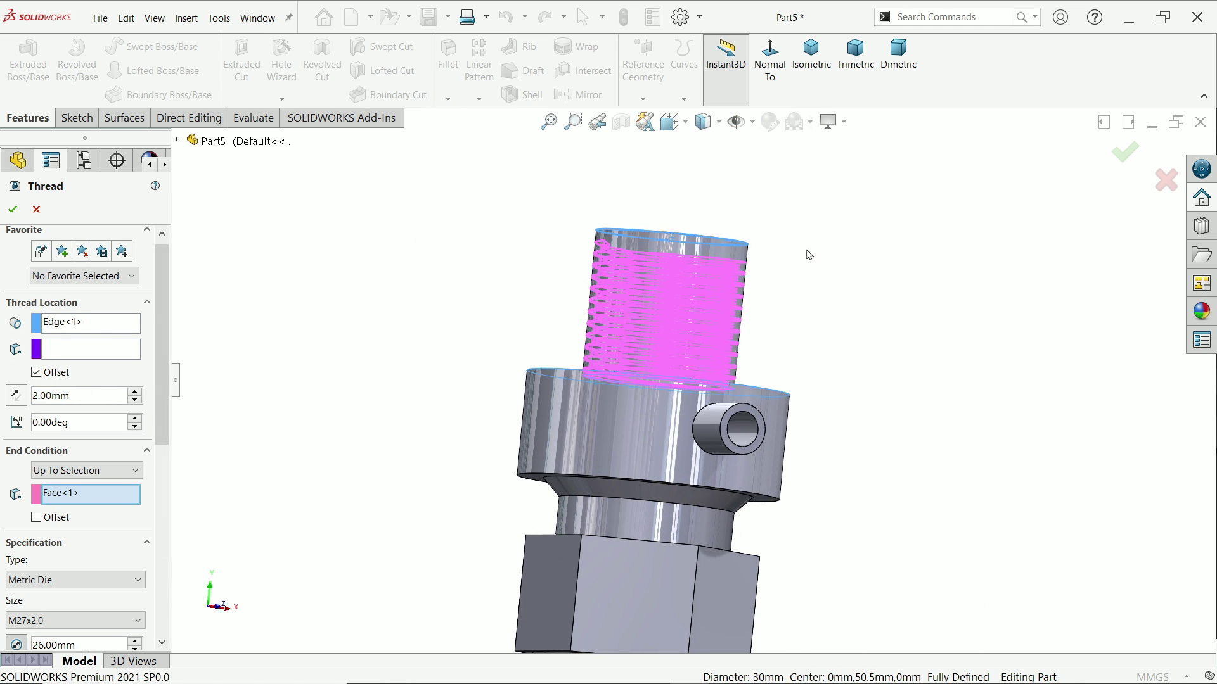
pyautogui.scroll(-5, 678, 282)
pyautogui.click(37, 373)
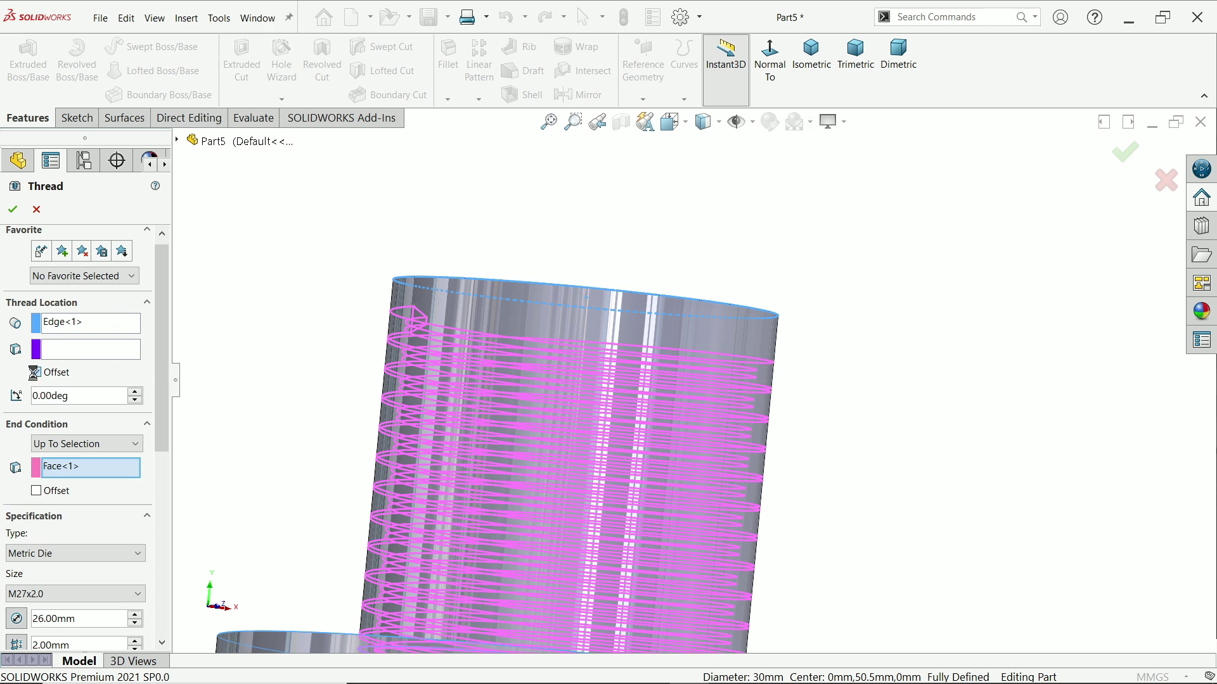
pyautogui.scroll(-3, 330, 312)
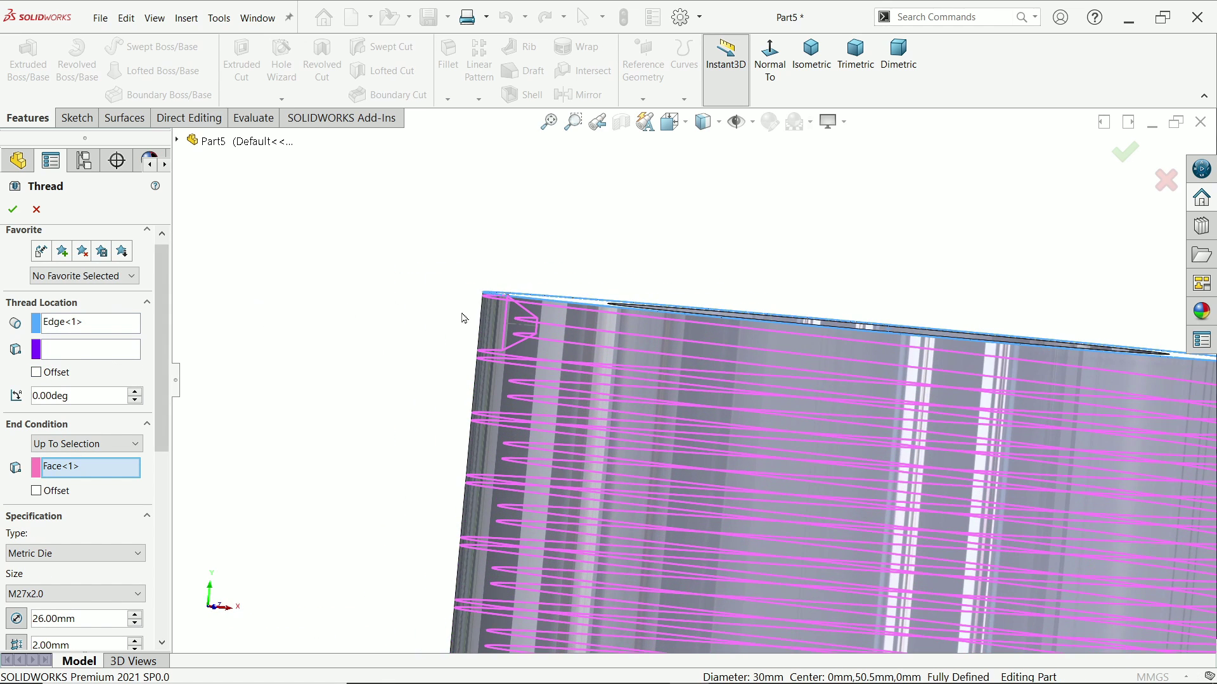
pyautogui.click(12, 209)
pyautogui.scroll(3, 297, 261)
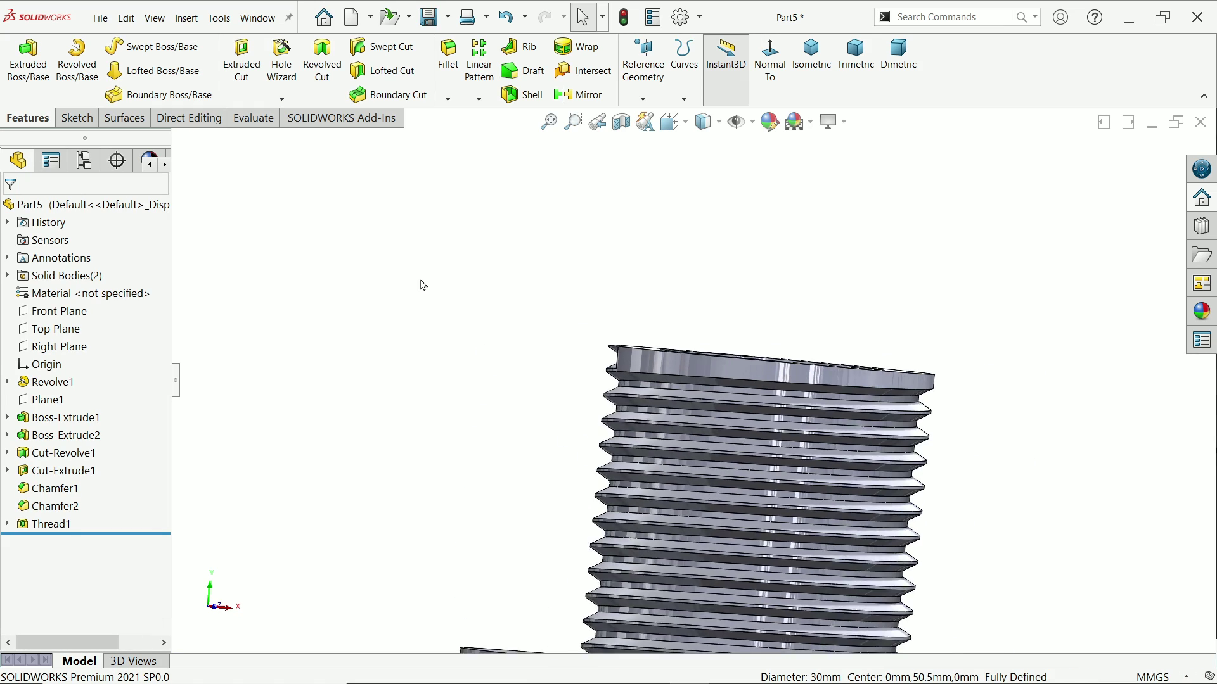
# - Inspect the thread end, then reopen Thread1 for editing
pyautogui.moveTo(514, 318); pyautogui.dragTo(586, 332, button='middle')
pyautogui.scroll(-3, 711, 360)
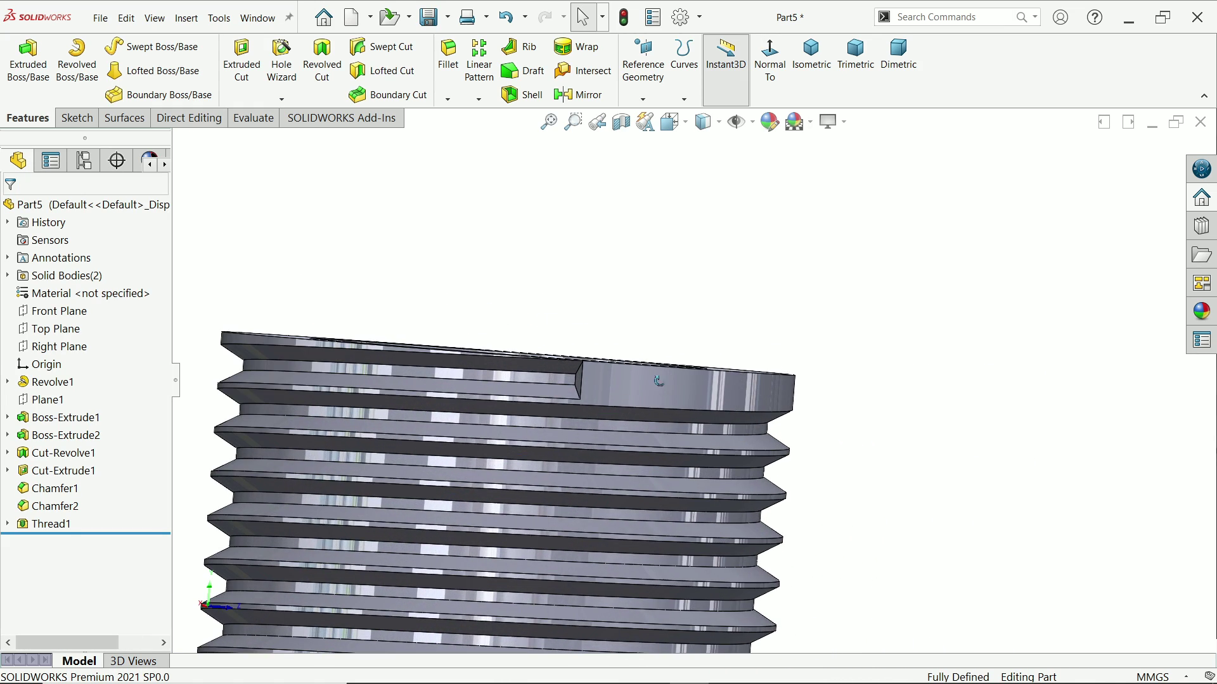
pyautogui.moveTo(710, 360); pyautogui.dragTo(630, 366, button='middle')
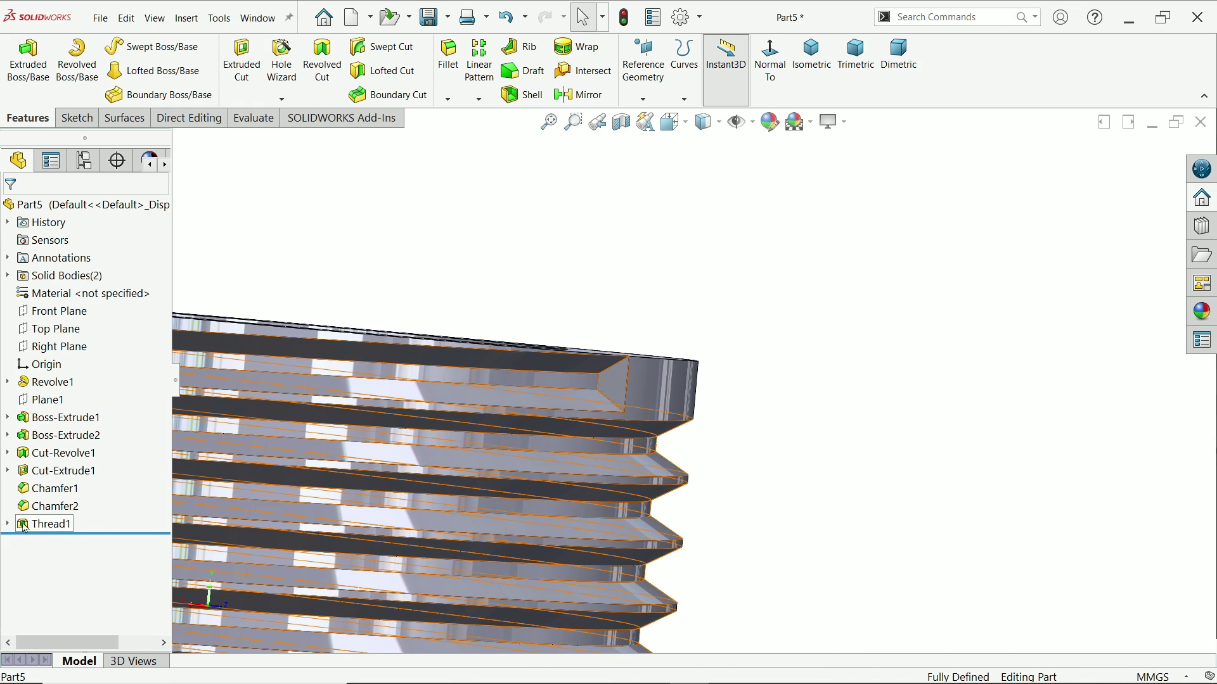
pyautogui.click(27, 525)
pyautogui.click(31, 490)
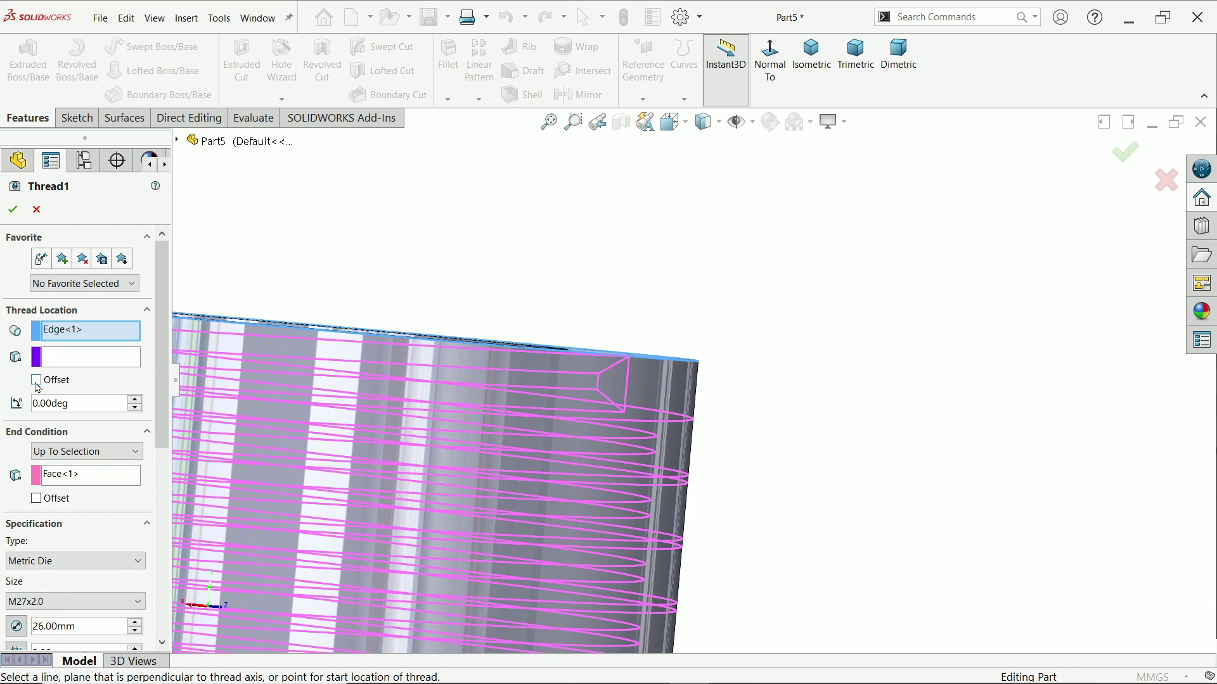
# - Offset the thread start 2.00 mm, reversed above the neck's top edge, and apply
pyautogui.click(36, 381)
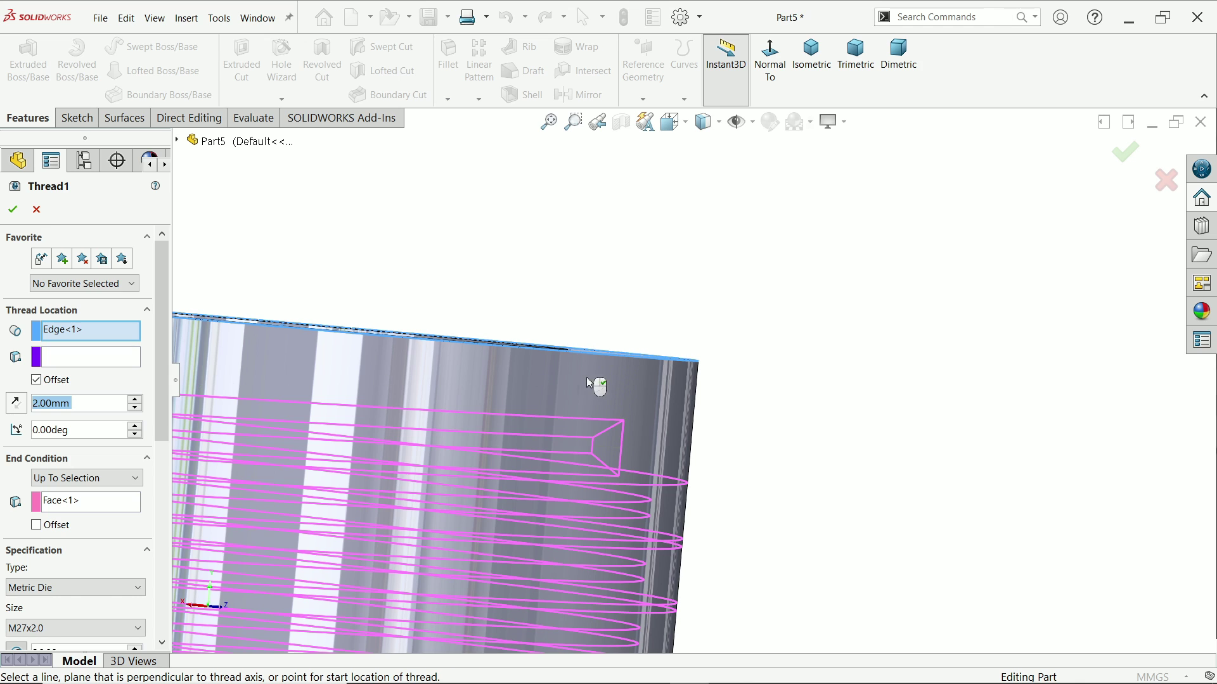
pyautogui.click(17, 404)
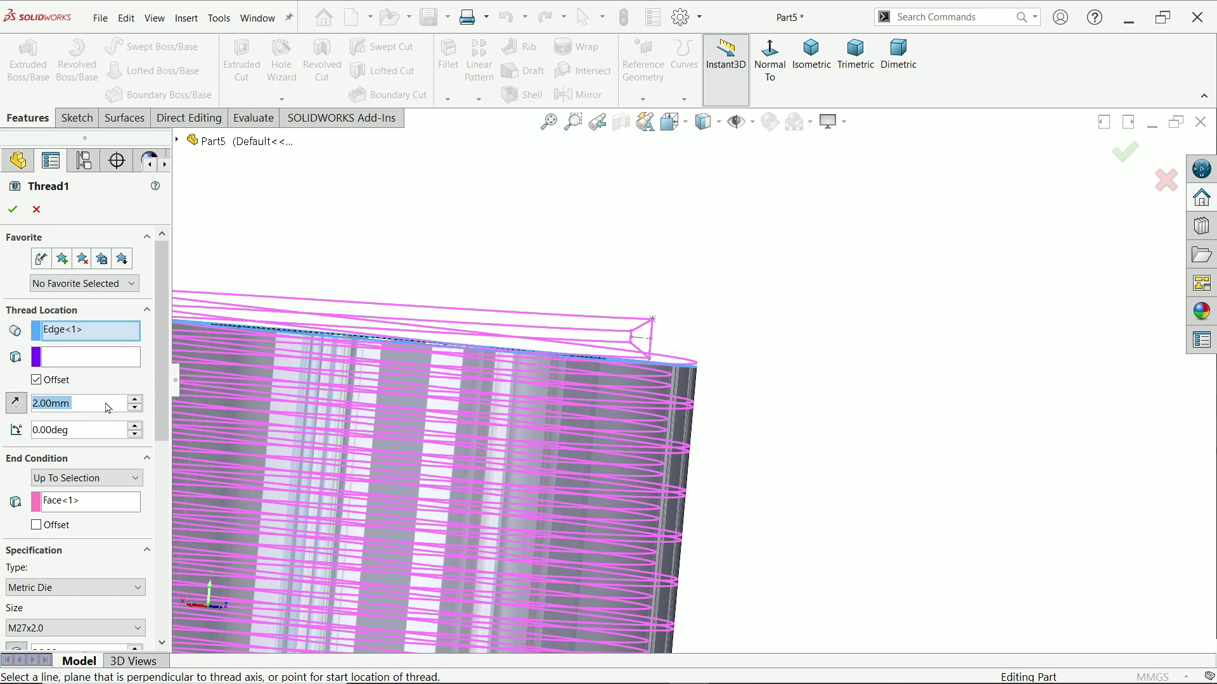
pyautogui.click(15, 215)
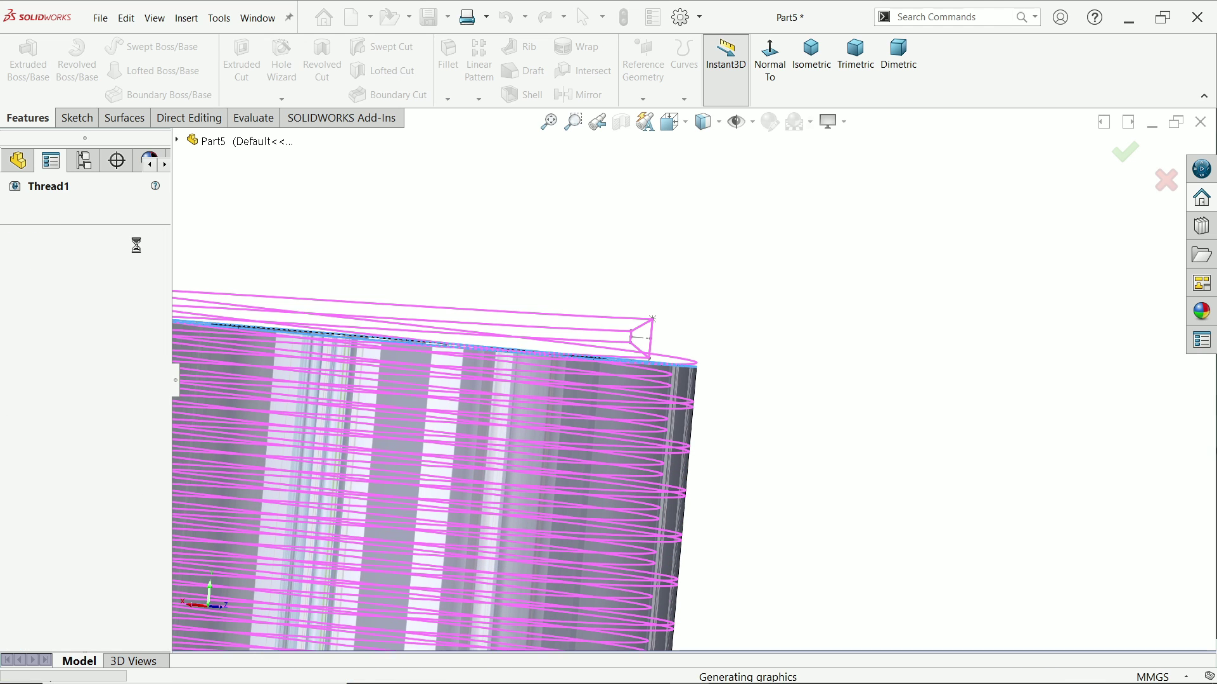
pyautogui.moveTo(696, 332)
pyautogui.mouseDown(button='middle')
pyautogui.moveTo(558, 370)
pyautogui.moveTo(551, 413)
pyautogui.mouseUp(button='middle')
pyautogui.scroll(5, 545, 416)
pyautogui.scroll(-2, 714, 508)
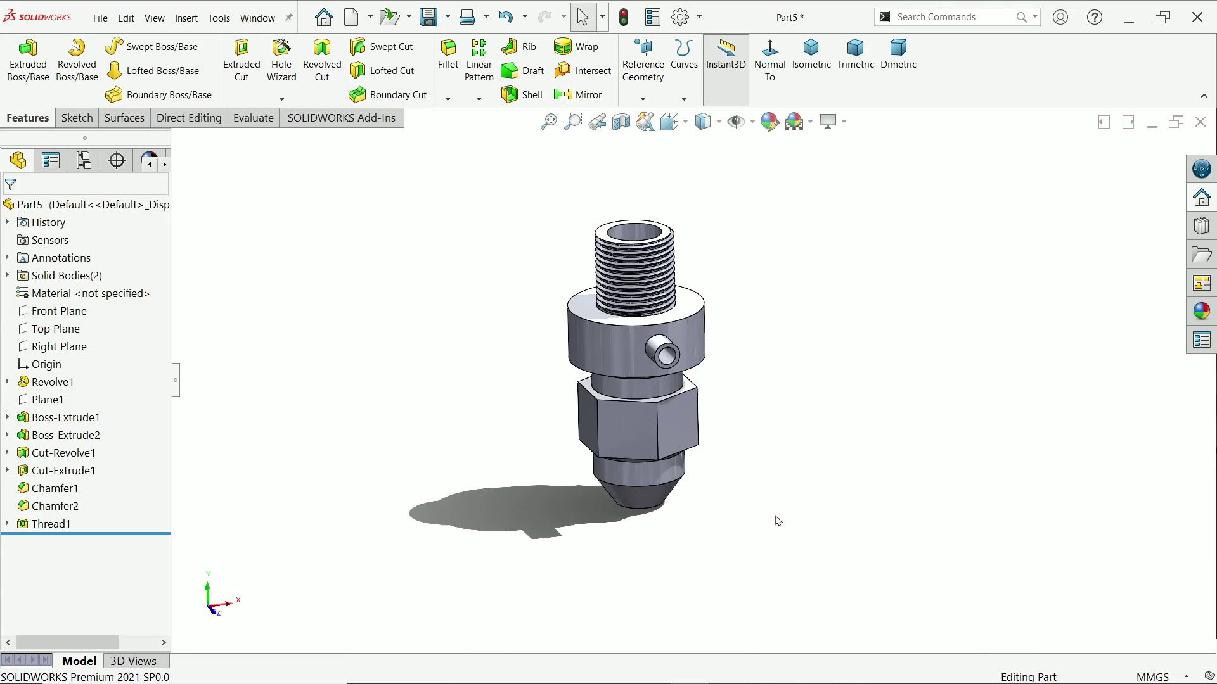
pyautogui.click(860, 87)
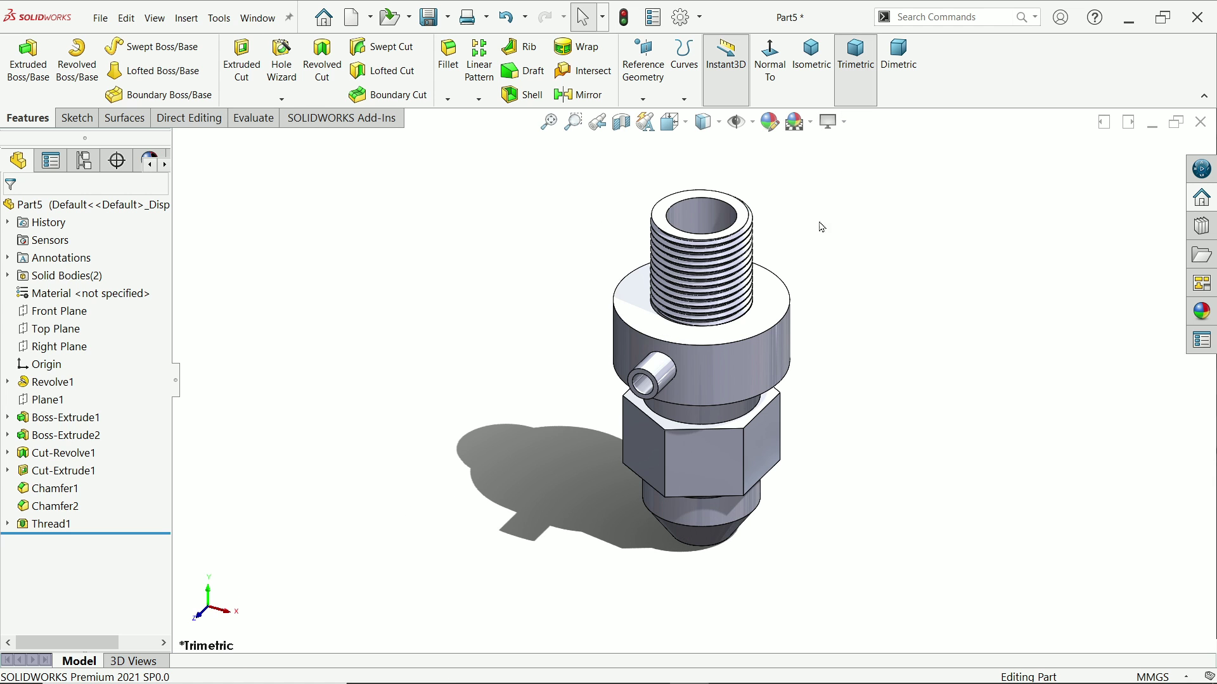
pyautogui.scroll(-2, 819, 342)
pyautogui.moveTo(827, 334)
pyautogui.mouseDown(button='middle')
pyautogui.moveTo(832, 298)
pyautogui.moveTo(827, 339)
pyautogui.mouseUp(button='middle')
pyautogui.scroll(-2, 827, 336)
pyautogui.scroll(3, 818, 361)
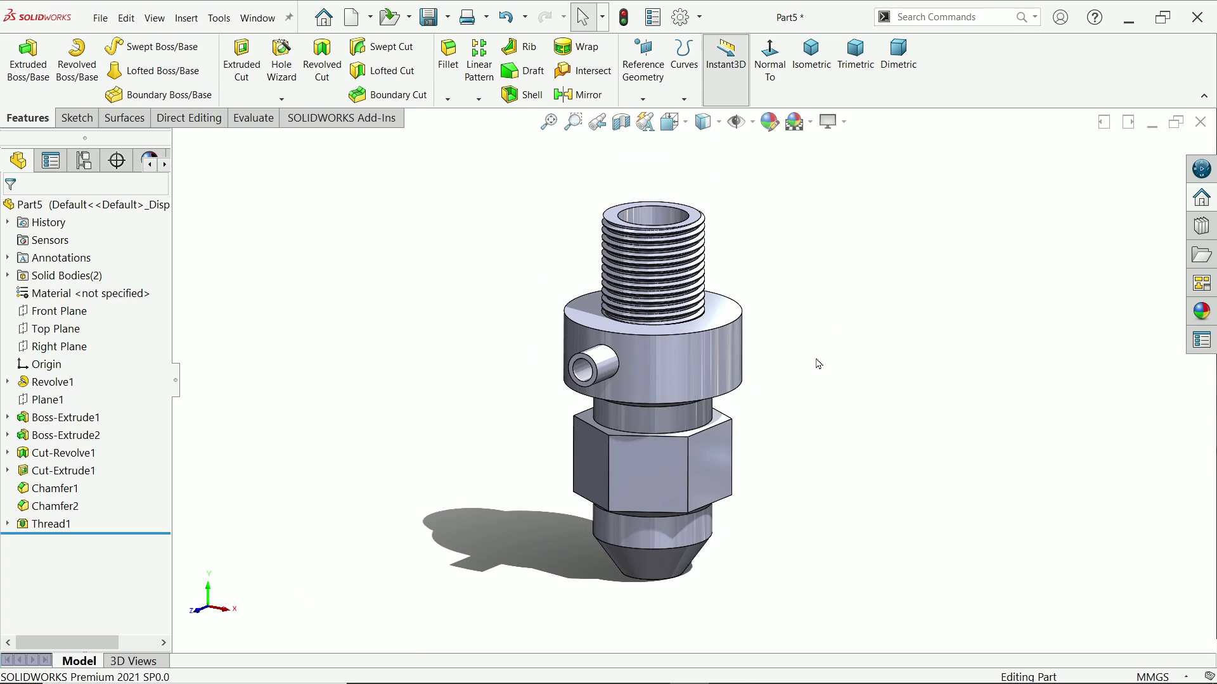
pyautogui.click(1200, 312)
# - Apply Metal > Brass brushed brass to the part and hide the appearance library
pyautogui.doubleClick(1148, 384)
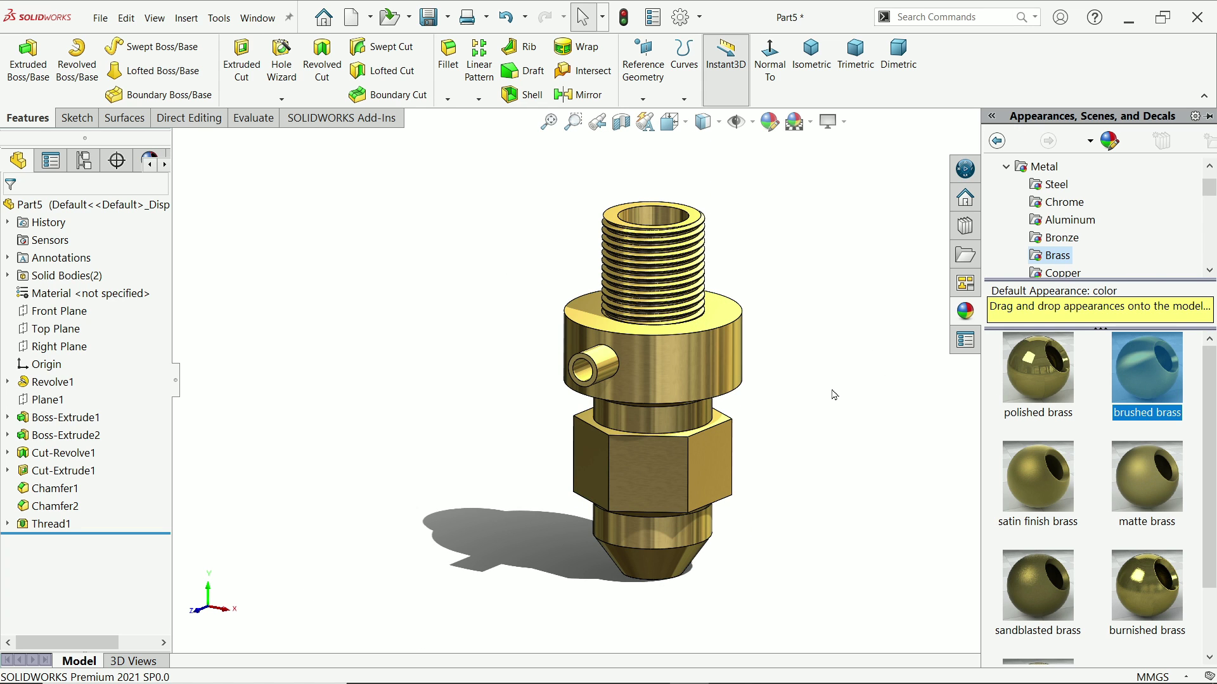
pyautogui.scroll(-2, 833, 395)
pyautogui.moveTo(833, 395); pyautogui.dragTo(799, 401, button='middle')
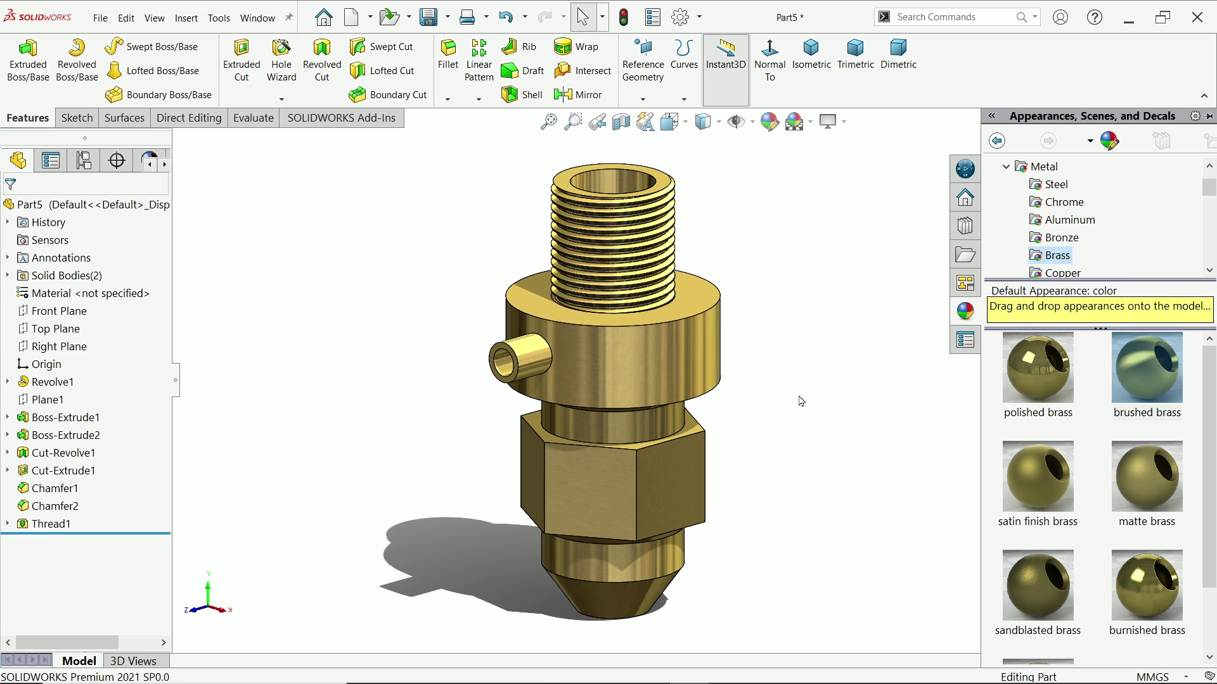
pyautogui.click(796, 416)
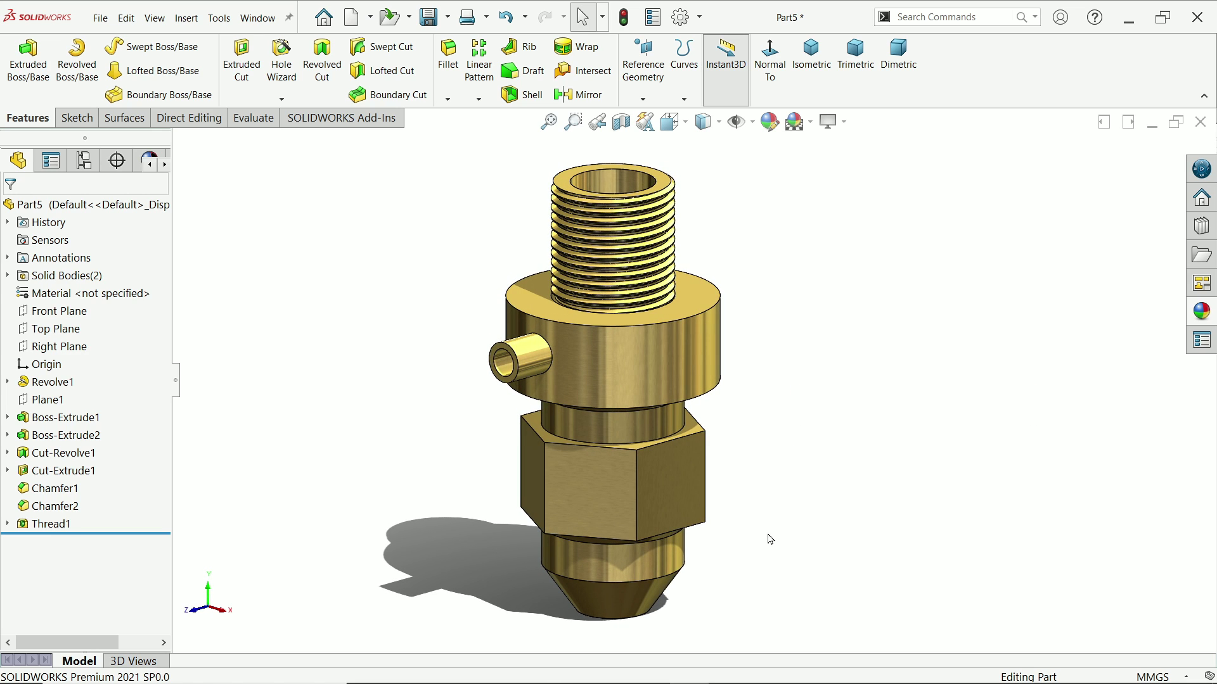